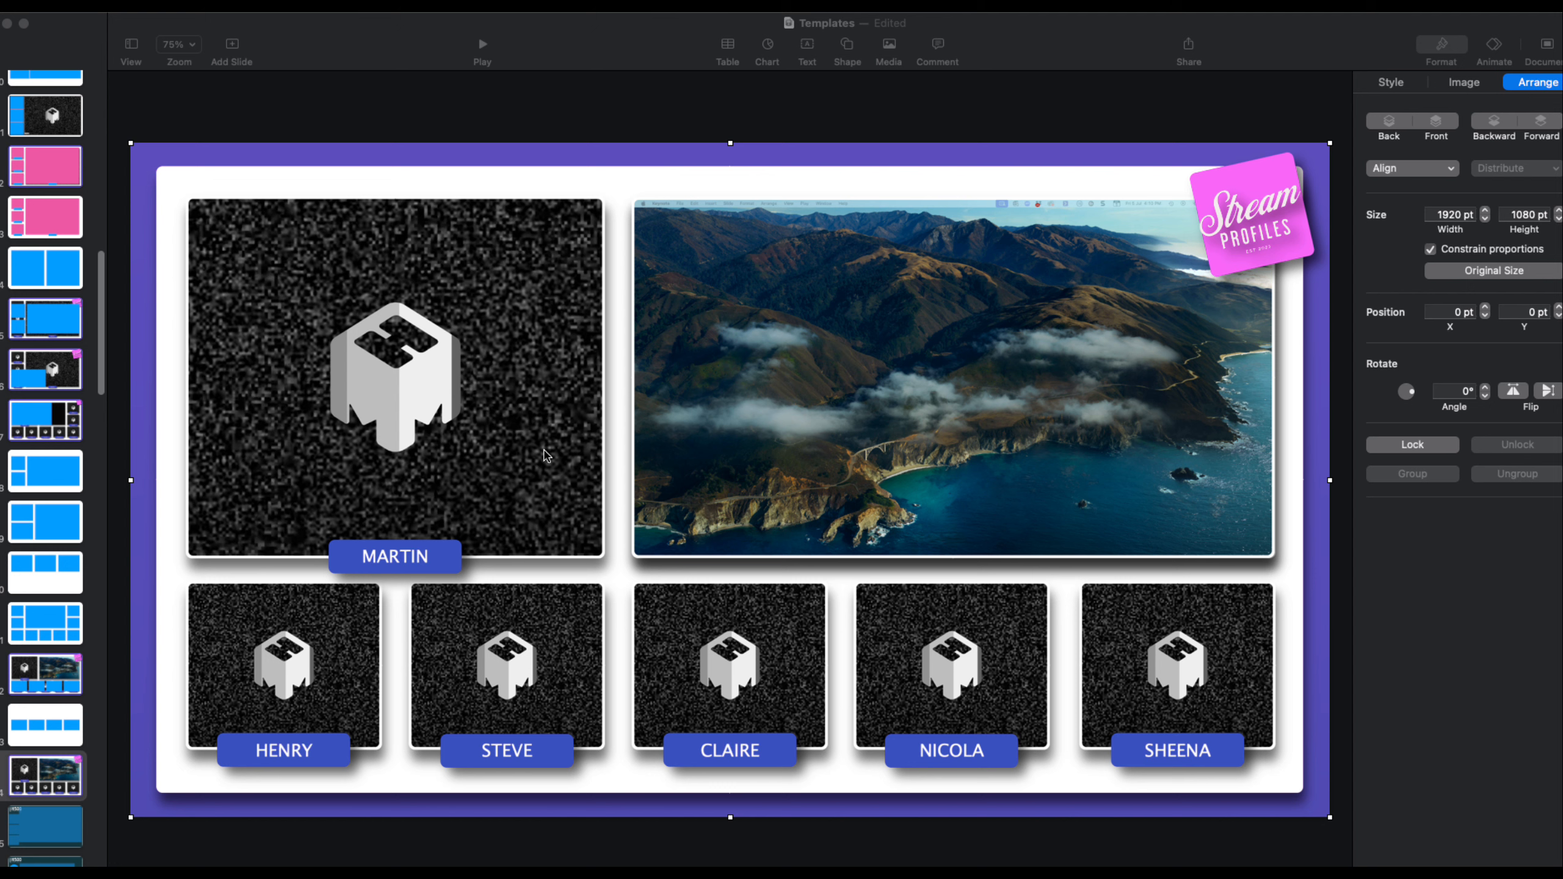
- Insert a square shape and fit it into the white margin beside the first small video panel, about 46 pt wide and 100 pt tall
left_click(548, 100)
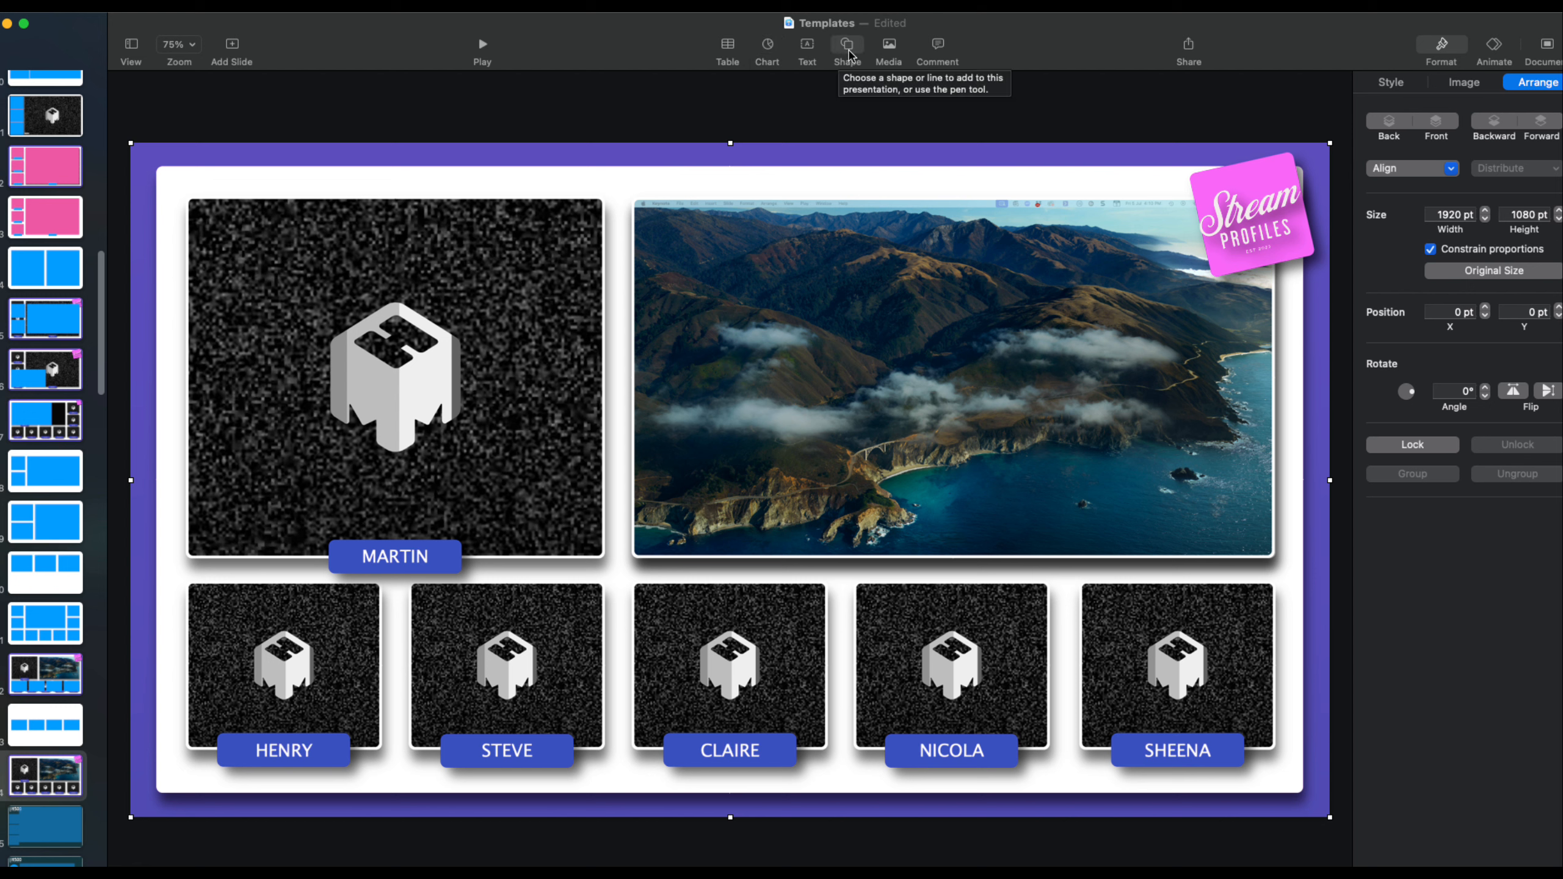
left_click(848, 54)
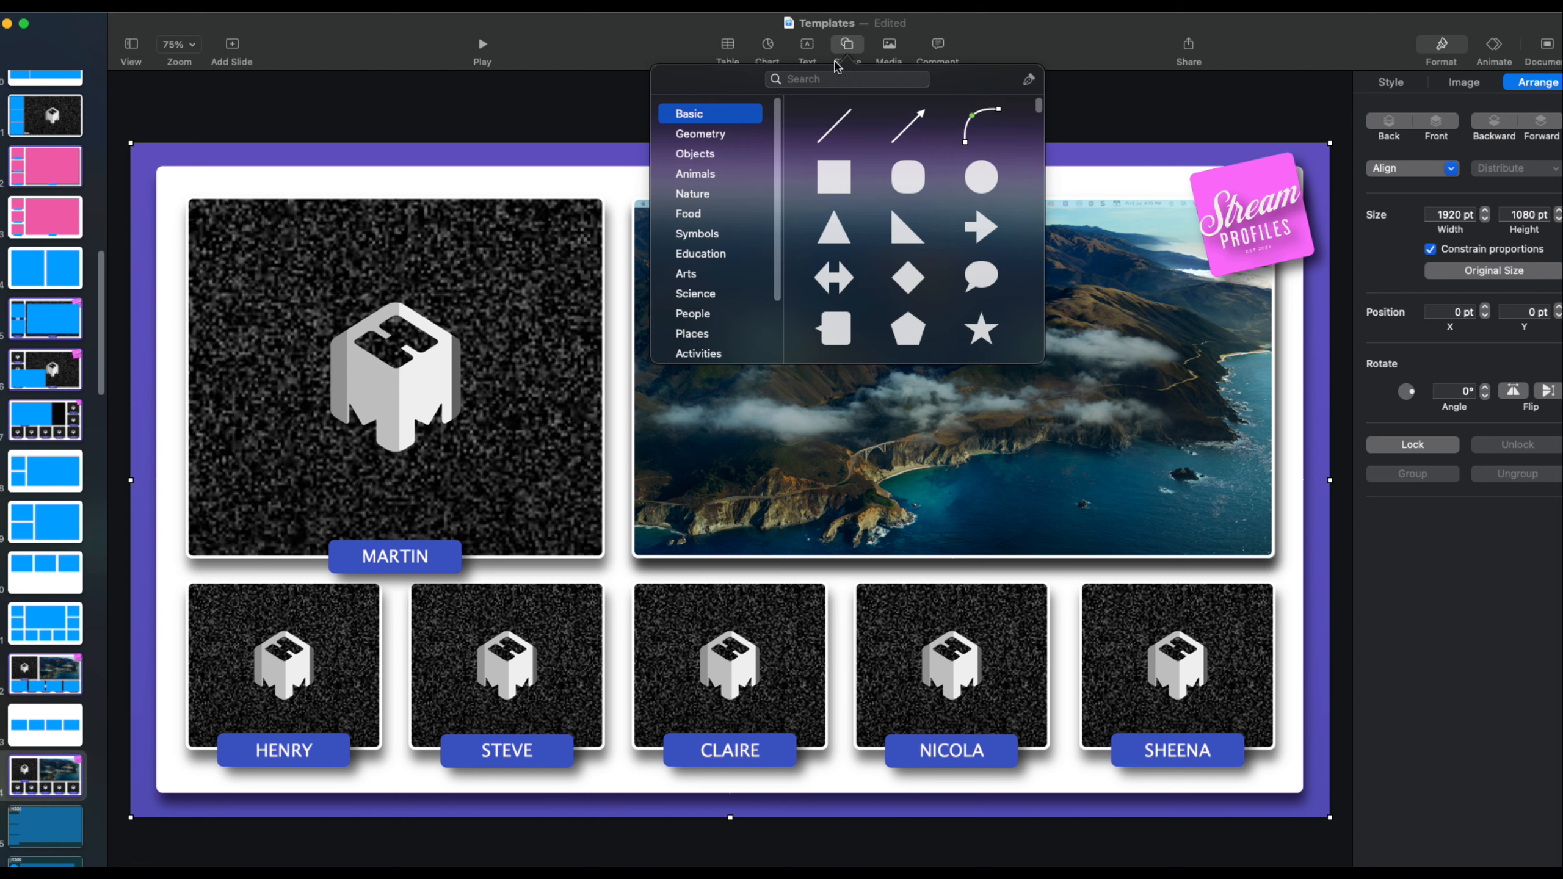
left_click(830, 193)
left_click_drag(732, 478, 185, 645)
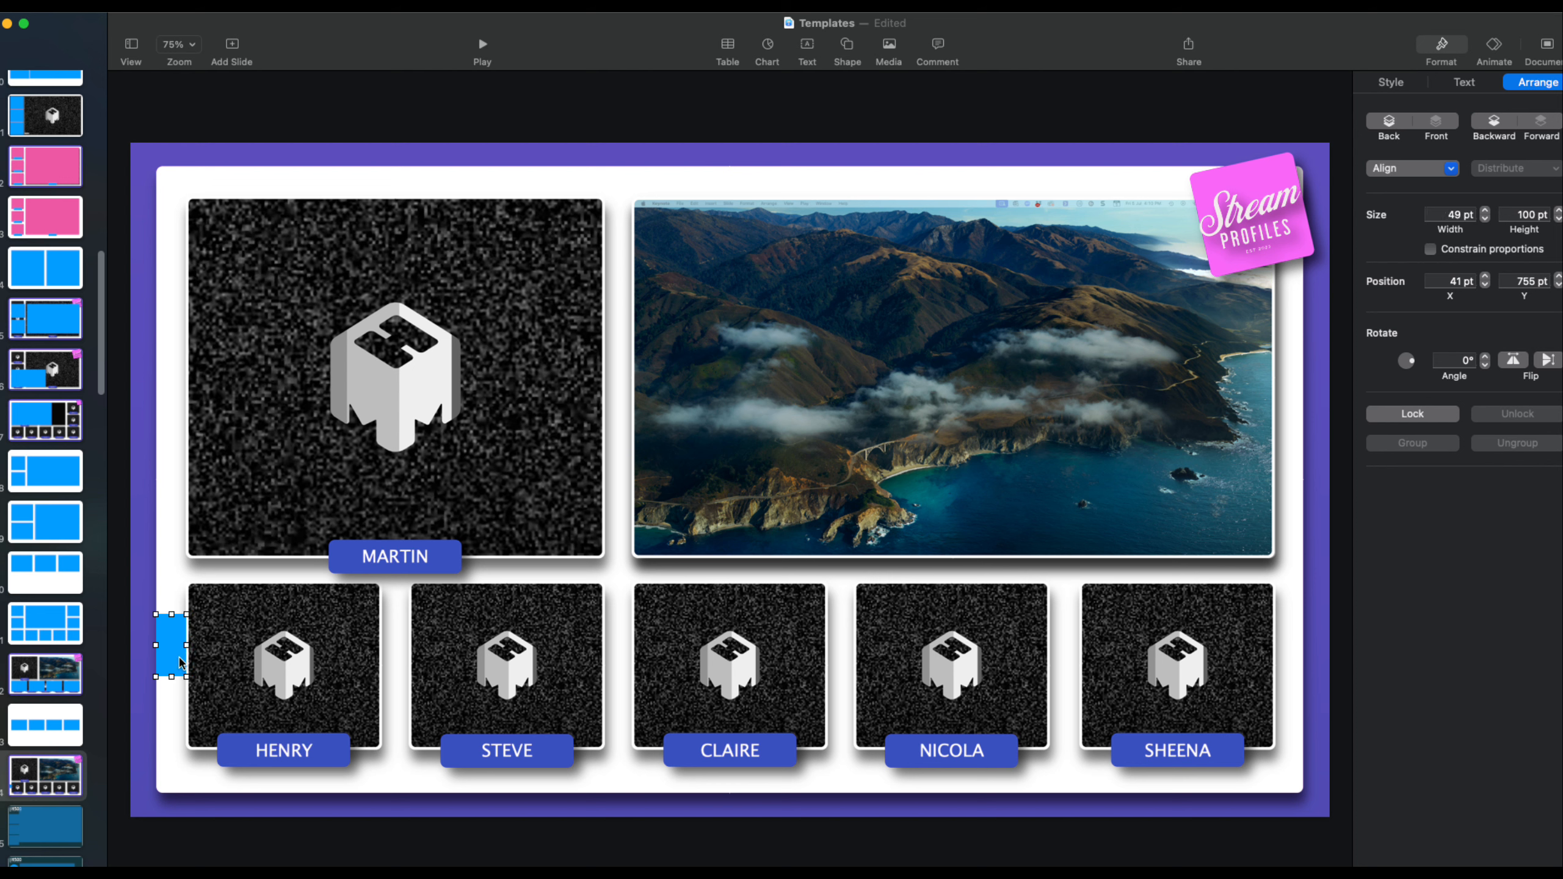
left_click_drag(157, 645, 157, 645)
left_click_drag(185, 644, 183, 646)
left_click(177, 685)
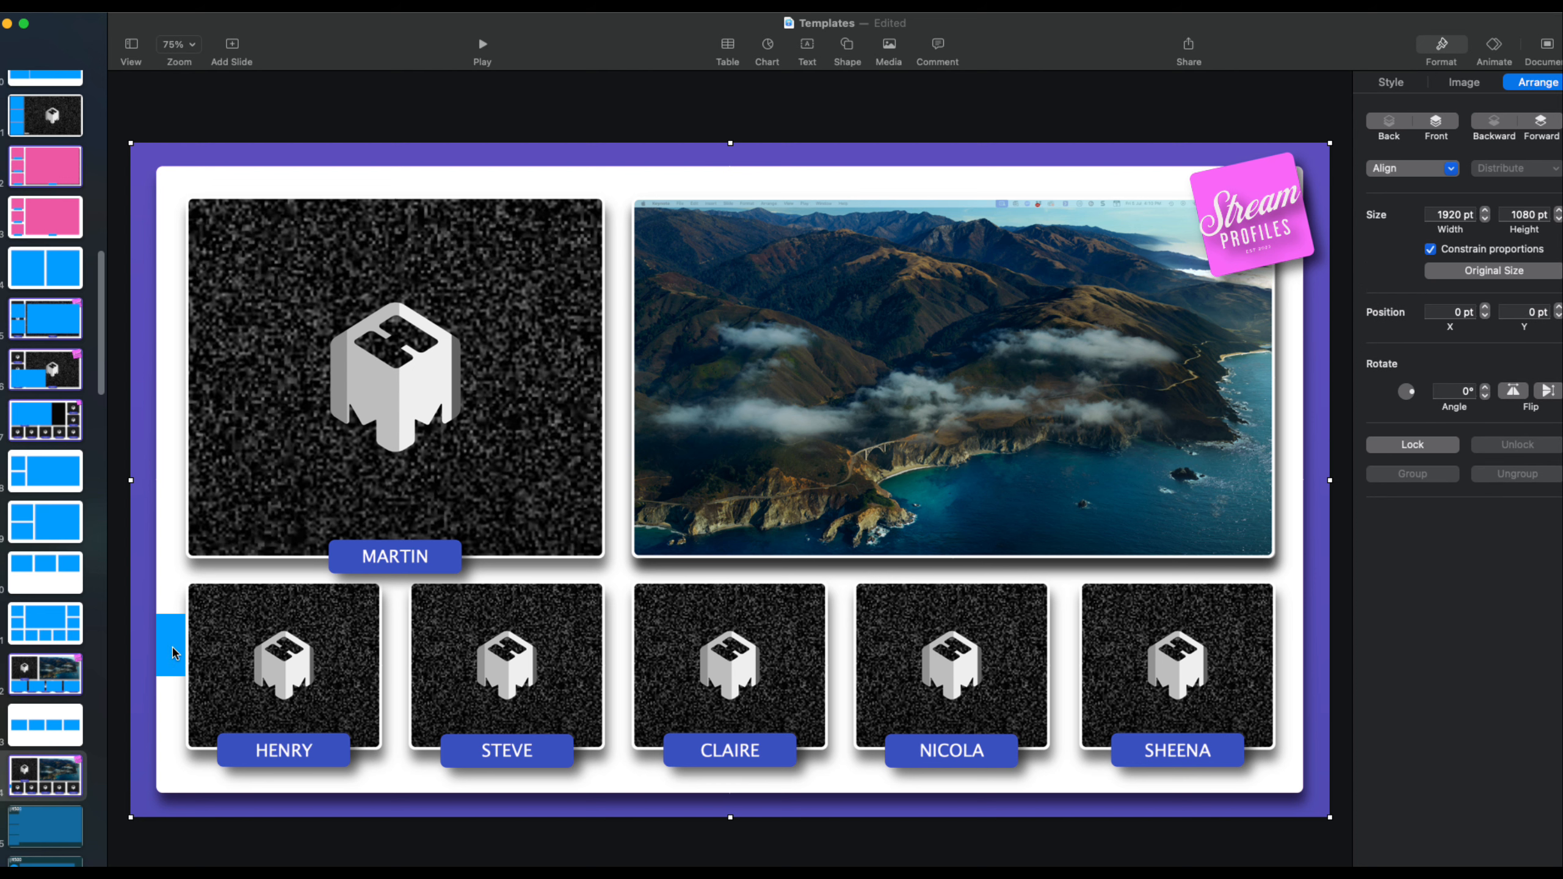
- Move the blue spacer into the gap between the first two small panels and fit its width to about 44 pt
left_click(173, 653)
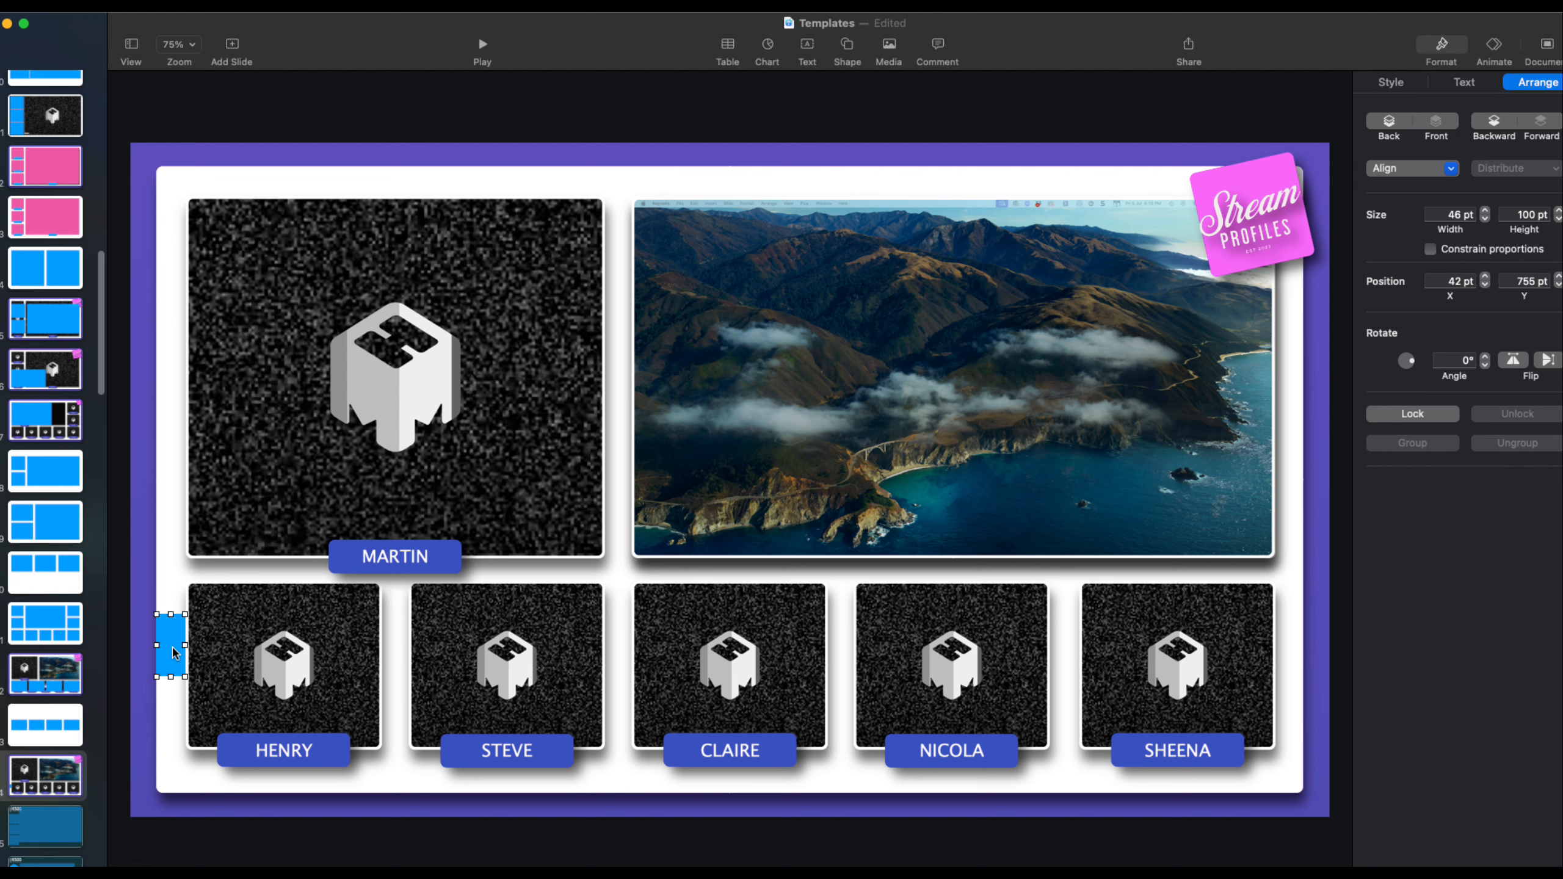
left_click_drag(174, 653, 409, 657)
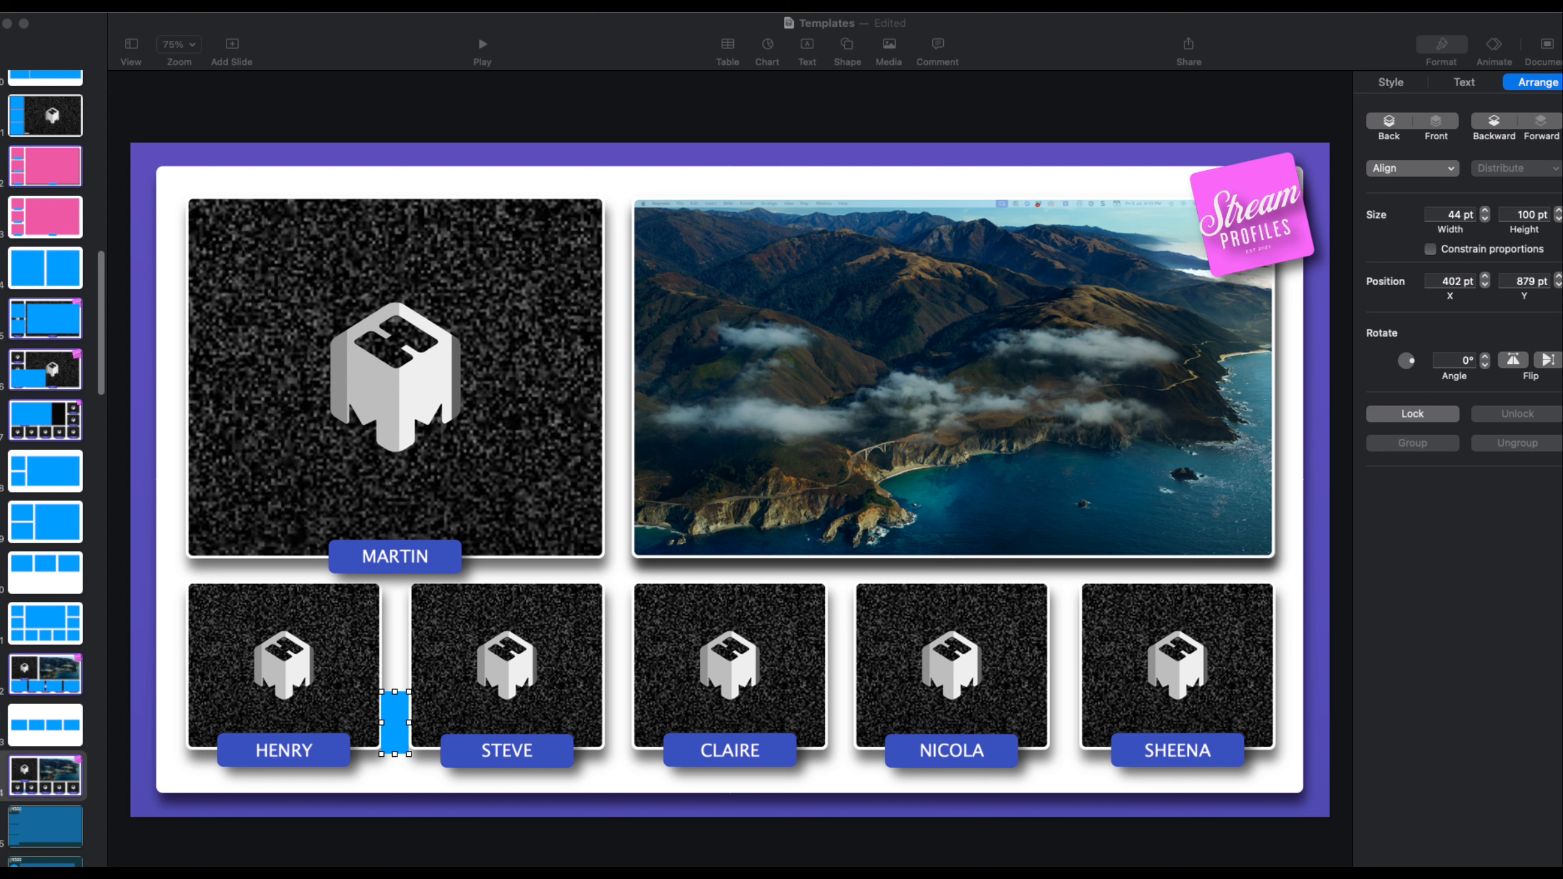
left_click(394, 718)
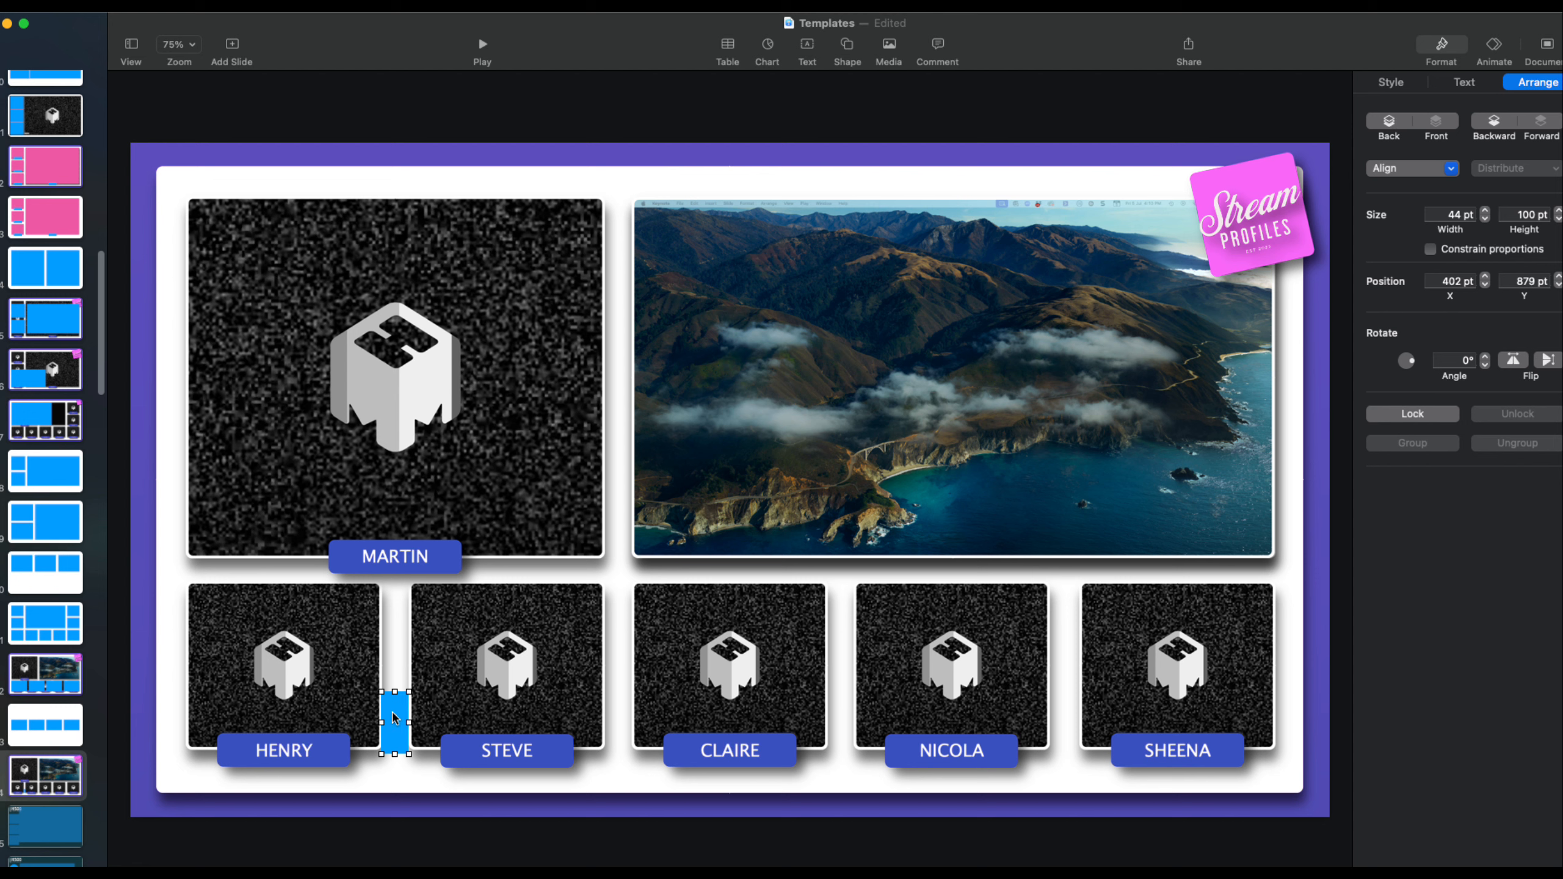
- Duplicate the blue spacer and stretch the copy across the whole row of small panels, about 1747 pt wide
right_click(395, 701)
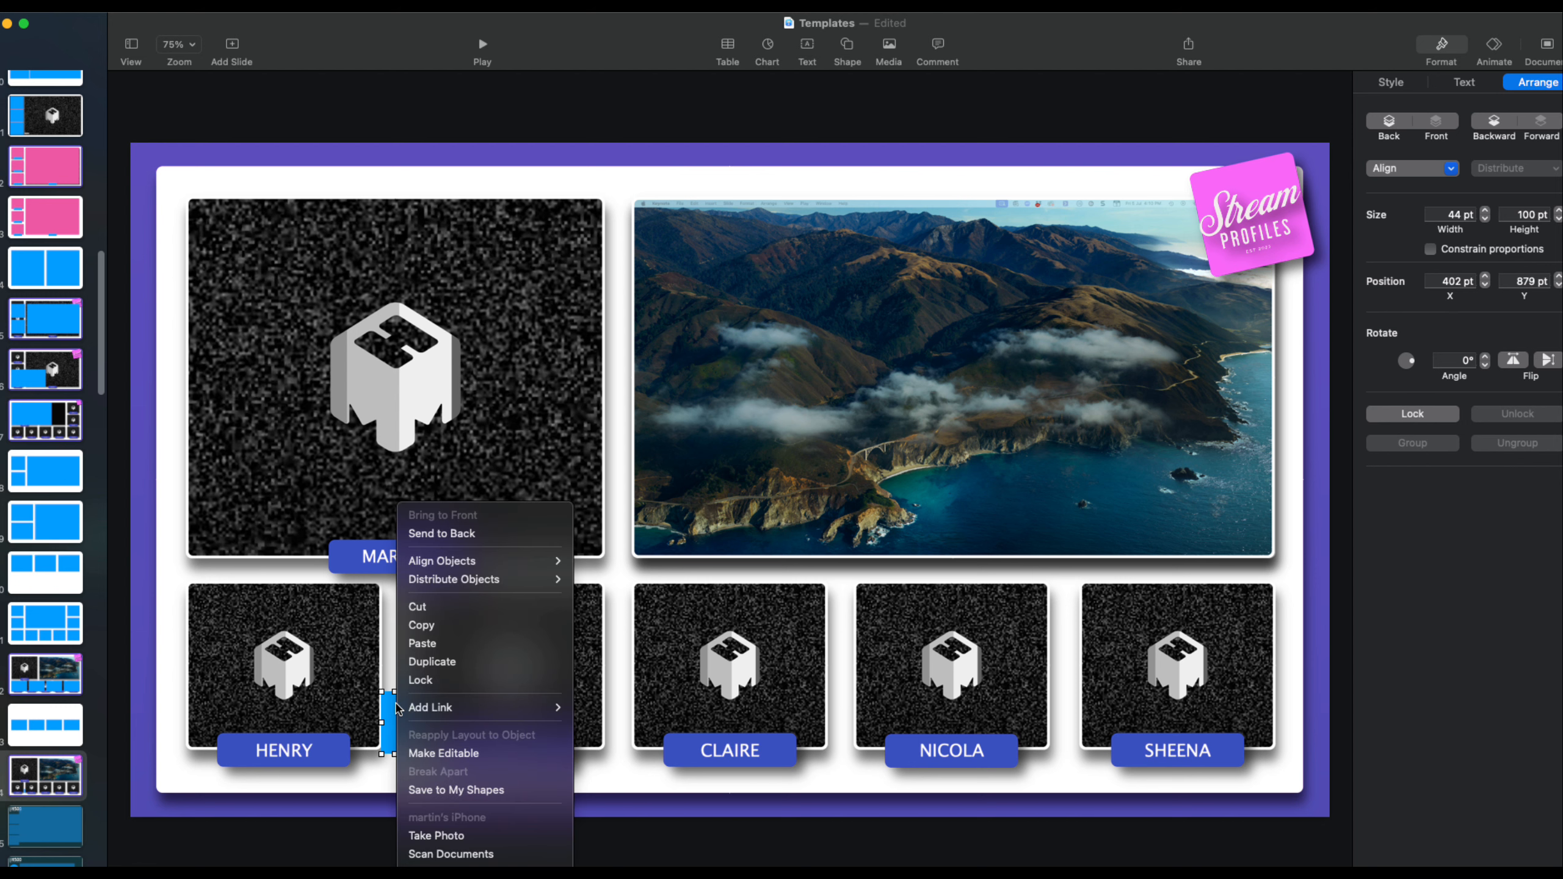
left_click(433, 661)
left_click(403, 723)
left_click_drag(403, 724, 1277, 634)
left_click_drag(1103, 616, 1102, 614)
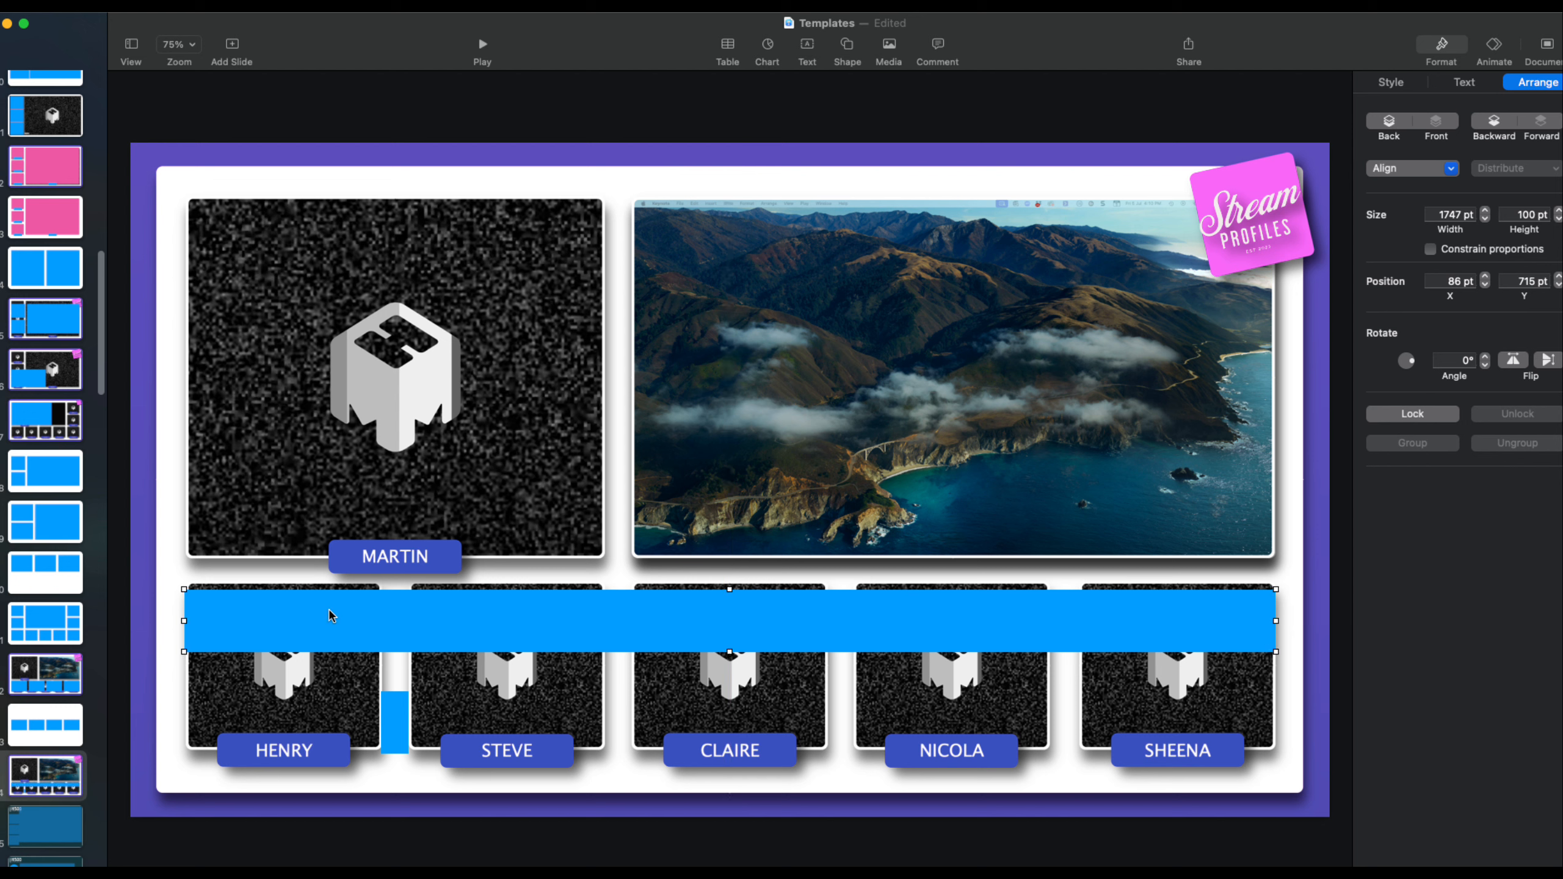
left_click_drag(183, 620, 183, 619)
left_click_drag(1276, 619, 1277, 620)
- Apply the pink shape style to the wide bar and show its size and position settings
left_click(1383, 84)
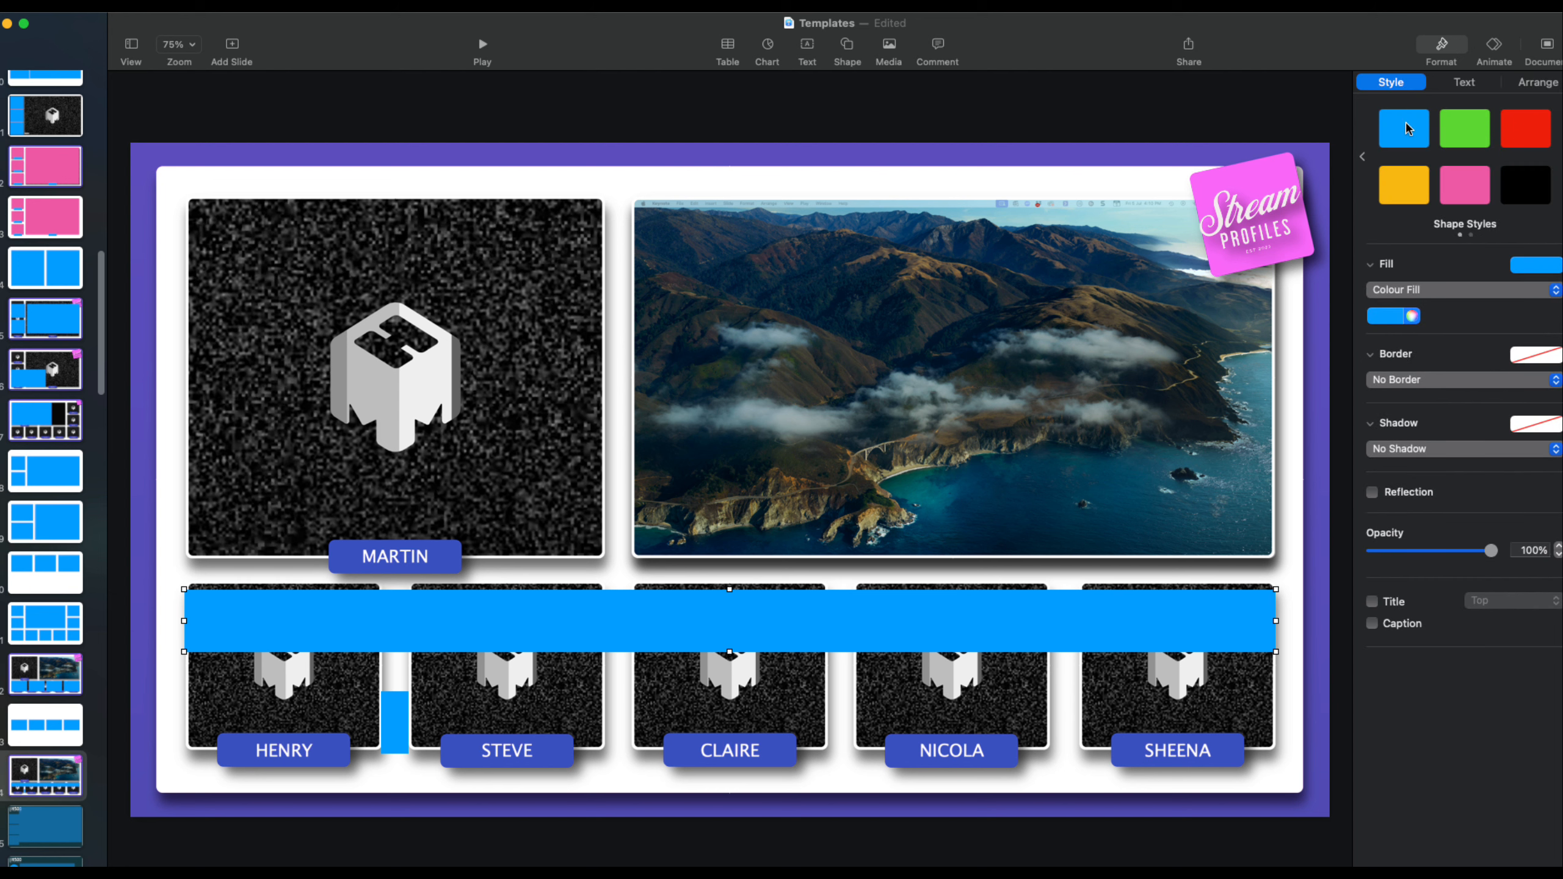
left_click(1465, 185)
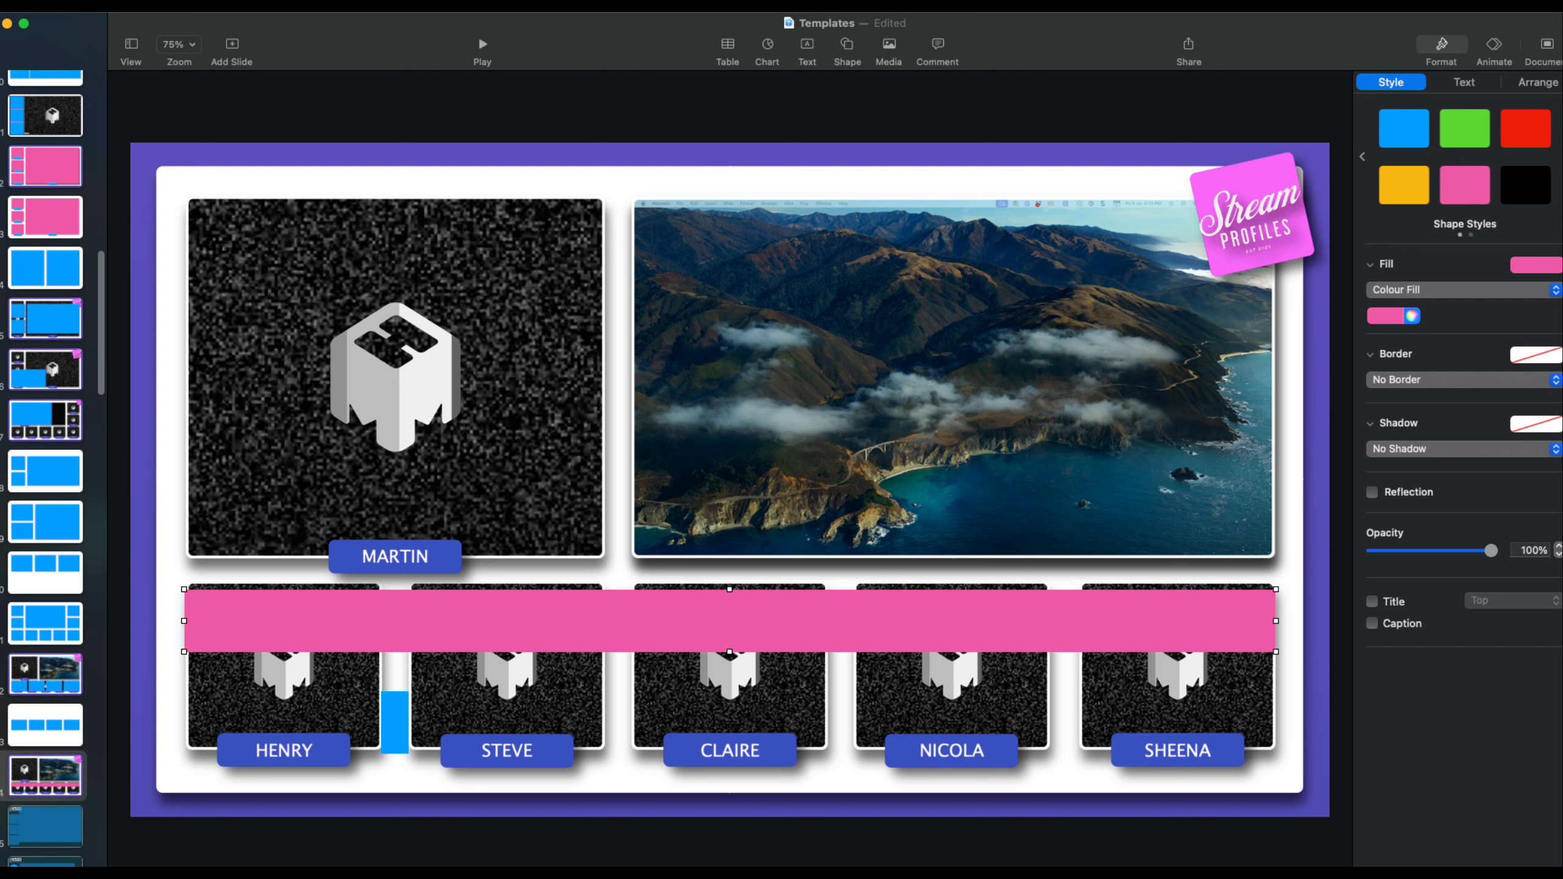
left_click(1536, 87)
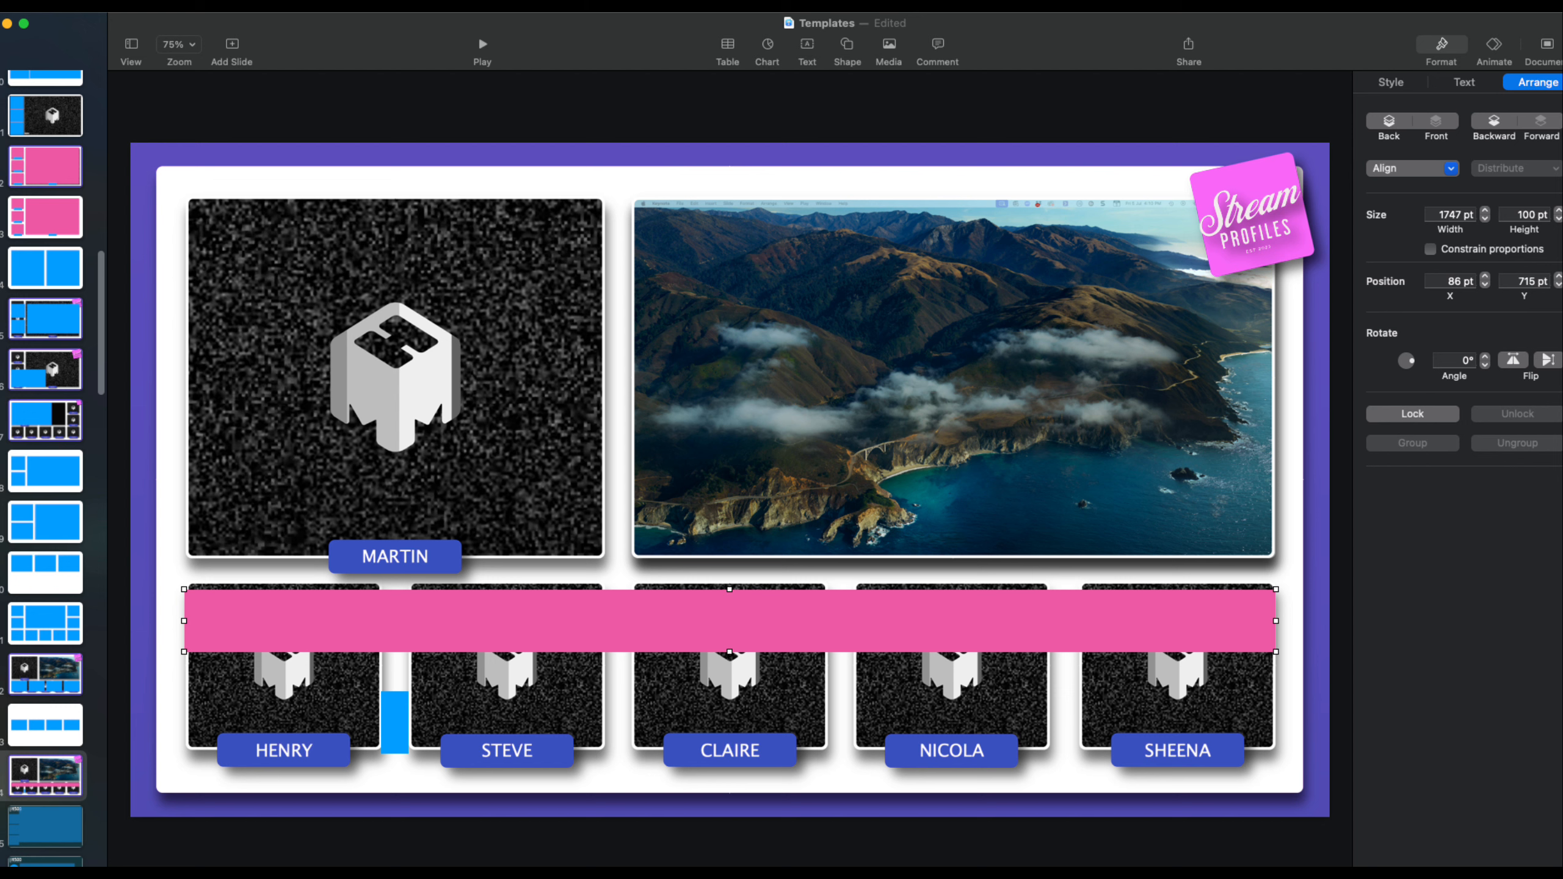
- Set the pink bar's width to 254 pt and extend its height to match the small panels, about 271 pt
key("super+Tab")
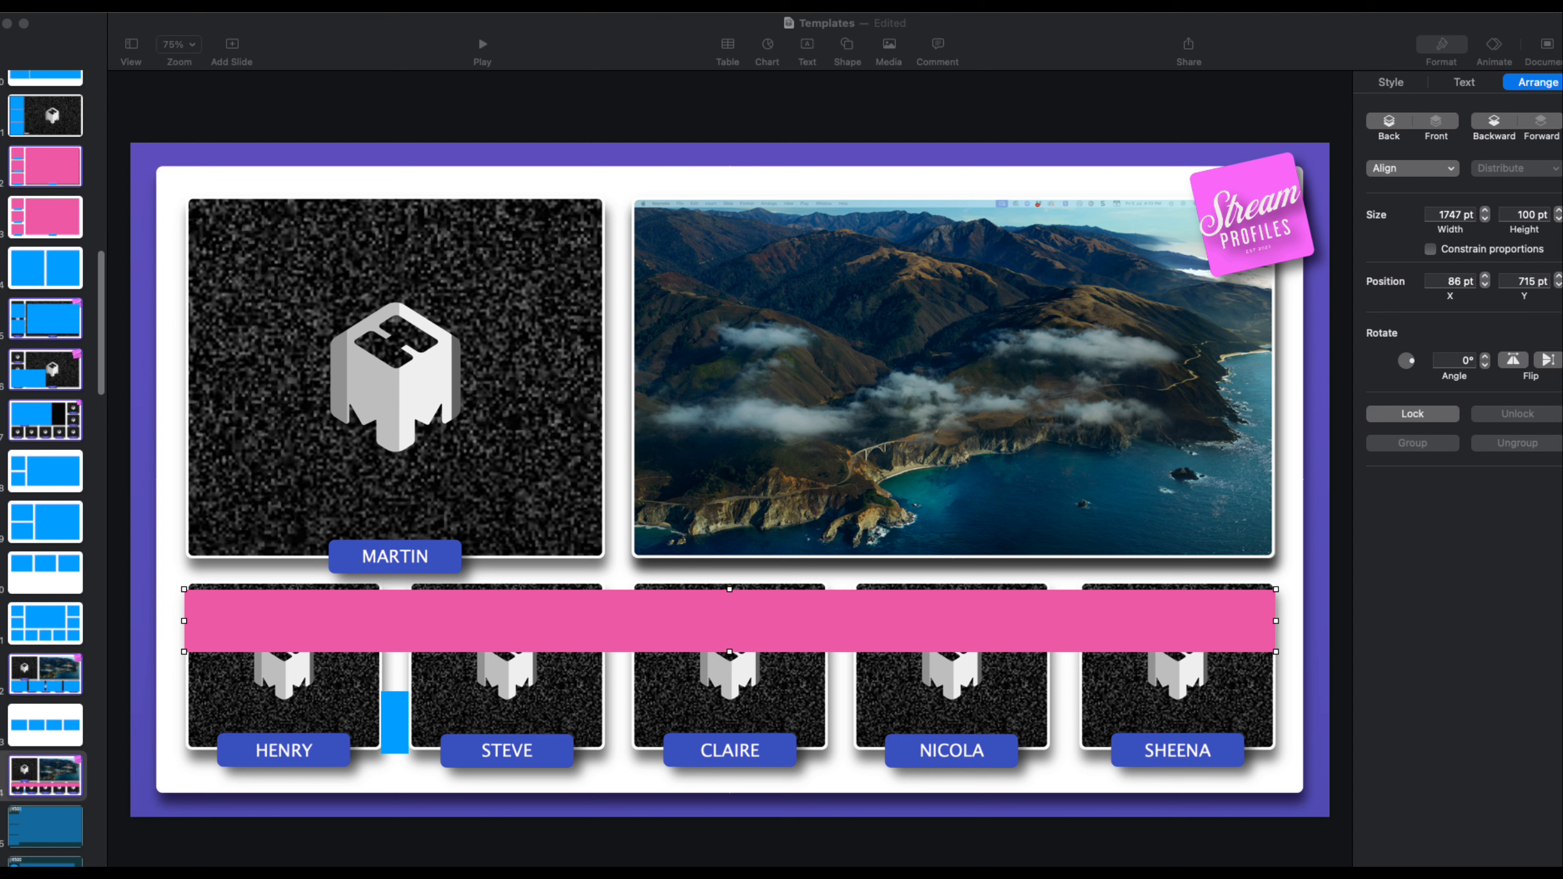
left_click(1453, 214)
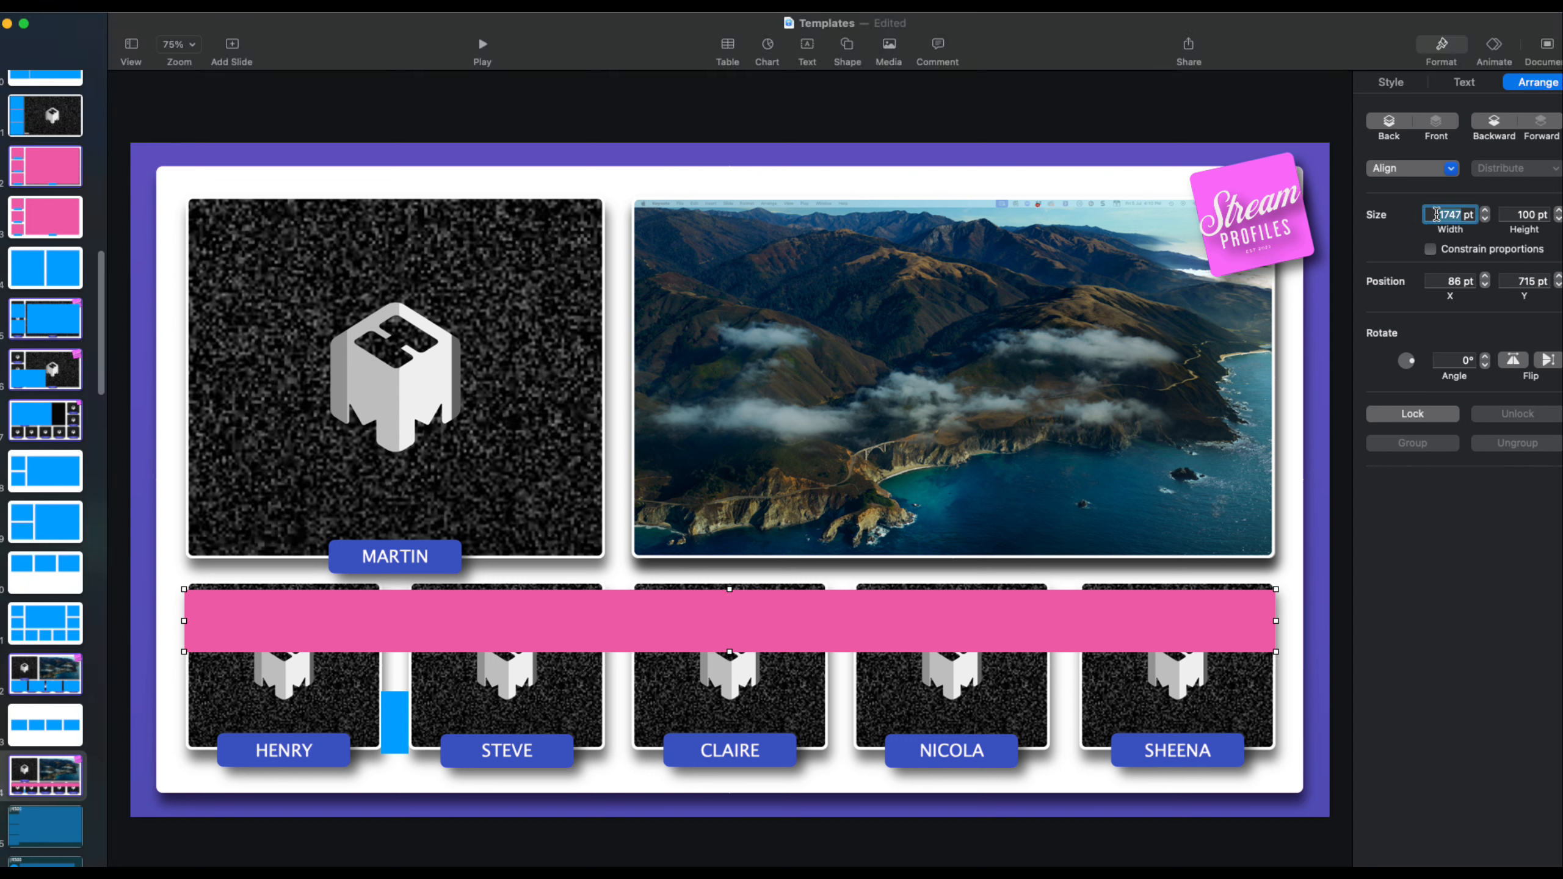
type("254")
key("Return")
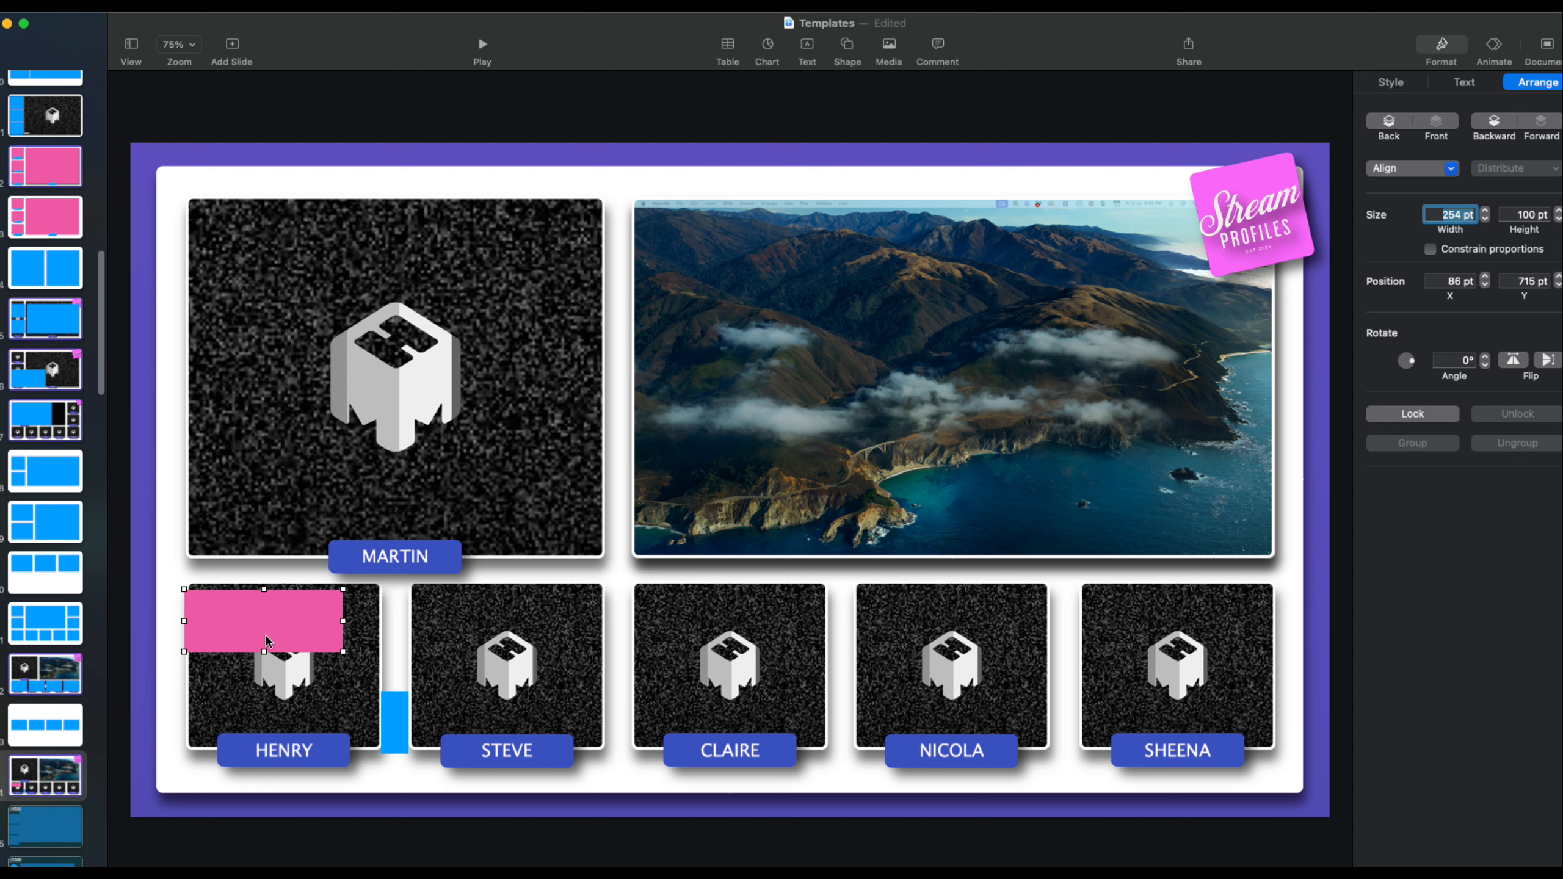
left_click_drag(268, 620, 265, 751)
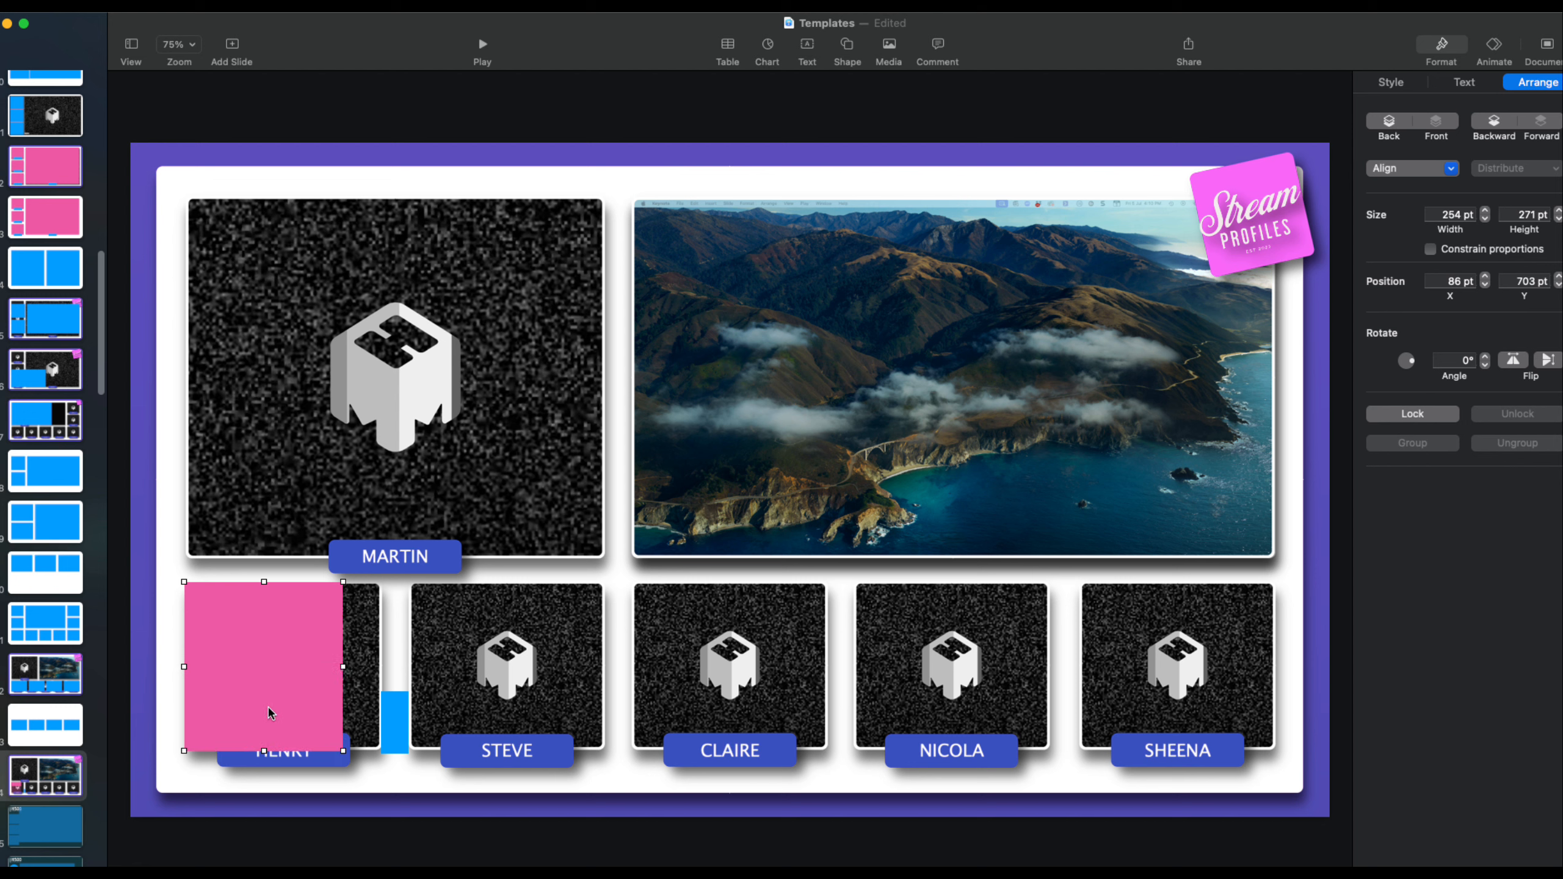
- Duplicate the pink rectangle and place the copy at the far end of the row, at x 1582 pt, y 703 pt
right_click(278, 667)
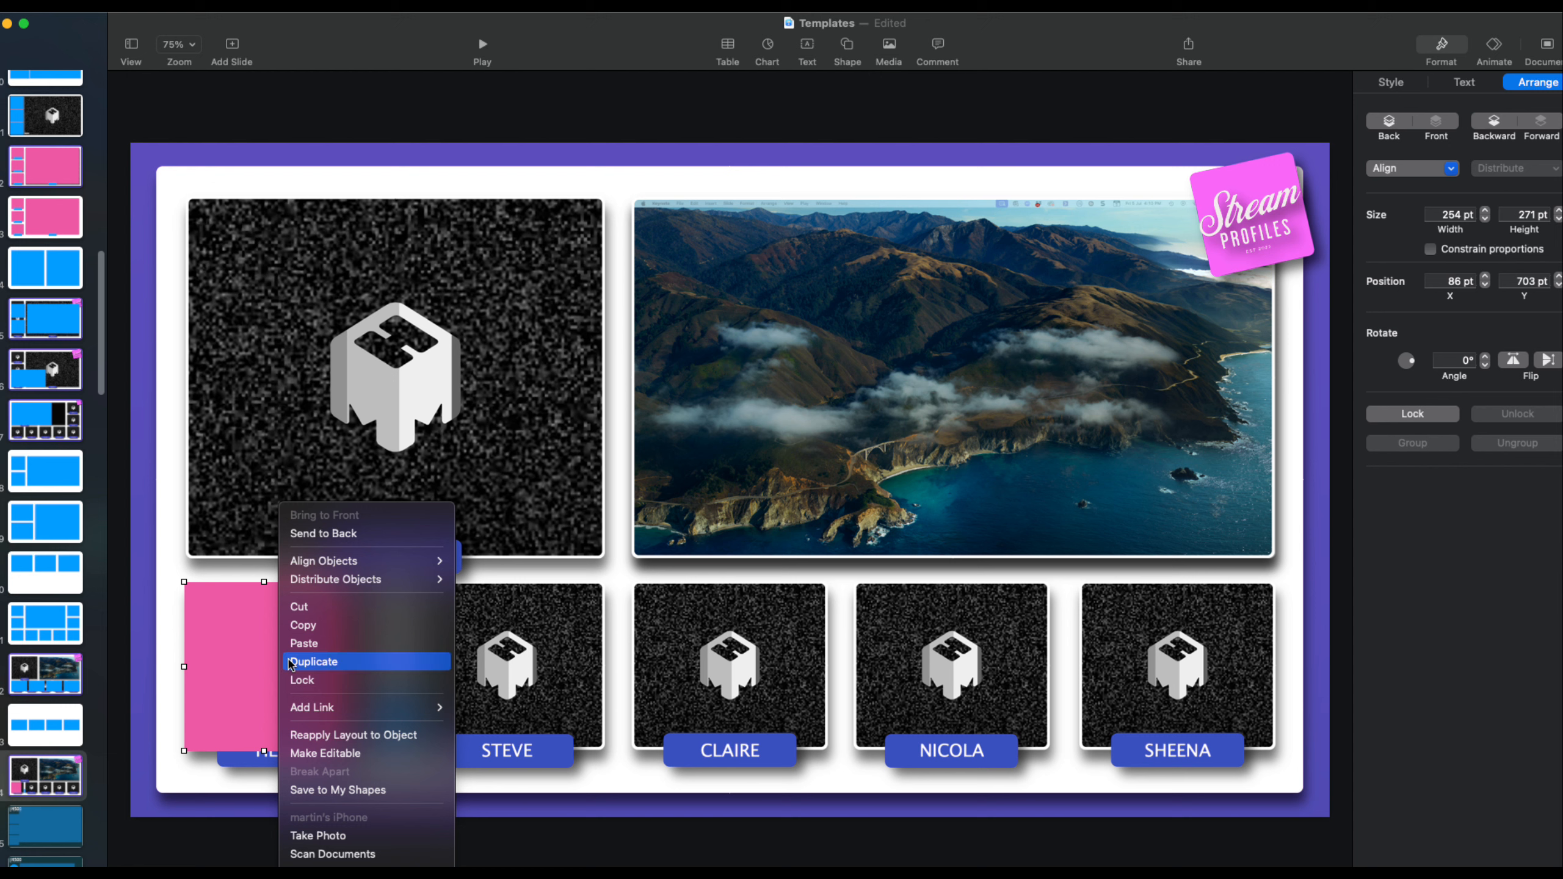
left_click(319, 665)
left_click_drag(282, 672, 1208, 668)
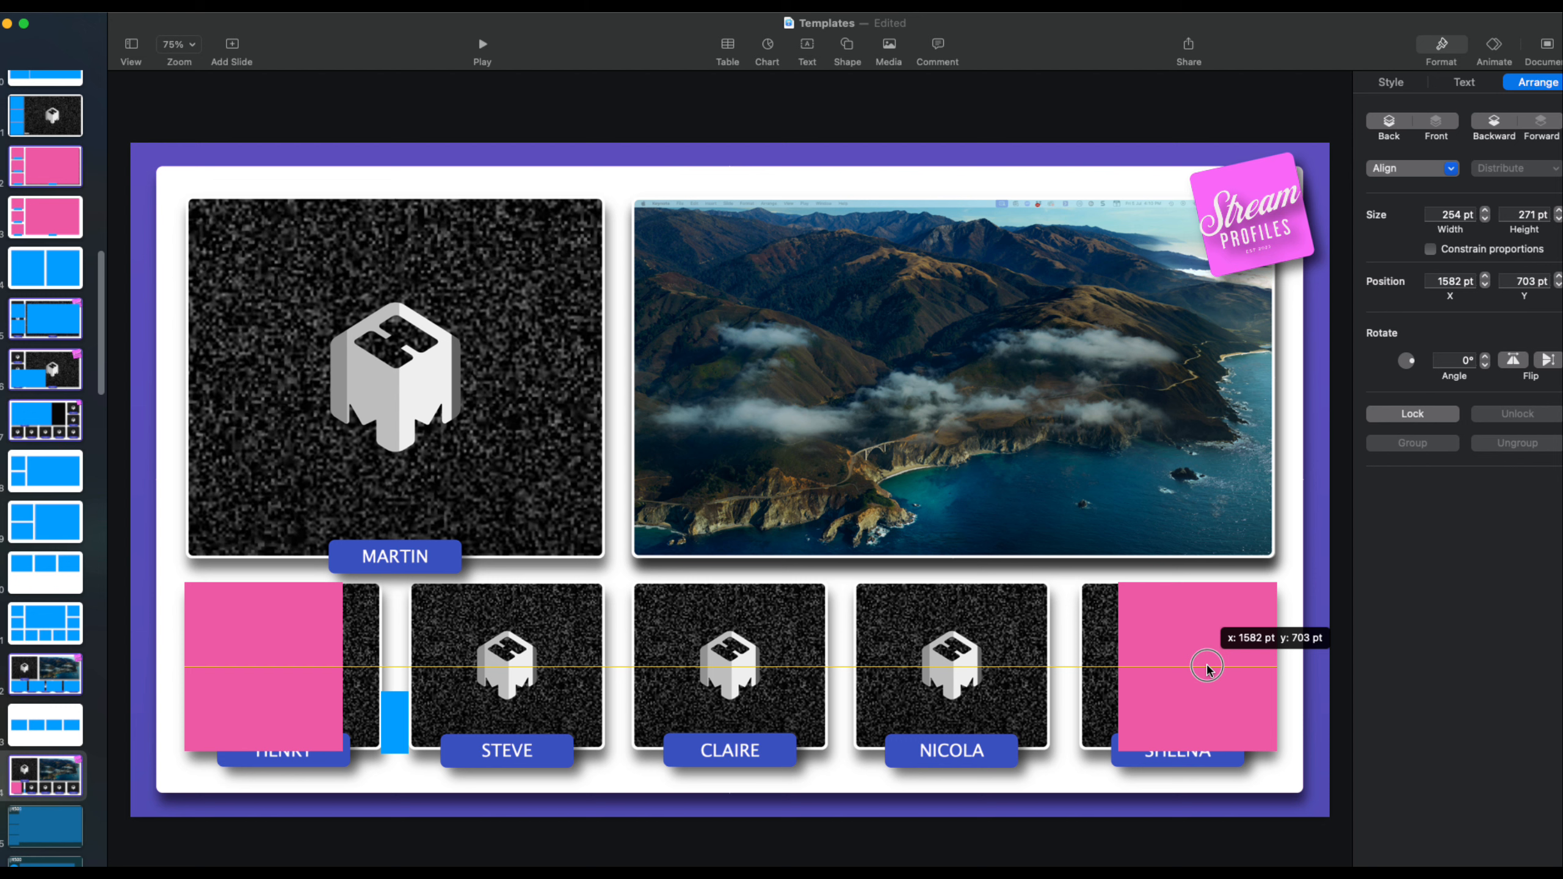
left_click_drag(1207, 668, 1208, 669)
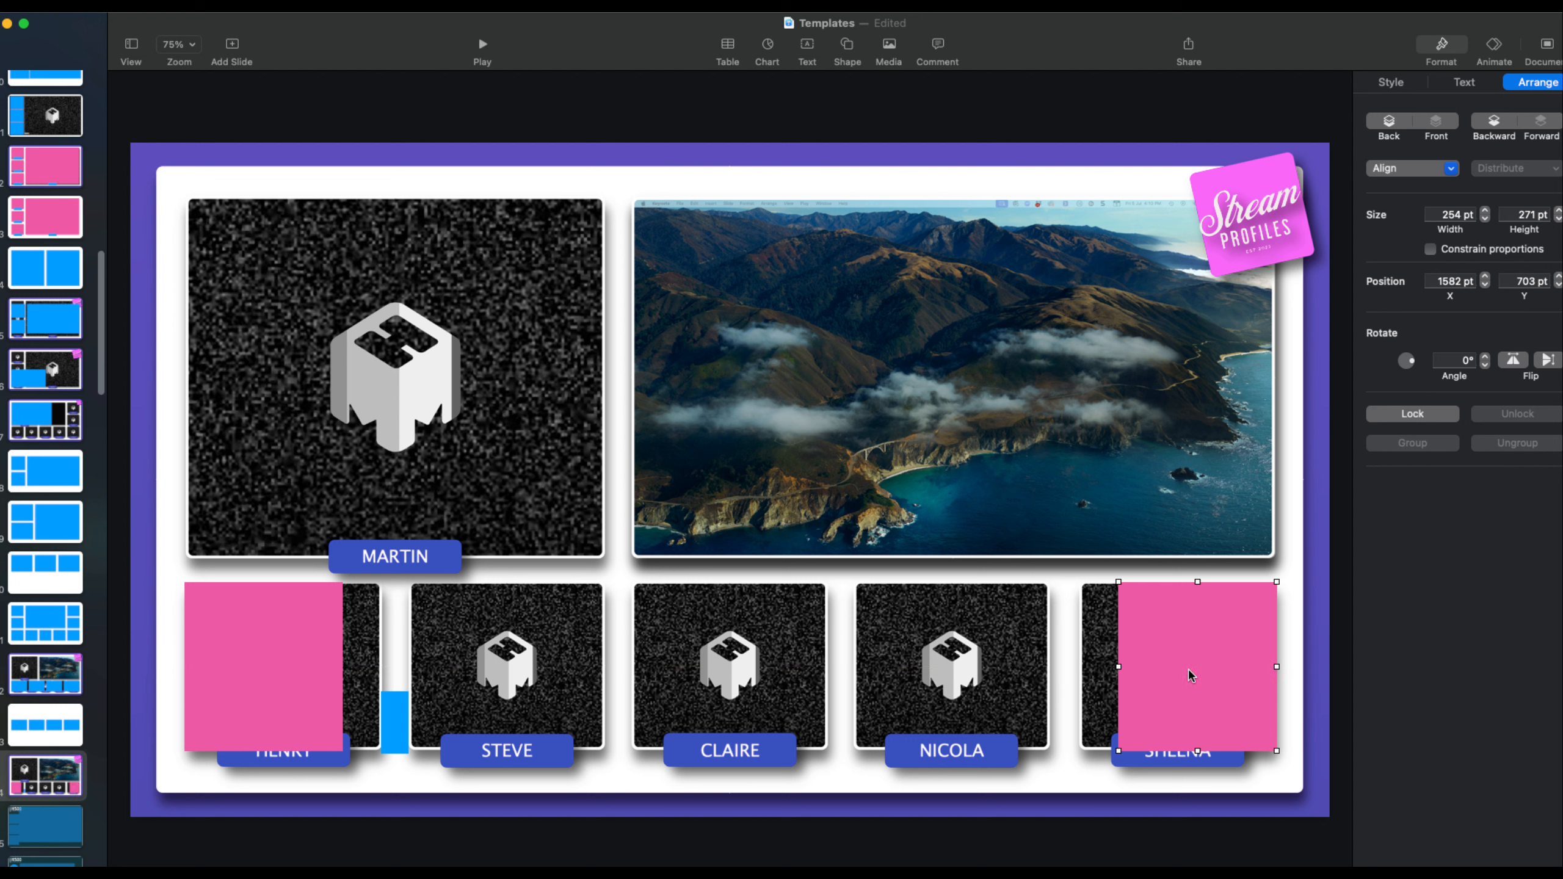
- Add four more copies of the pink rectangle, roughly spaced along the row between the first and last ones
right_click(1177, 675)
left_click(1213, 669)
left_click_drag(1196, 670, 434, 664)
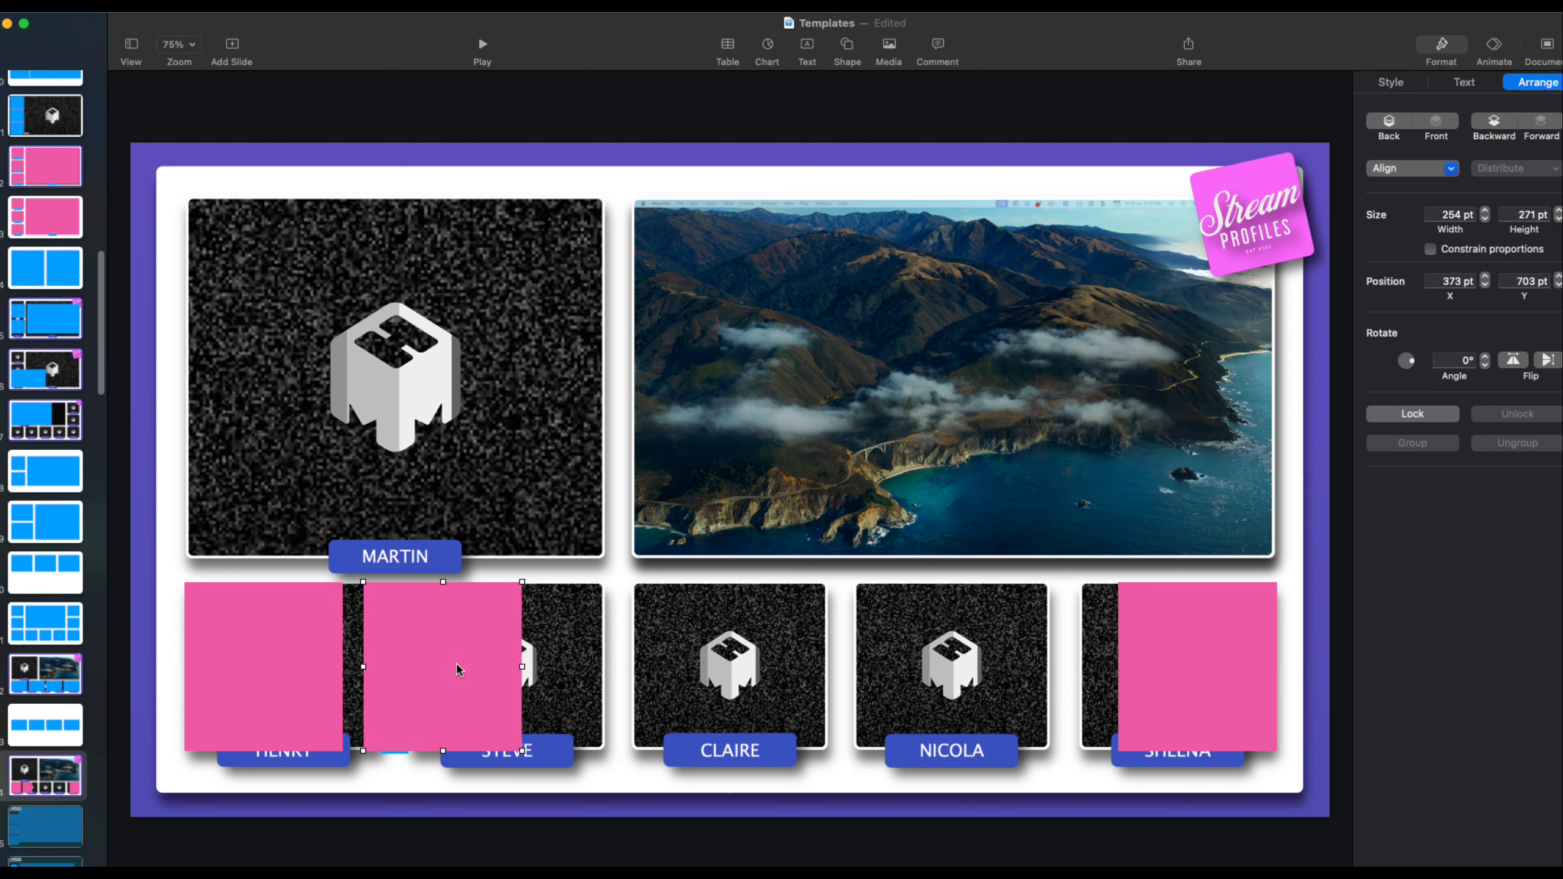
right_click(457, 670)
left_click(497, 664)
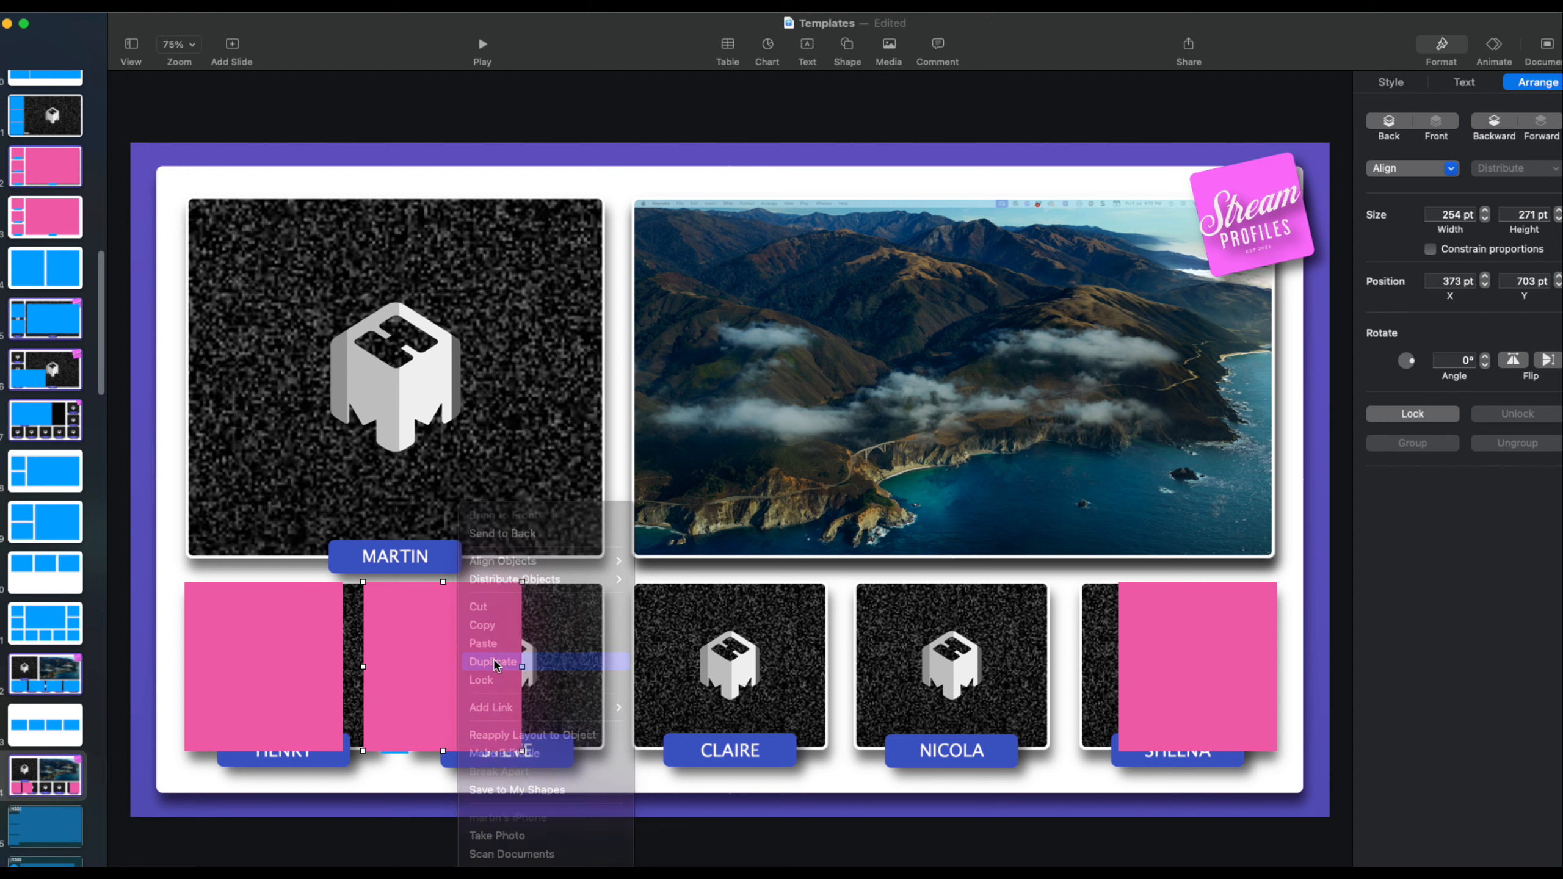
left_click_drag(478, 663, 631, 659)
right_click(631, 659)
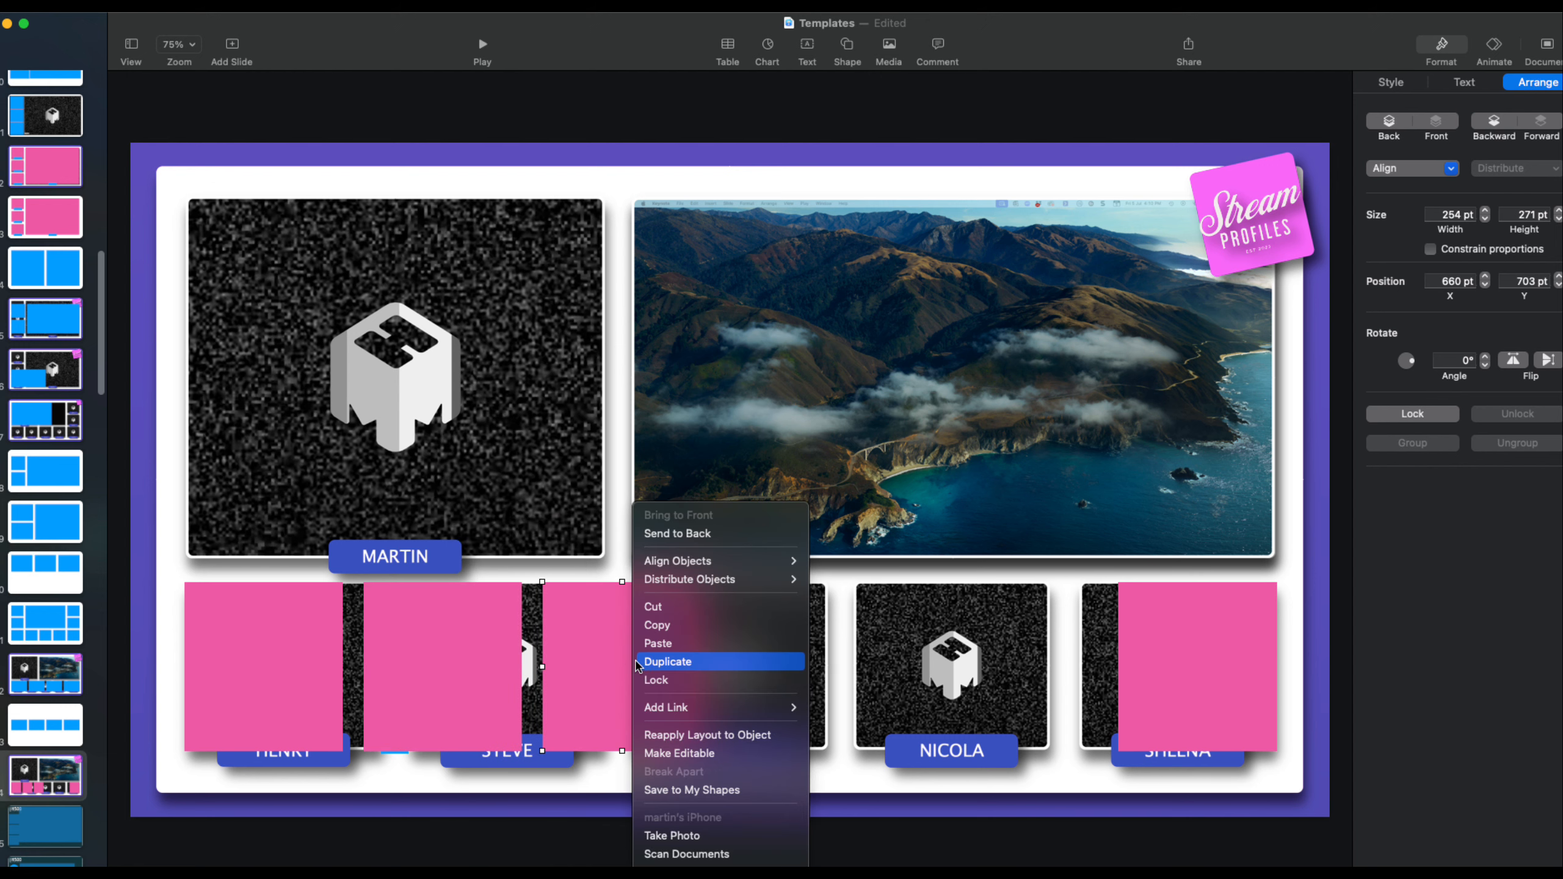
left_click(667, 662)
left_click_drag(640, 672, 810, 658)
right_click(812, 658)
left_click(831, 662)
left_click_drag(794, 670, 977, 670)
- Distribute all six pink rectangles horizontally across the row
left_click(232, 667)
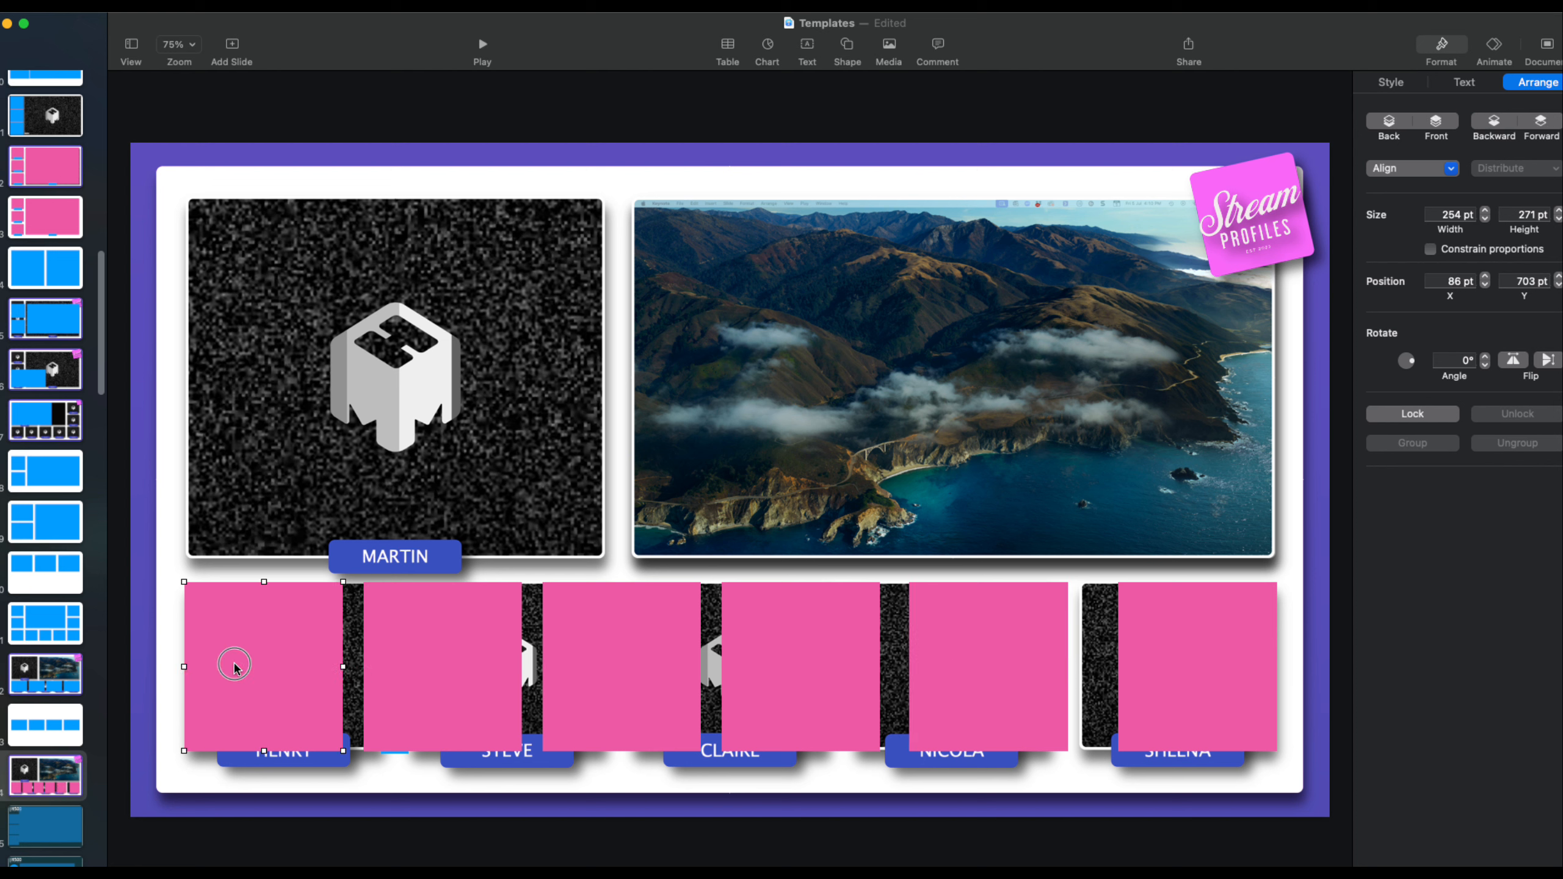
left_click(426, 678, "shift")
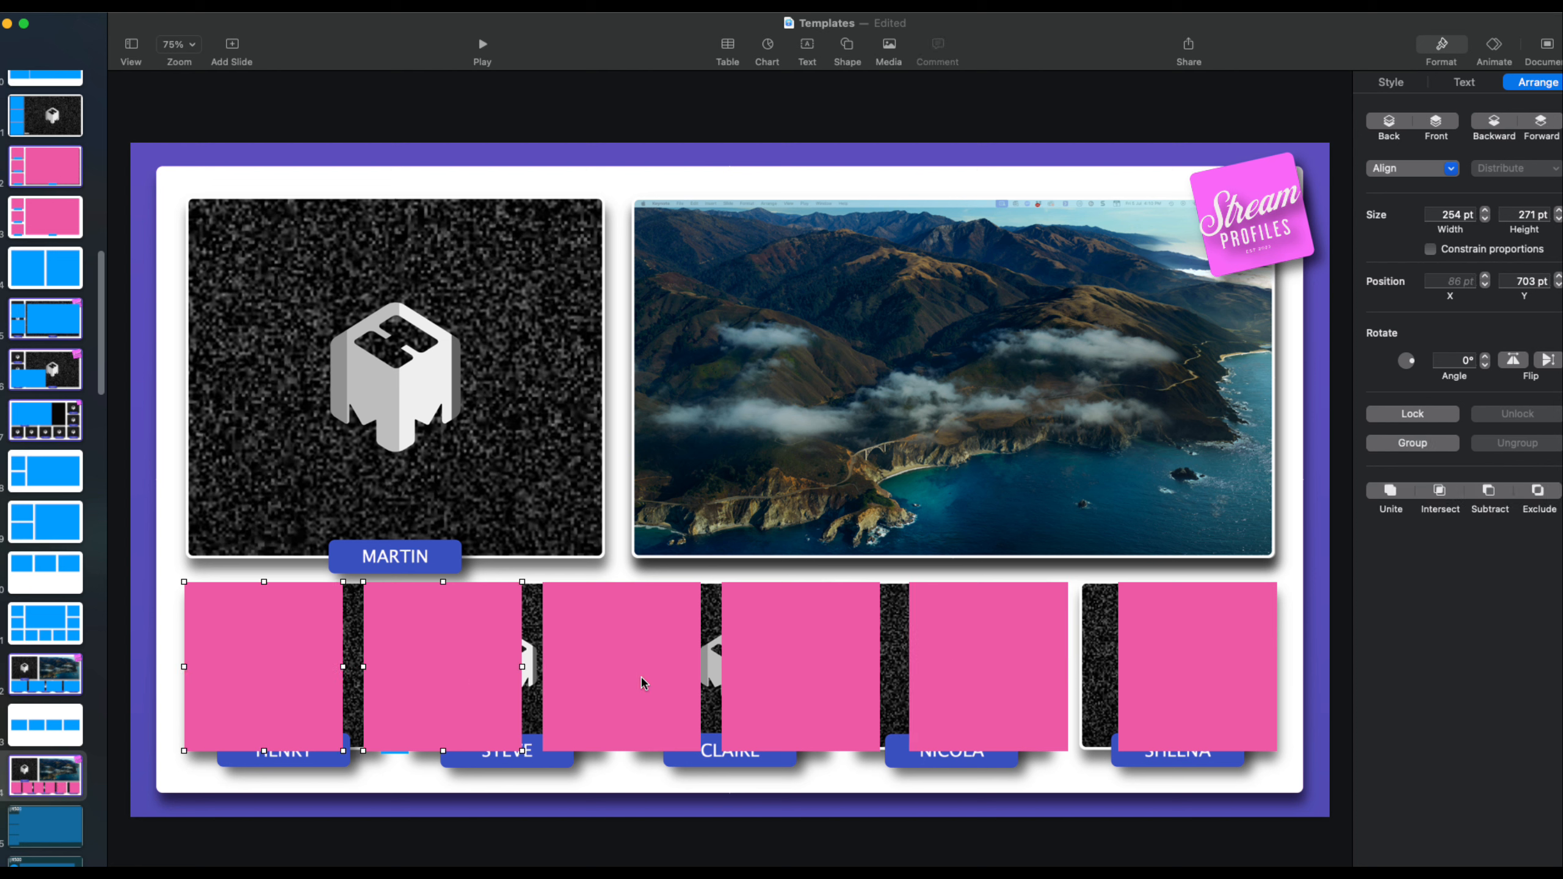
left_click(644, 681, "shift")
left_click(777, 668, "shift")
left_click(970, 673, "shift")
left_click(1132, 672, "shift")
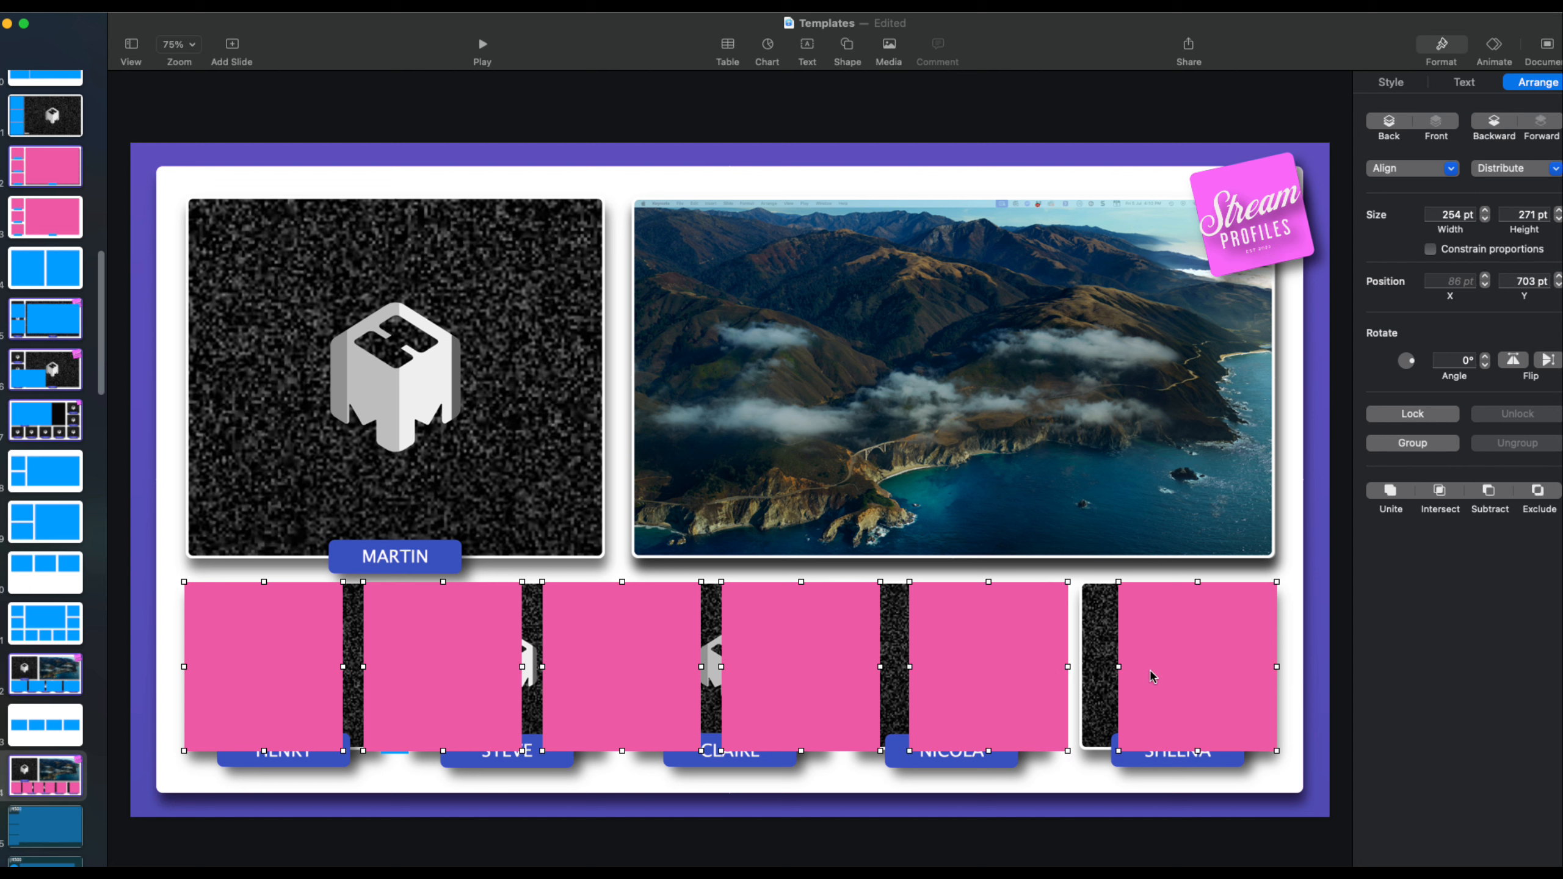
left_click(1511, 168)
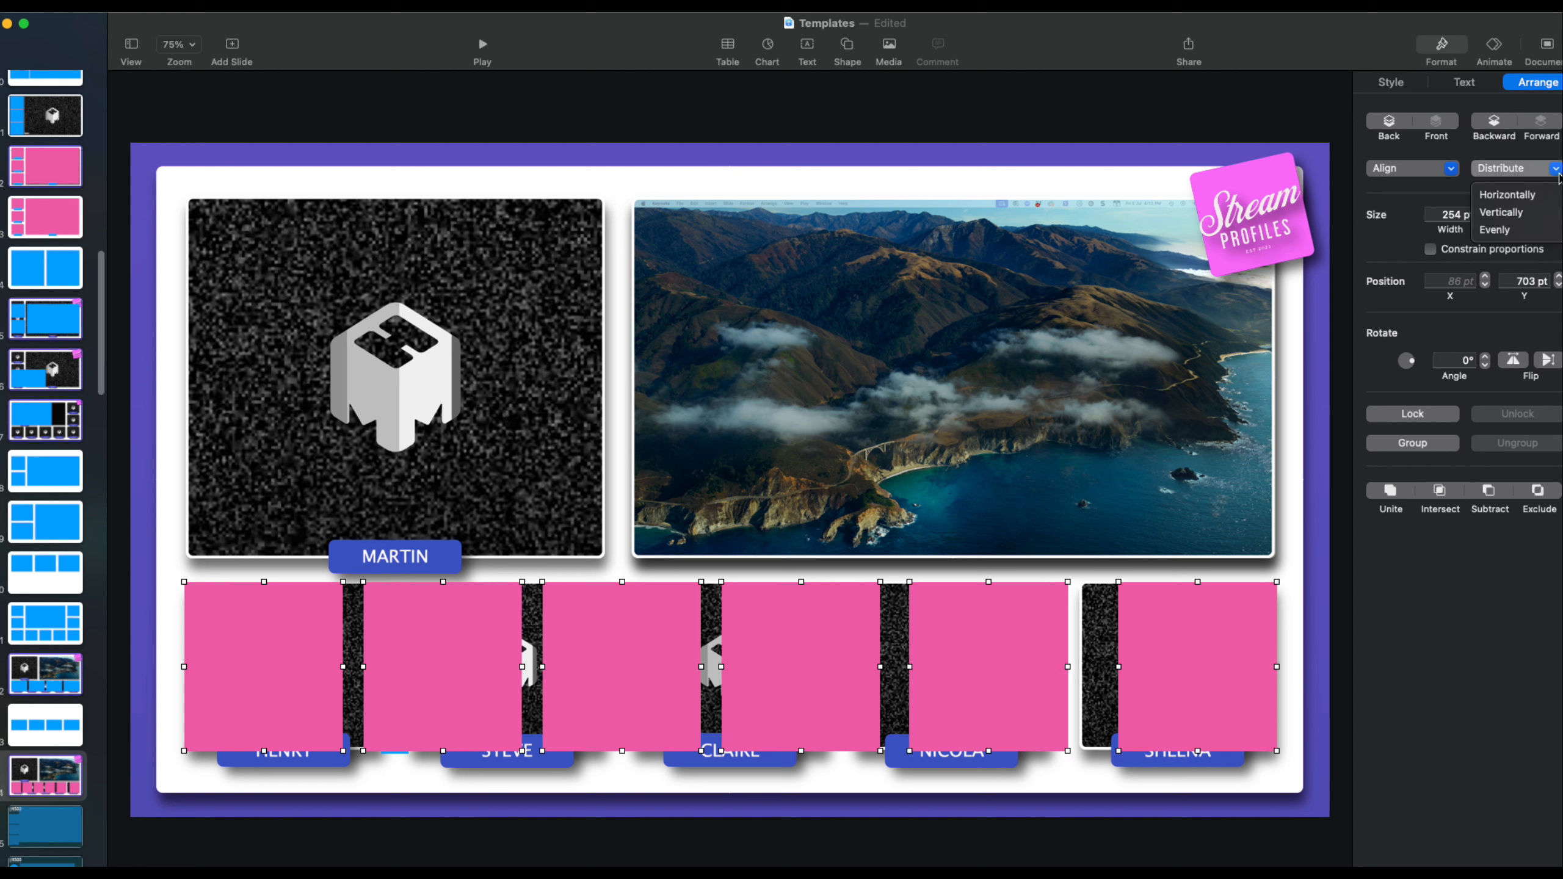
left_click(1515, 198)
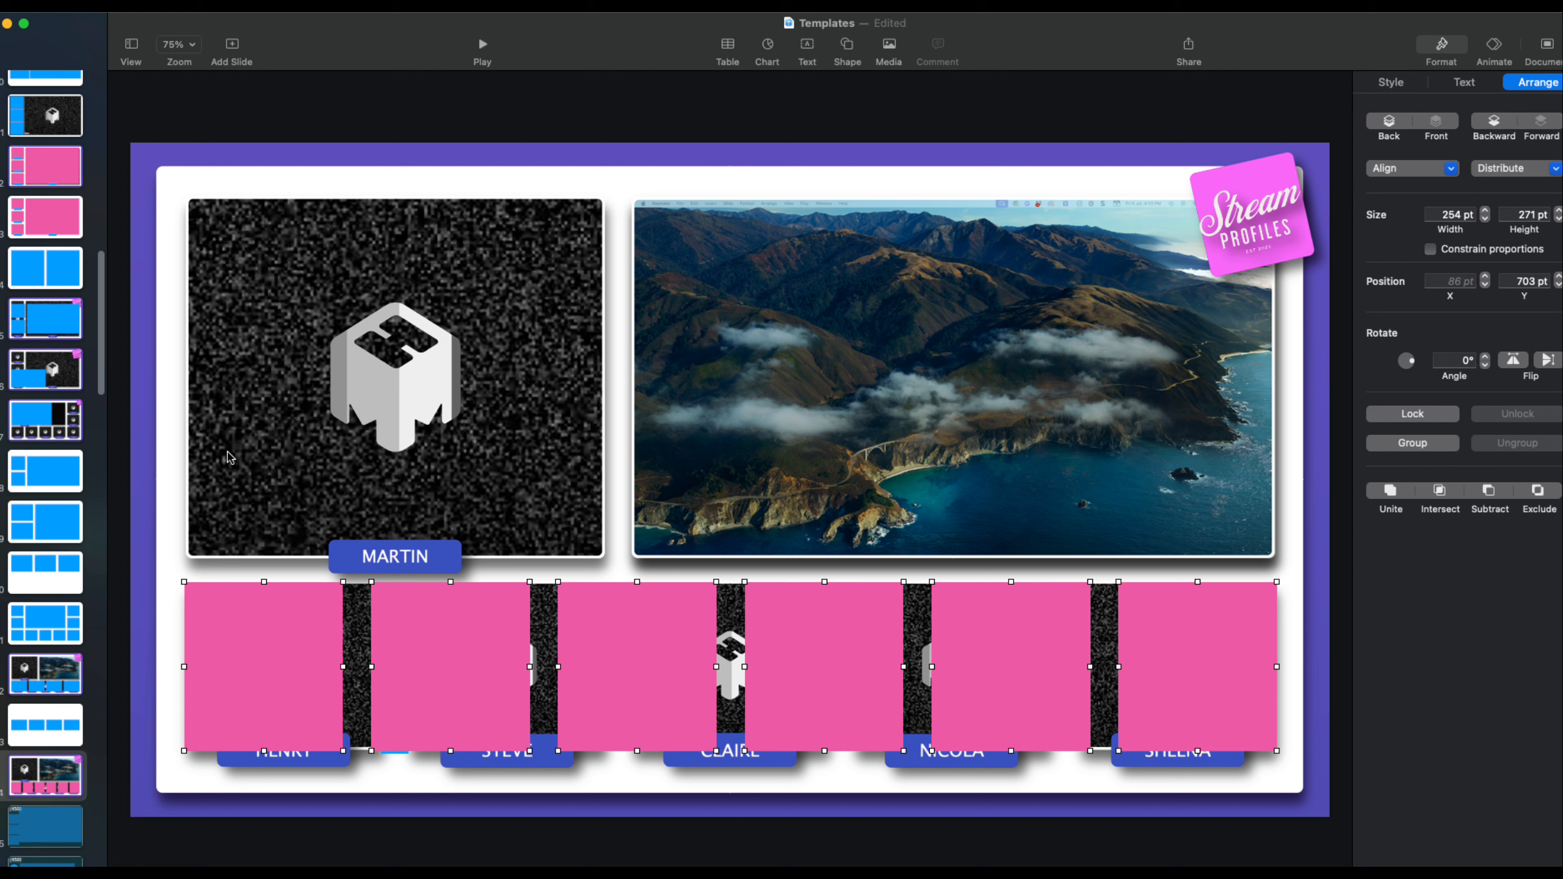
- Delete the full-slide reference image behind the pink rectangles
left_click(170, 500)
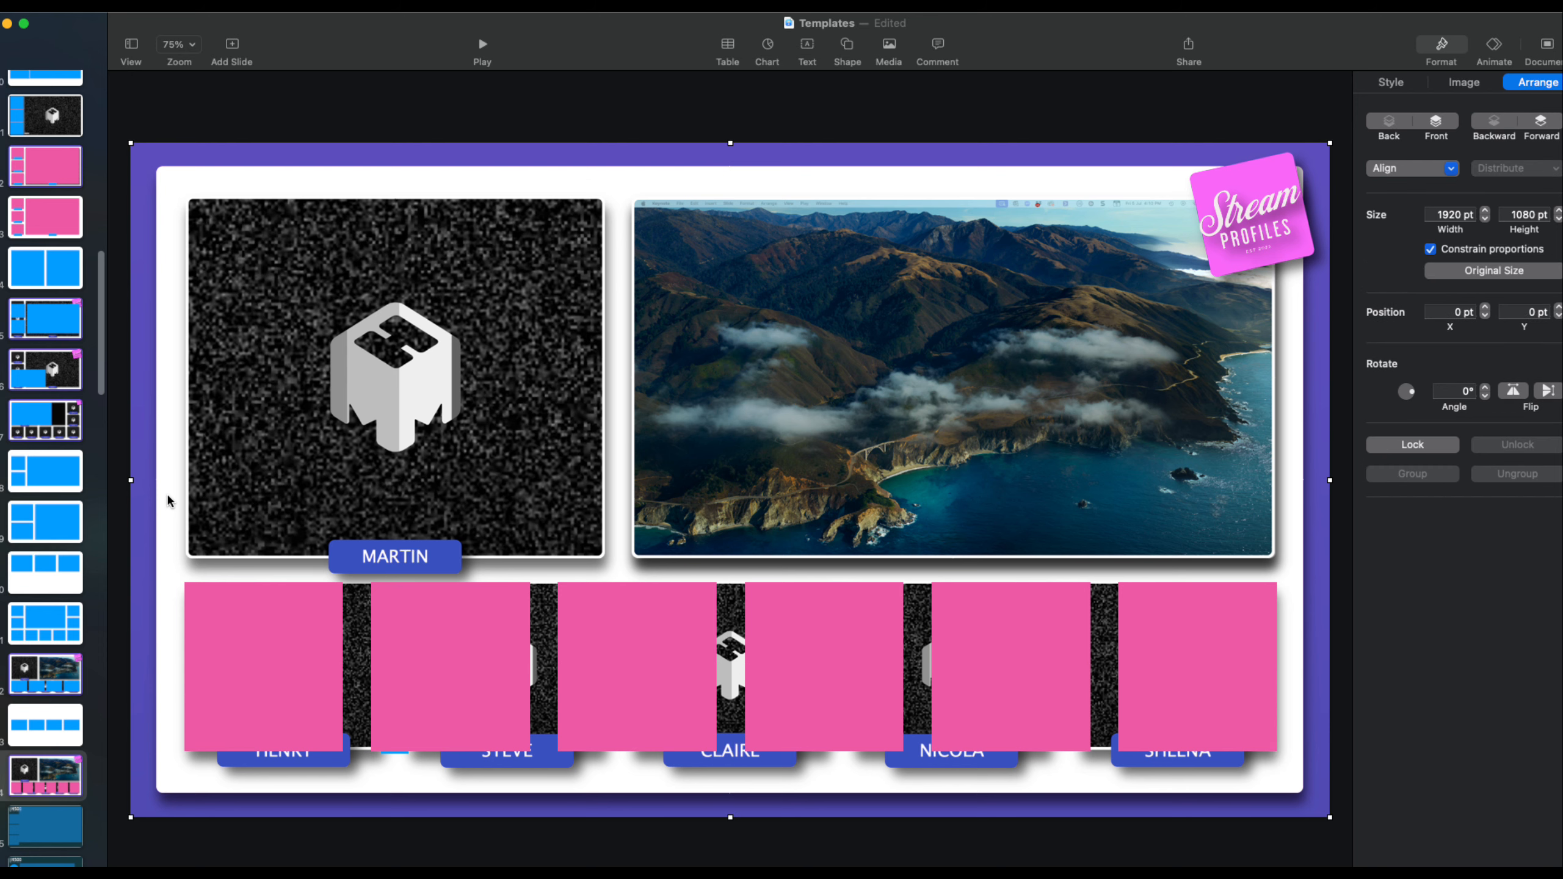
key("Delete")
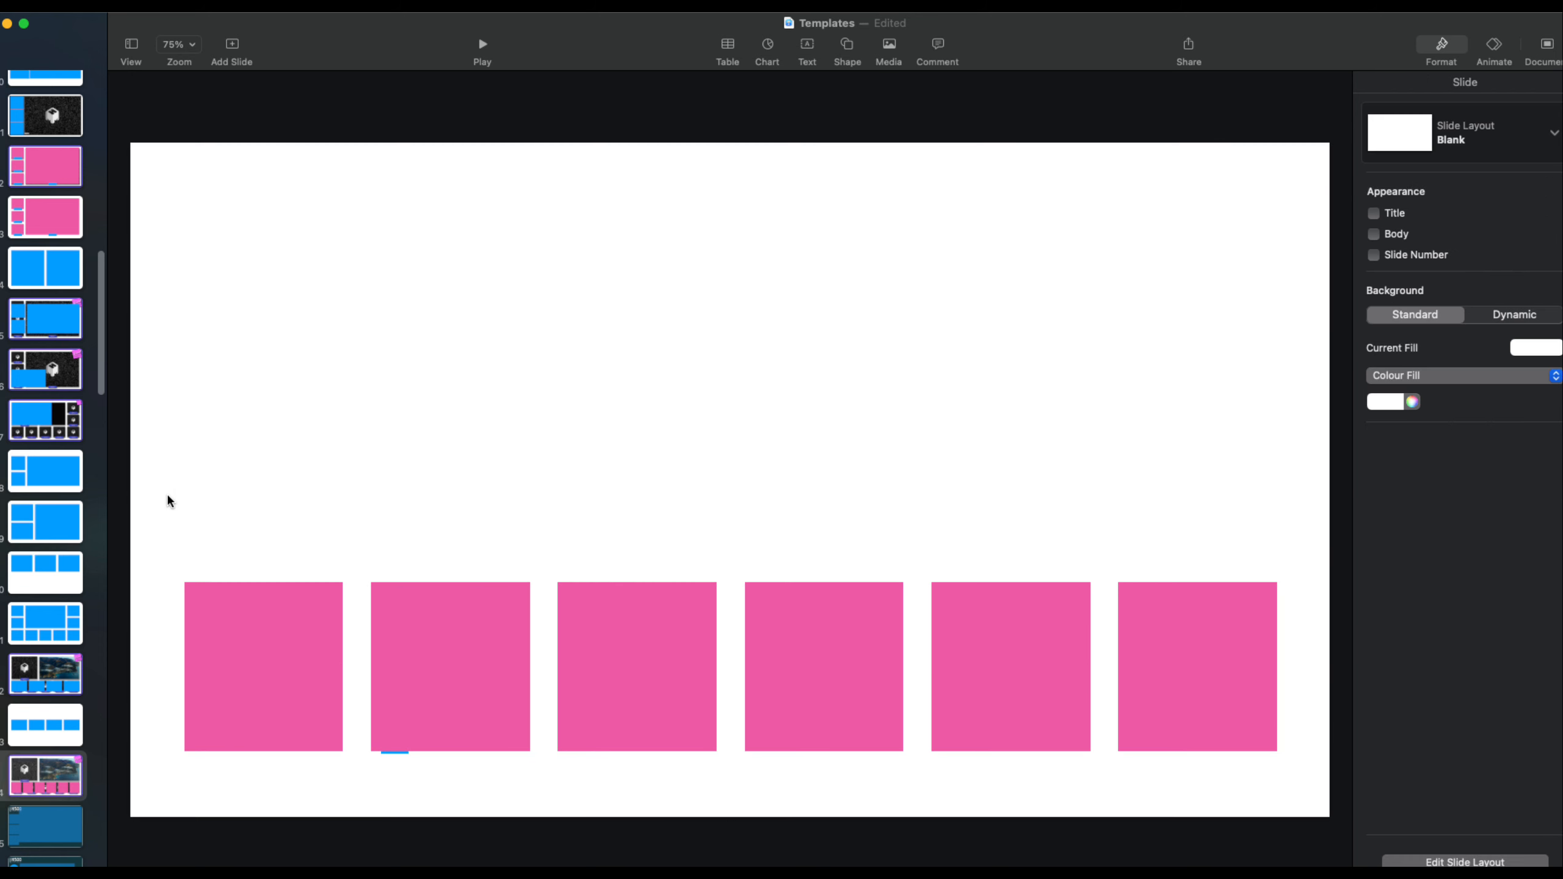
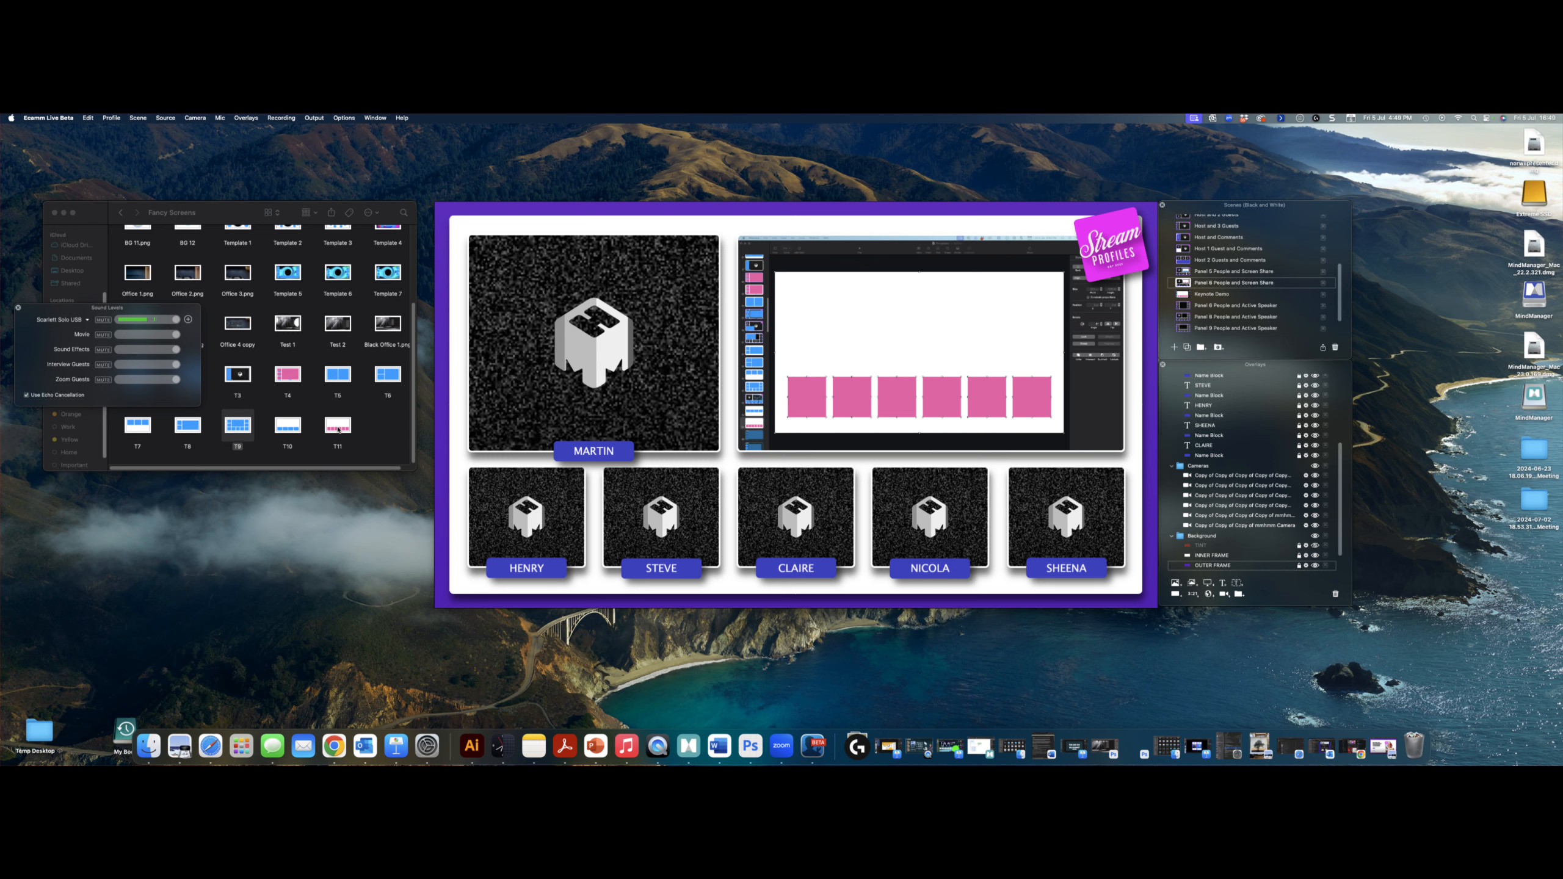
- In Ecamm Live, duplicate the Panel 6 People and Screen Share scene and rename the copy Panel 7 People and Screen Share
left_click(339, 429)
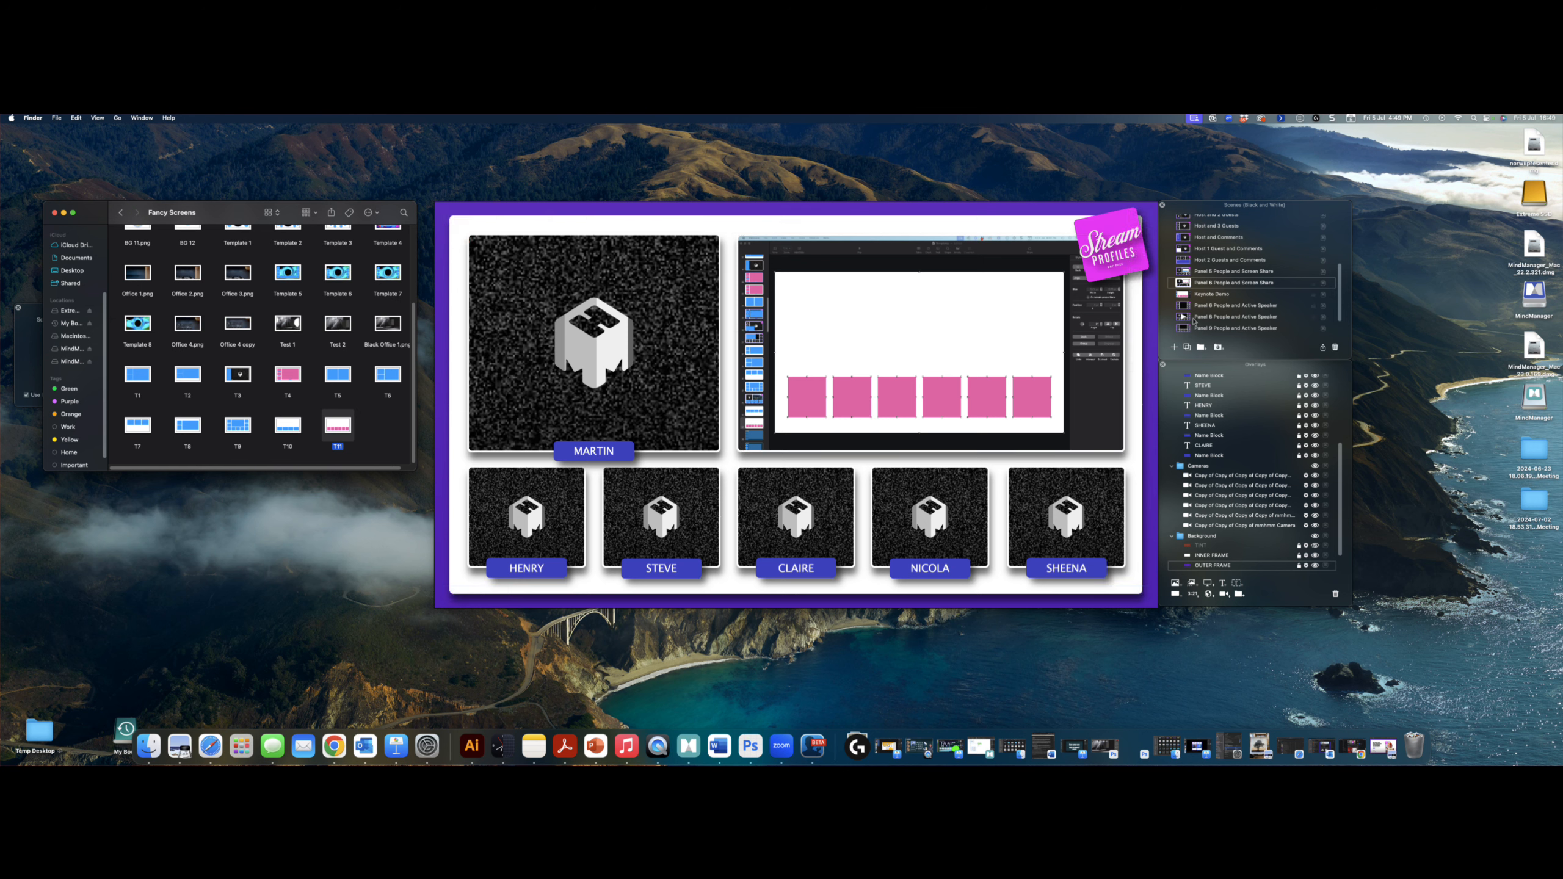
left_click(1188, 348)
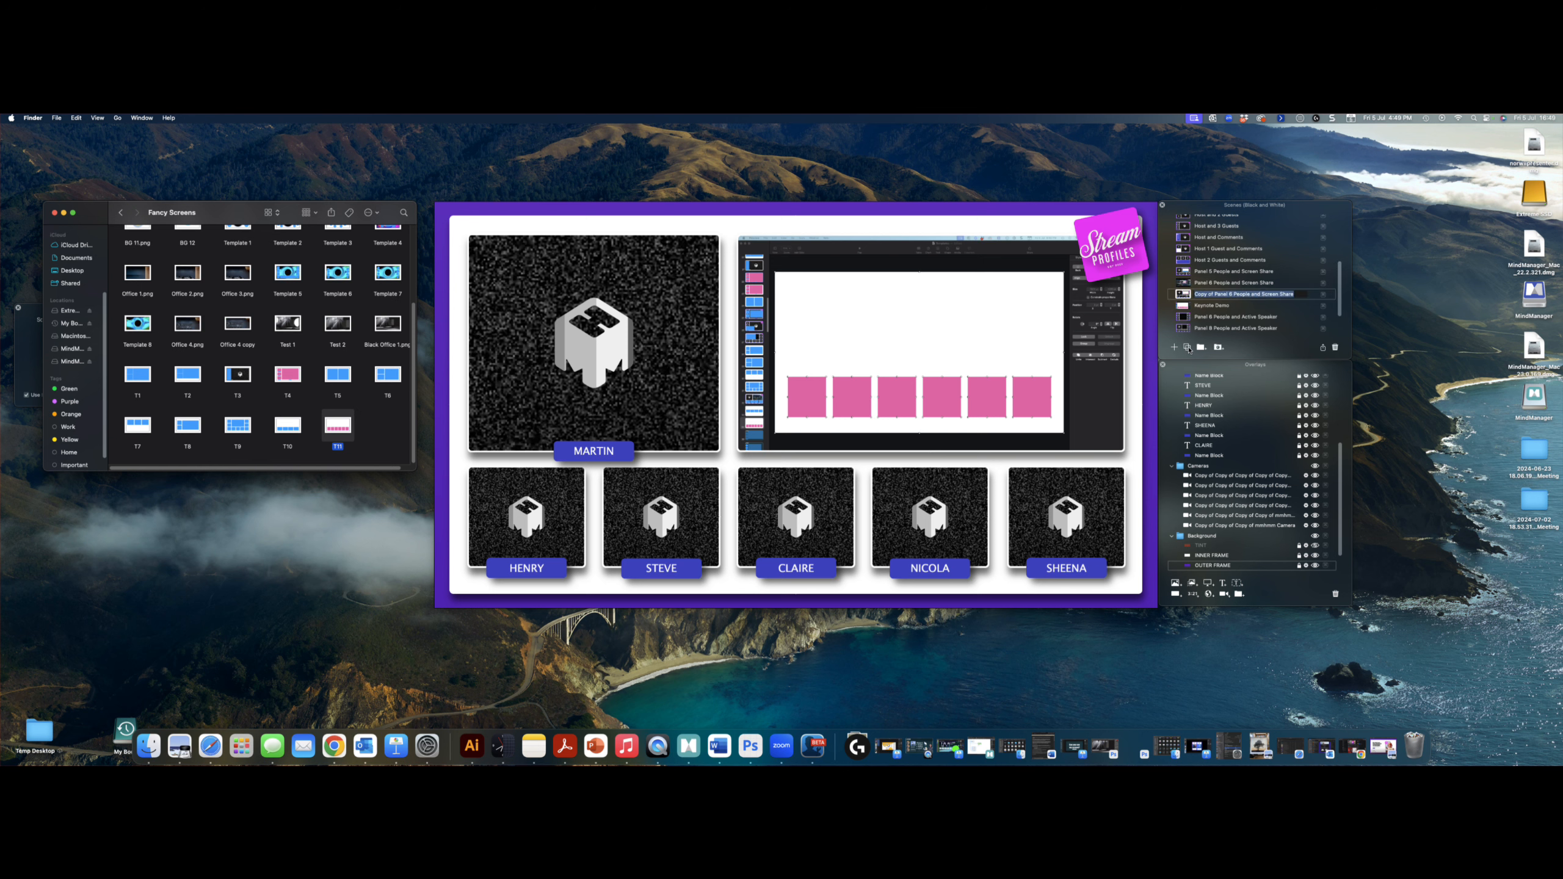
key("Return")
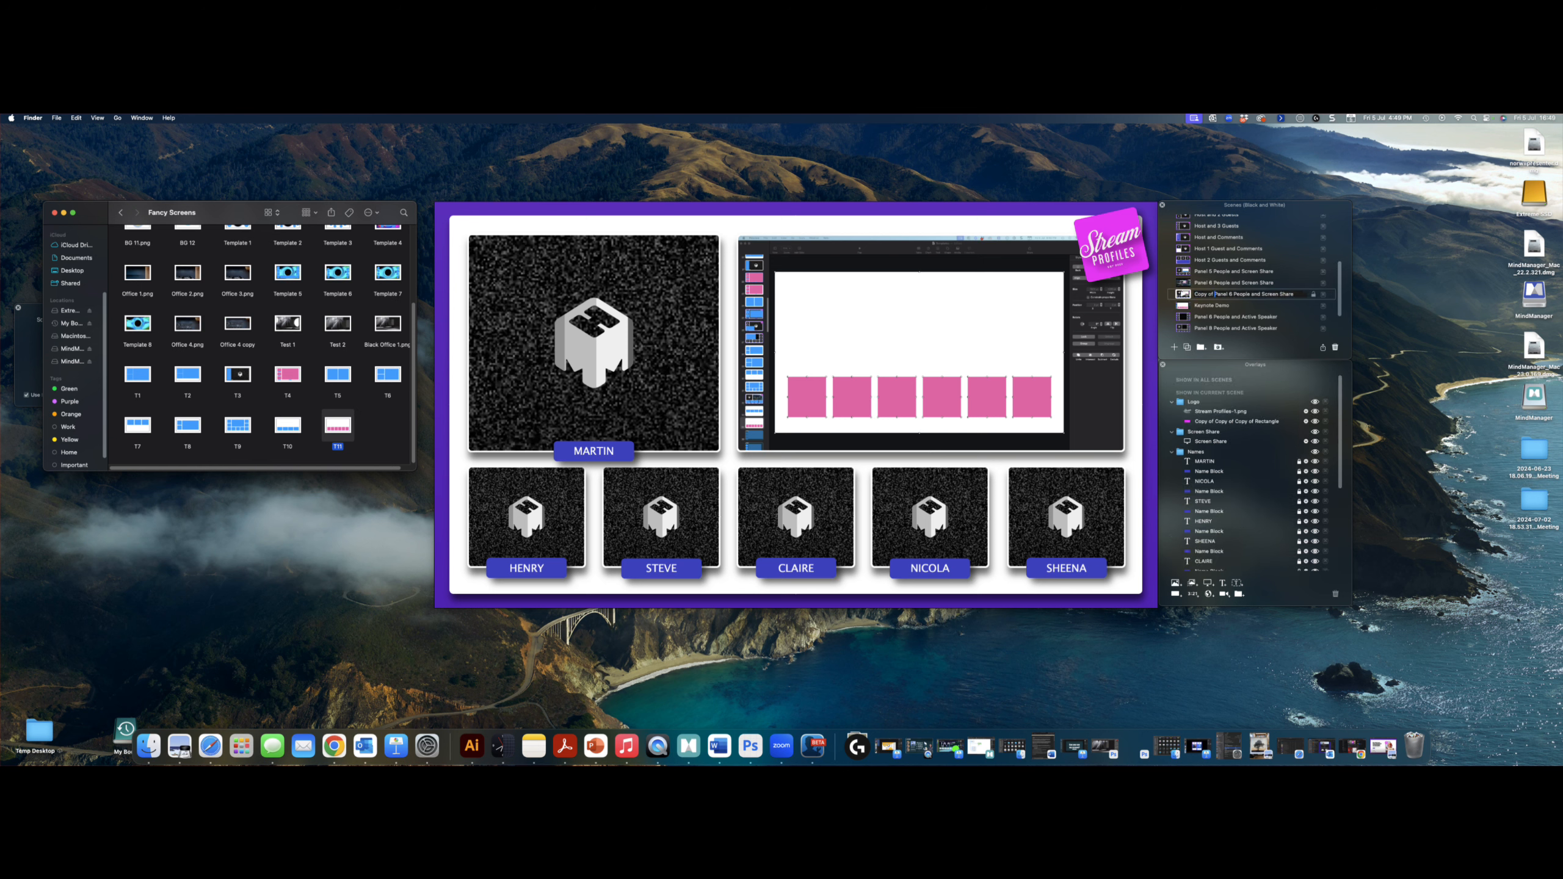
key("BackSpace")
key("BackSpace")
key("BackSpace")
key("BackSpace")
key("BackSpace")
key("BackSpace")
key("BackSpace")
key("BackSpace")
double_click(1212, 294)
type("7")
- Add T11.png from the Fancy Screens folder to the Panel 7 scene as an overlay and close the folder window
left_click_drag(338, 428, 807, 444)
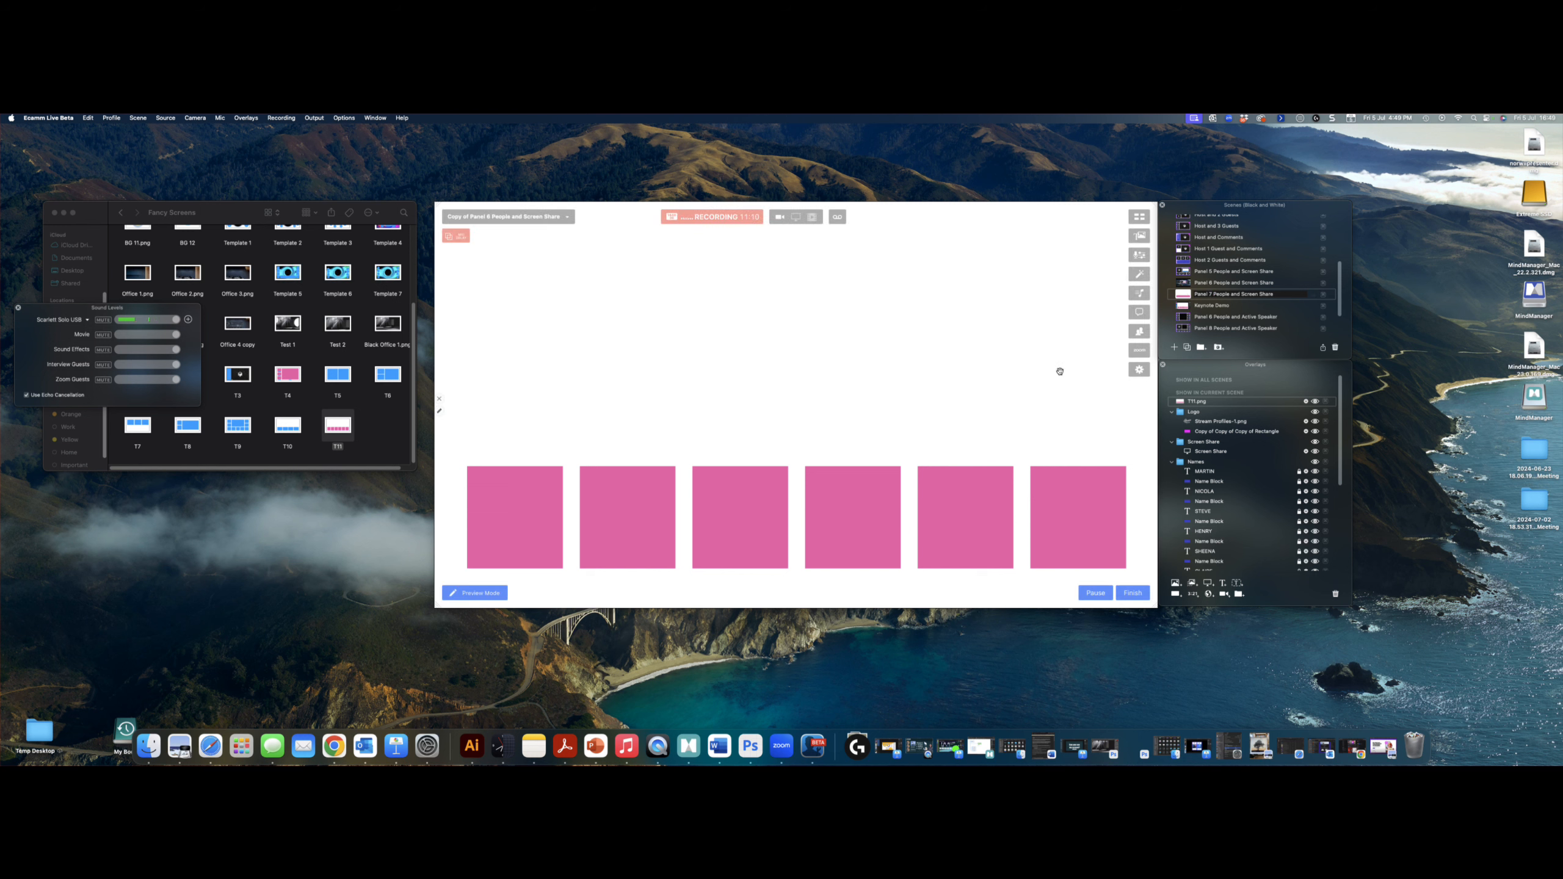
left_click(53, 213)
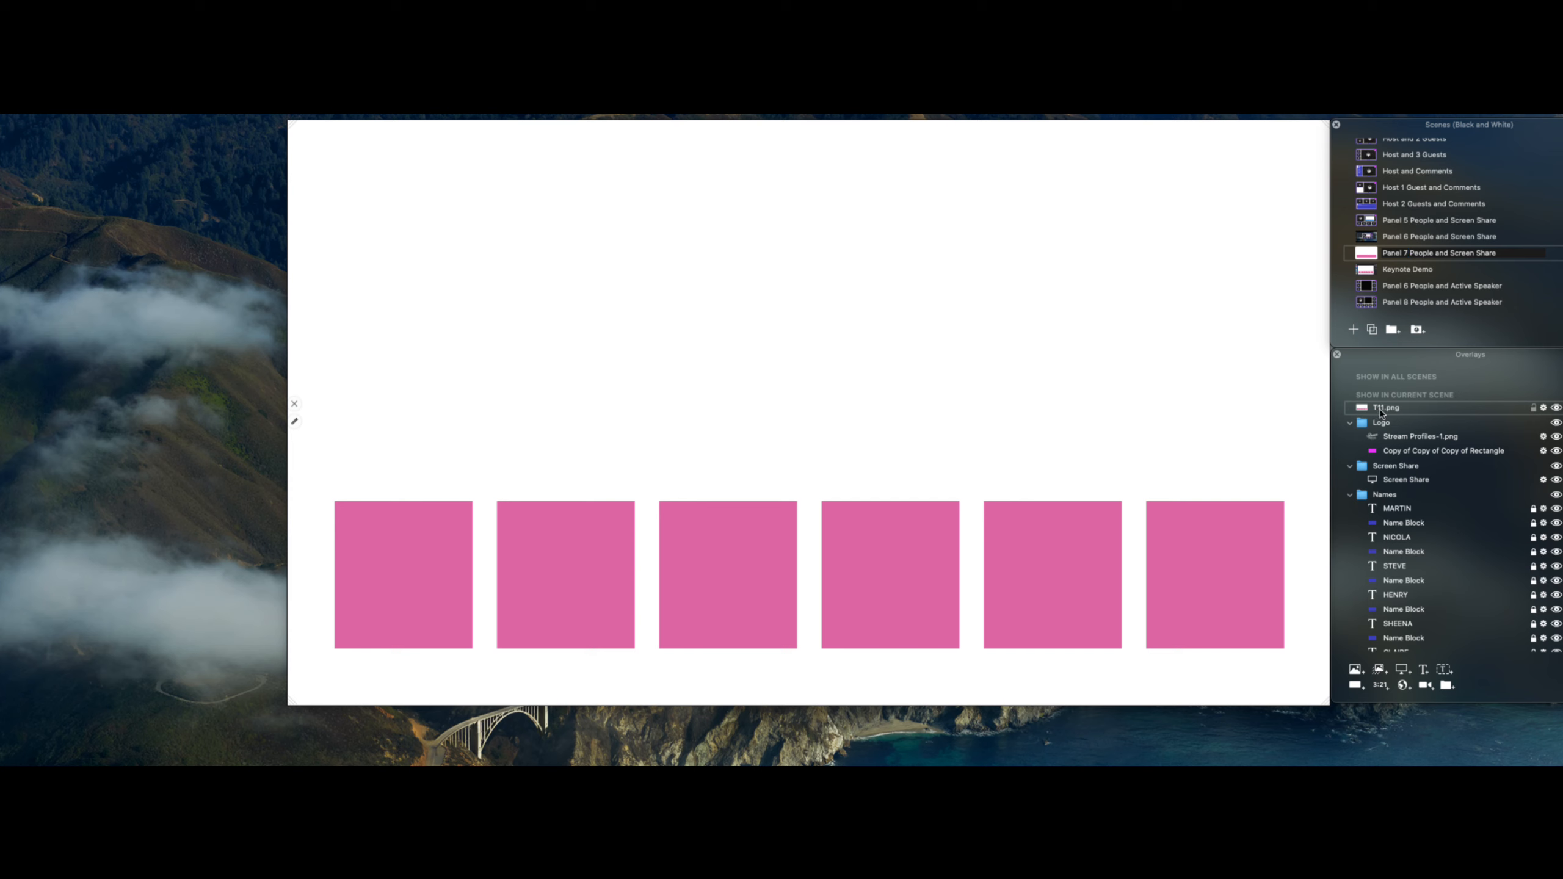
- Lower the T11.png overlay's opacity to about half so the scene shows through, and lock the overlay
left_click(1544, 409)
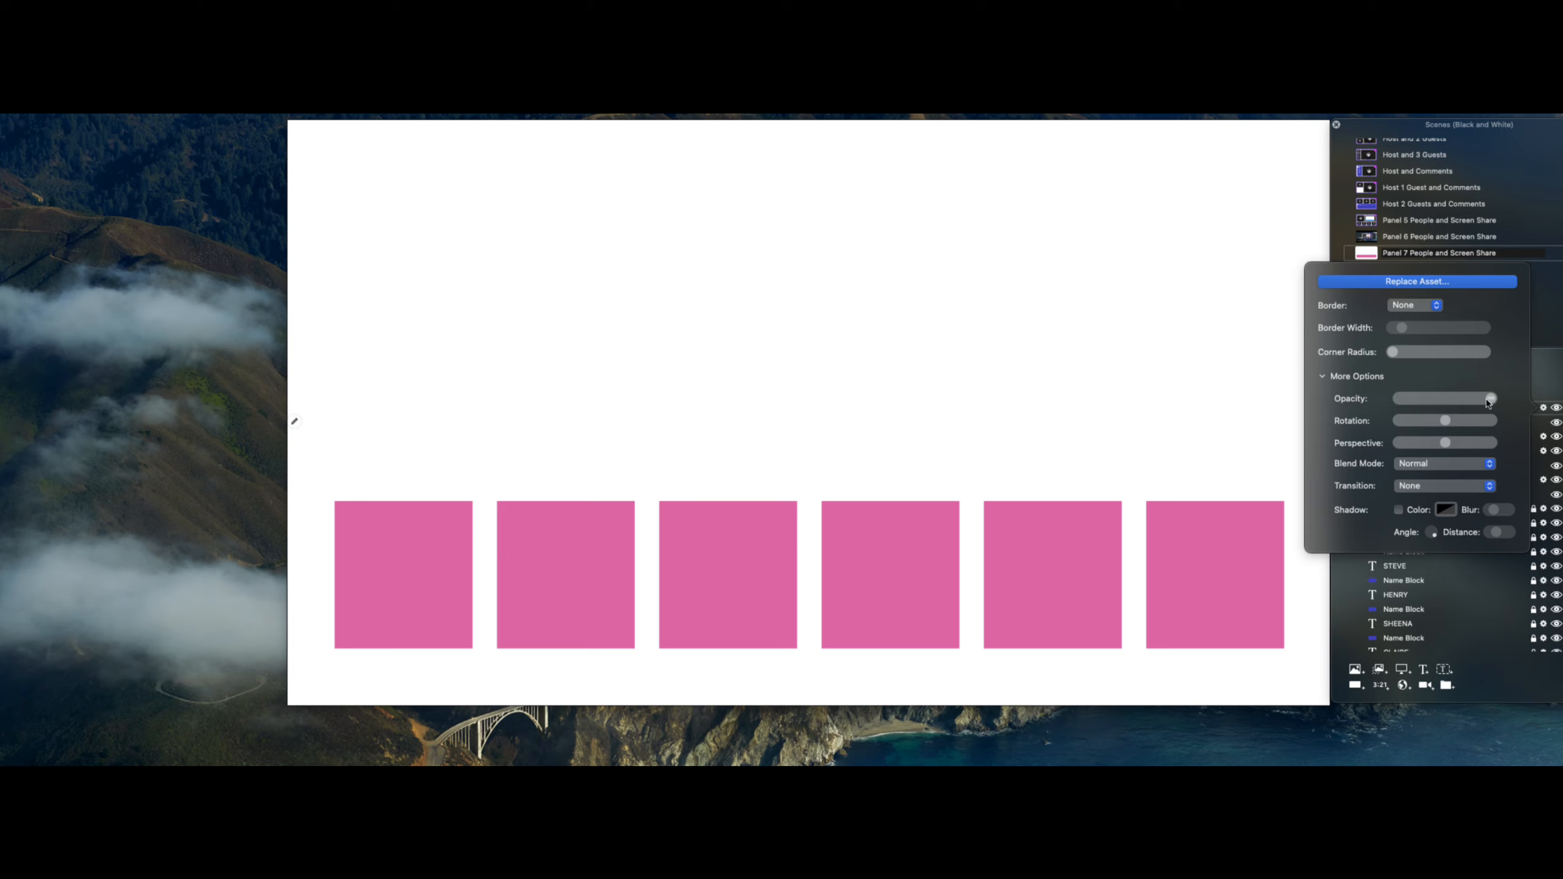
left_click_drag(1491, 399, 1441, 404)
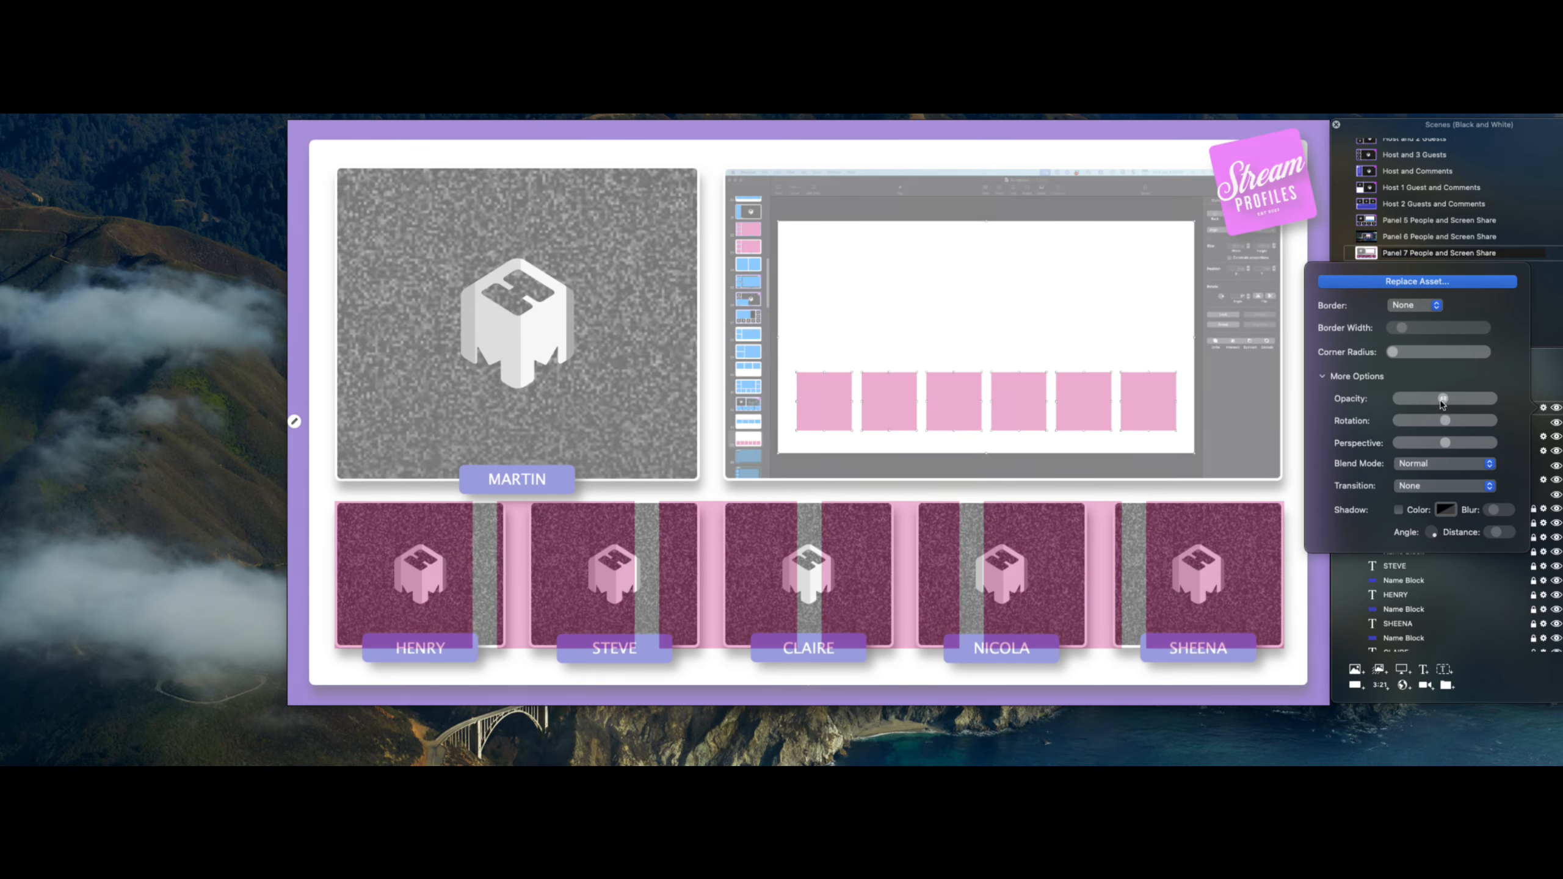
left_click_drag(1442, 403, 1444, 405)
left_click(1541, 394)
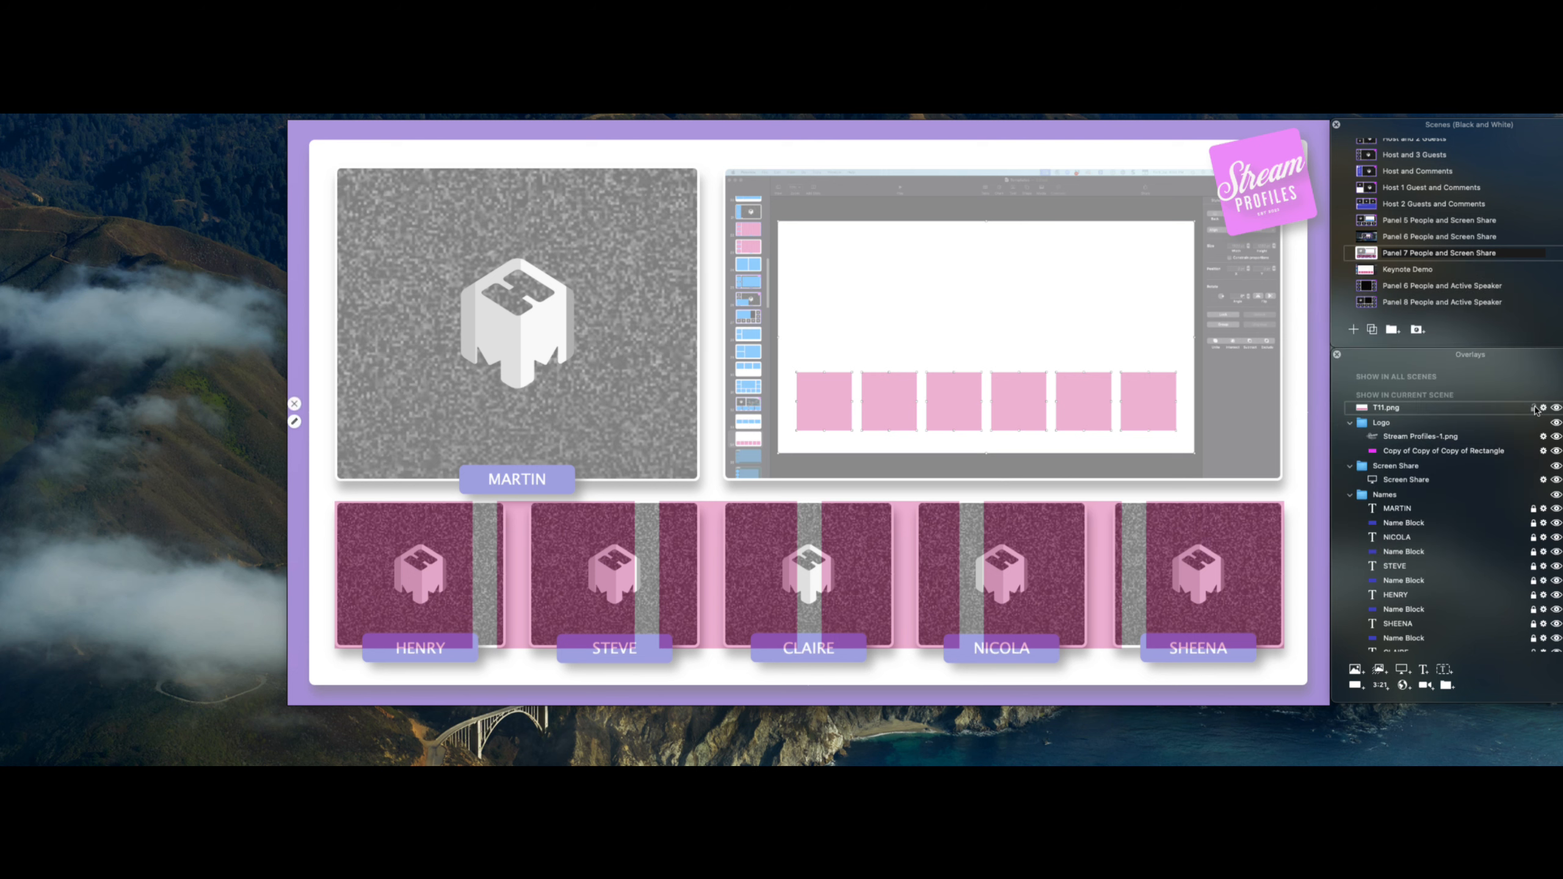
left_click(1534, 410)
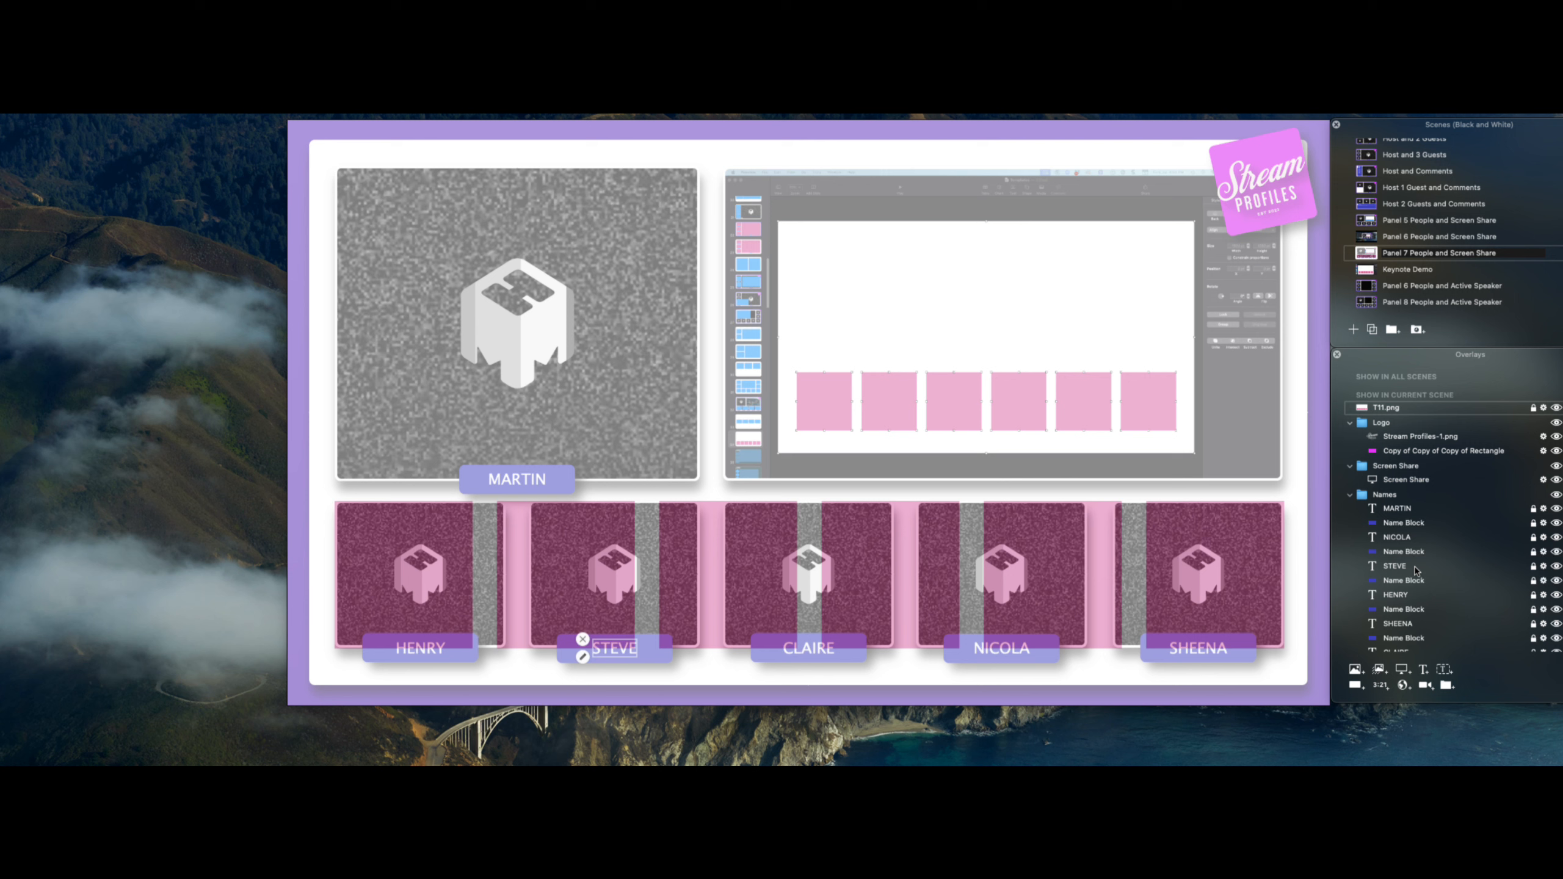
- Narrow the first bottom-row camera overlay from its outer right edge to match the first pink panel
scroll(1415, 570, "down", 3)
scroll(1412, 560, "down", 2)
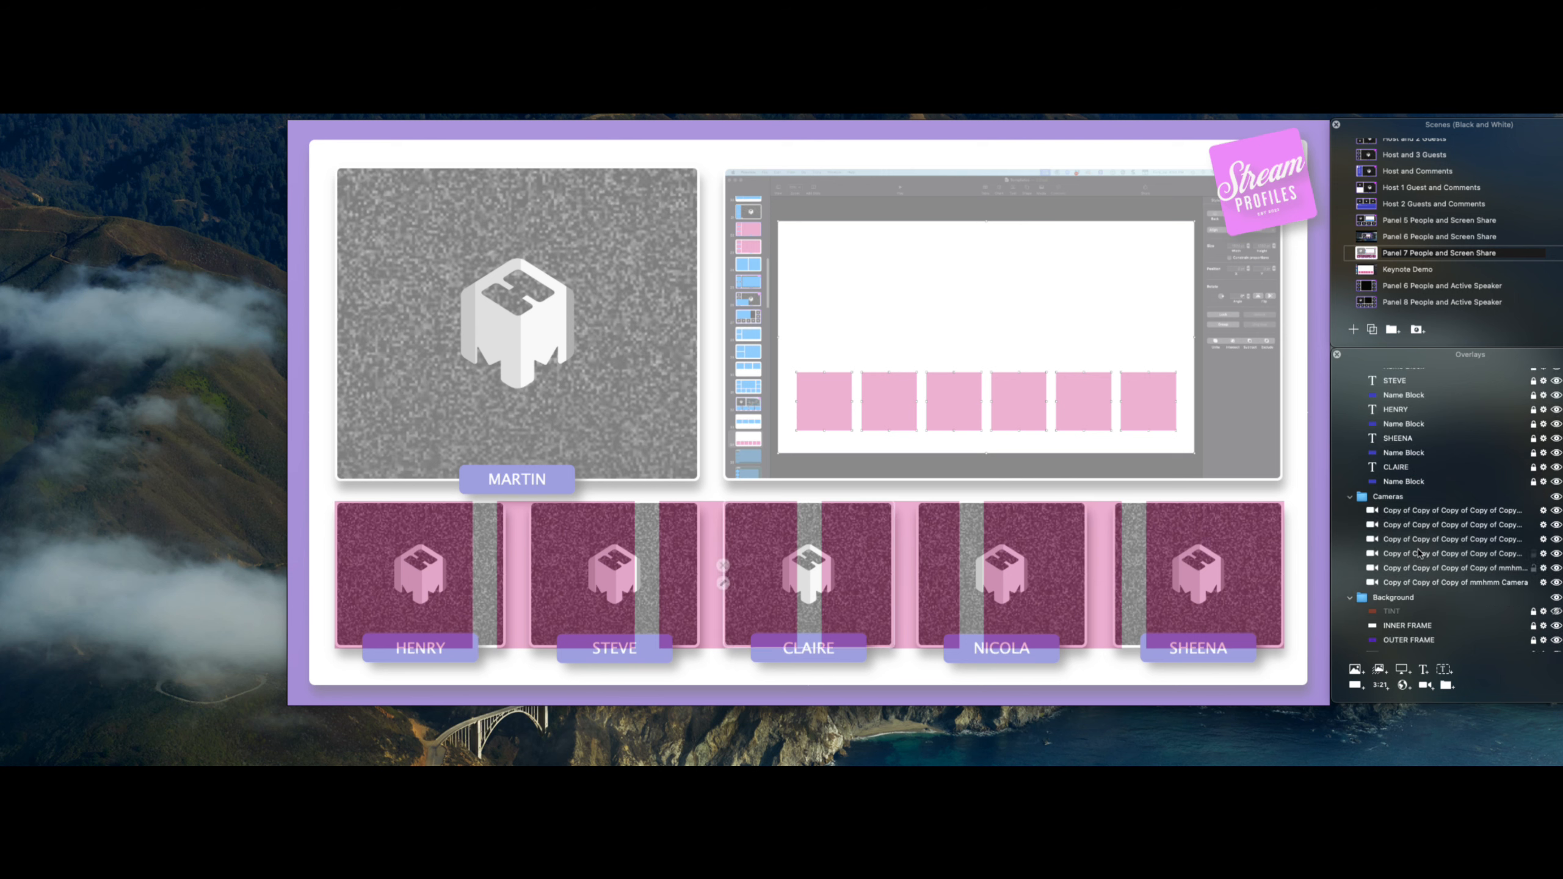
left_click(1395, 516)
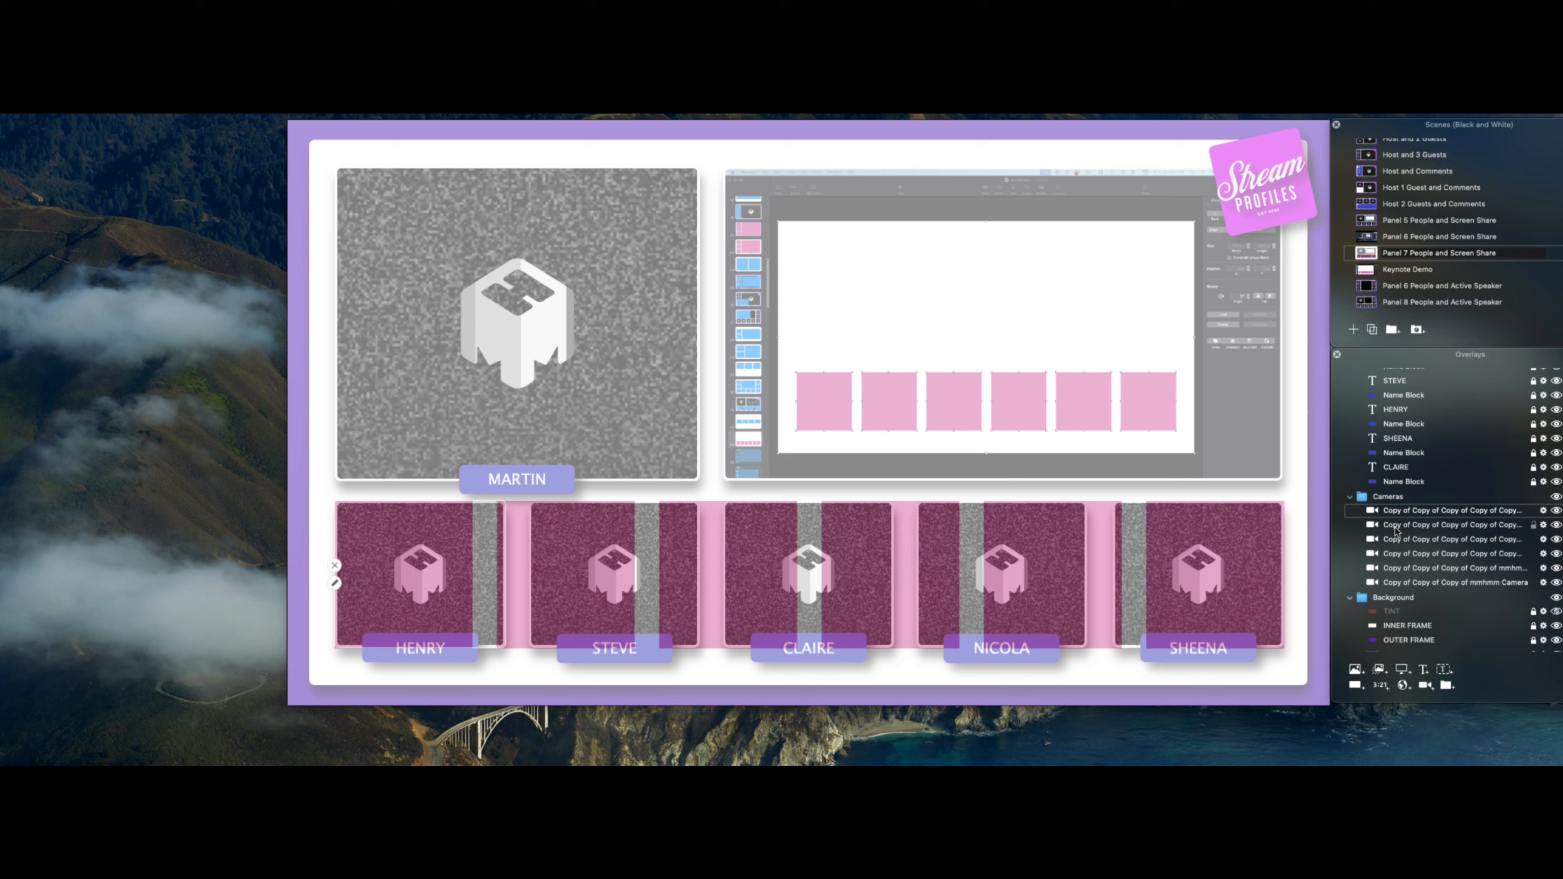
left_click(1397, 531)
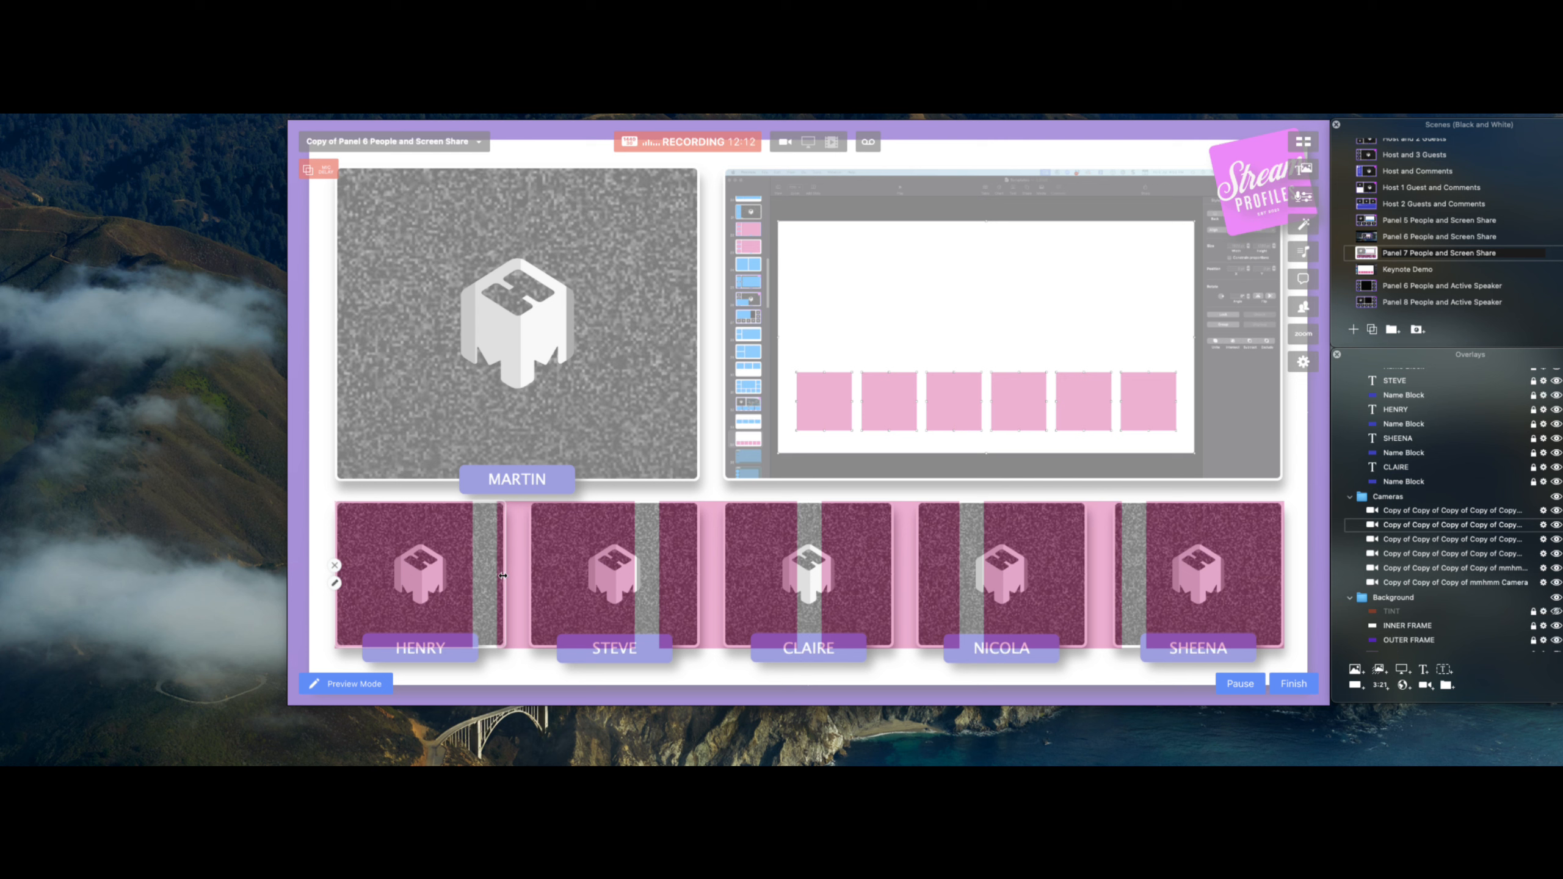
left_click_drag(504, 575, 472, 573)
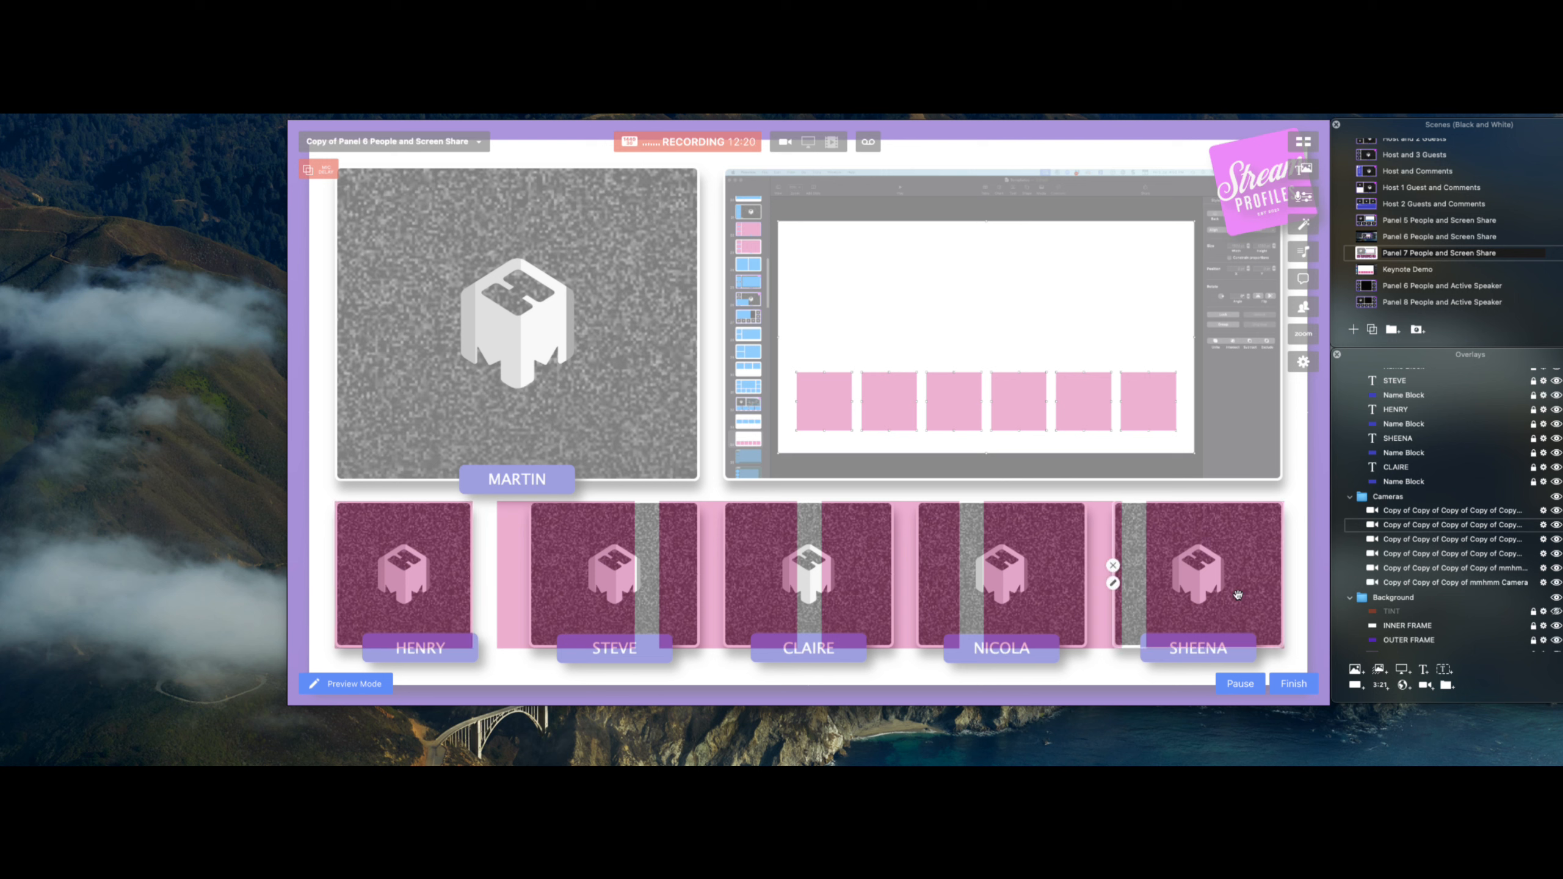
- Delete the remaining four bottom-row camera overlays from the Cameras group, keeping the main and resized cameras
left_click(1387, 540)
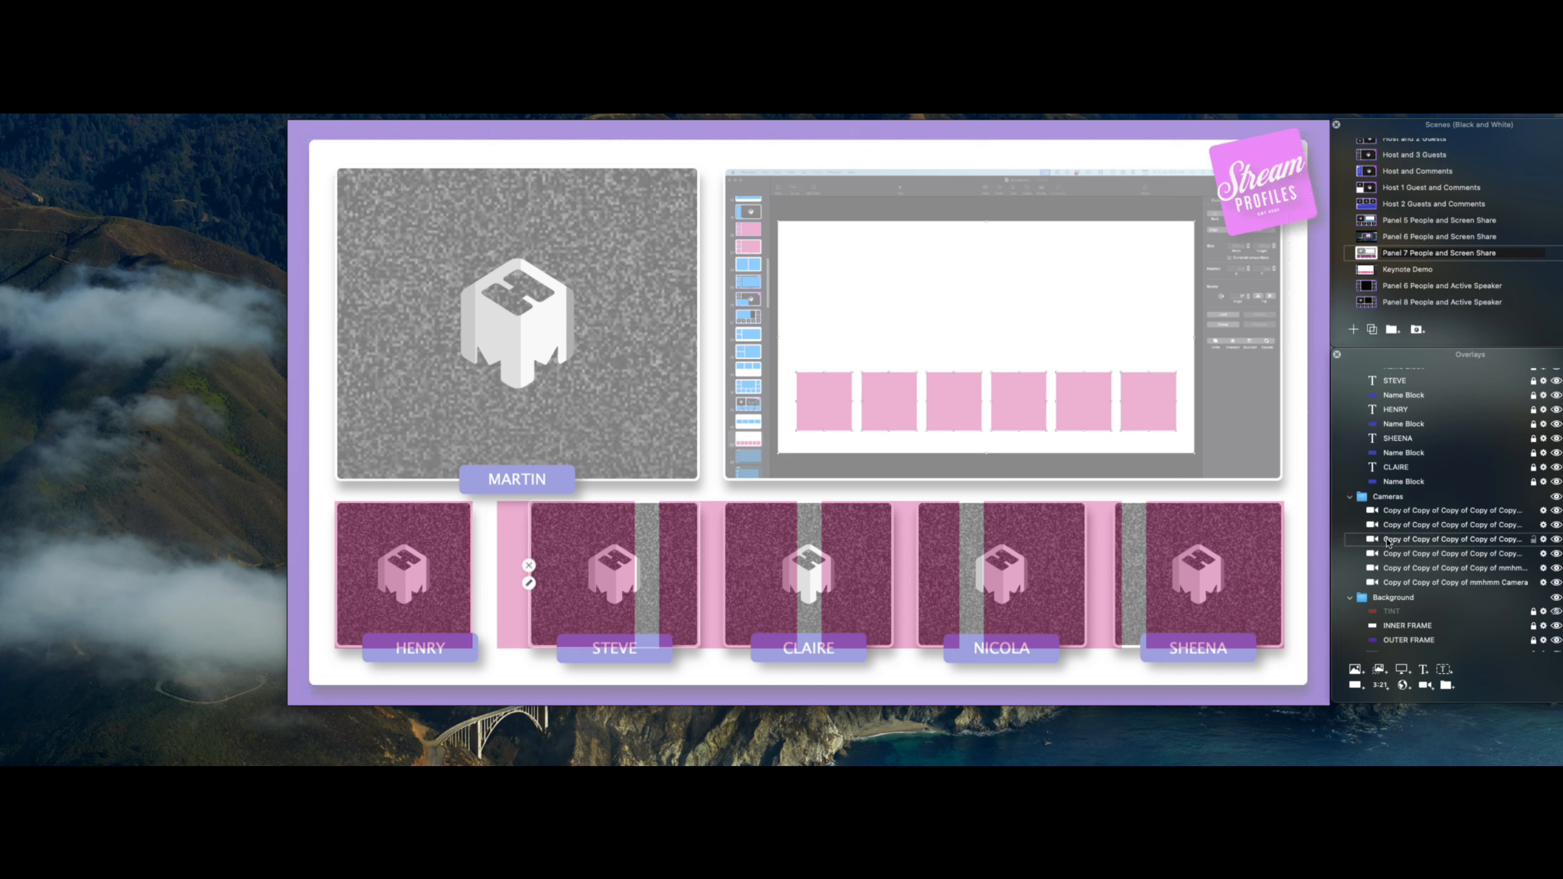
left_click(1394, 584, "shift")
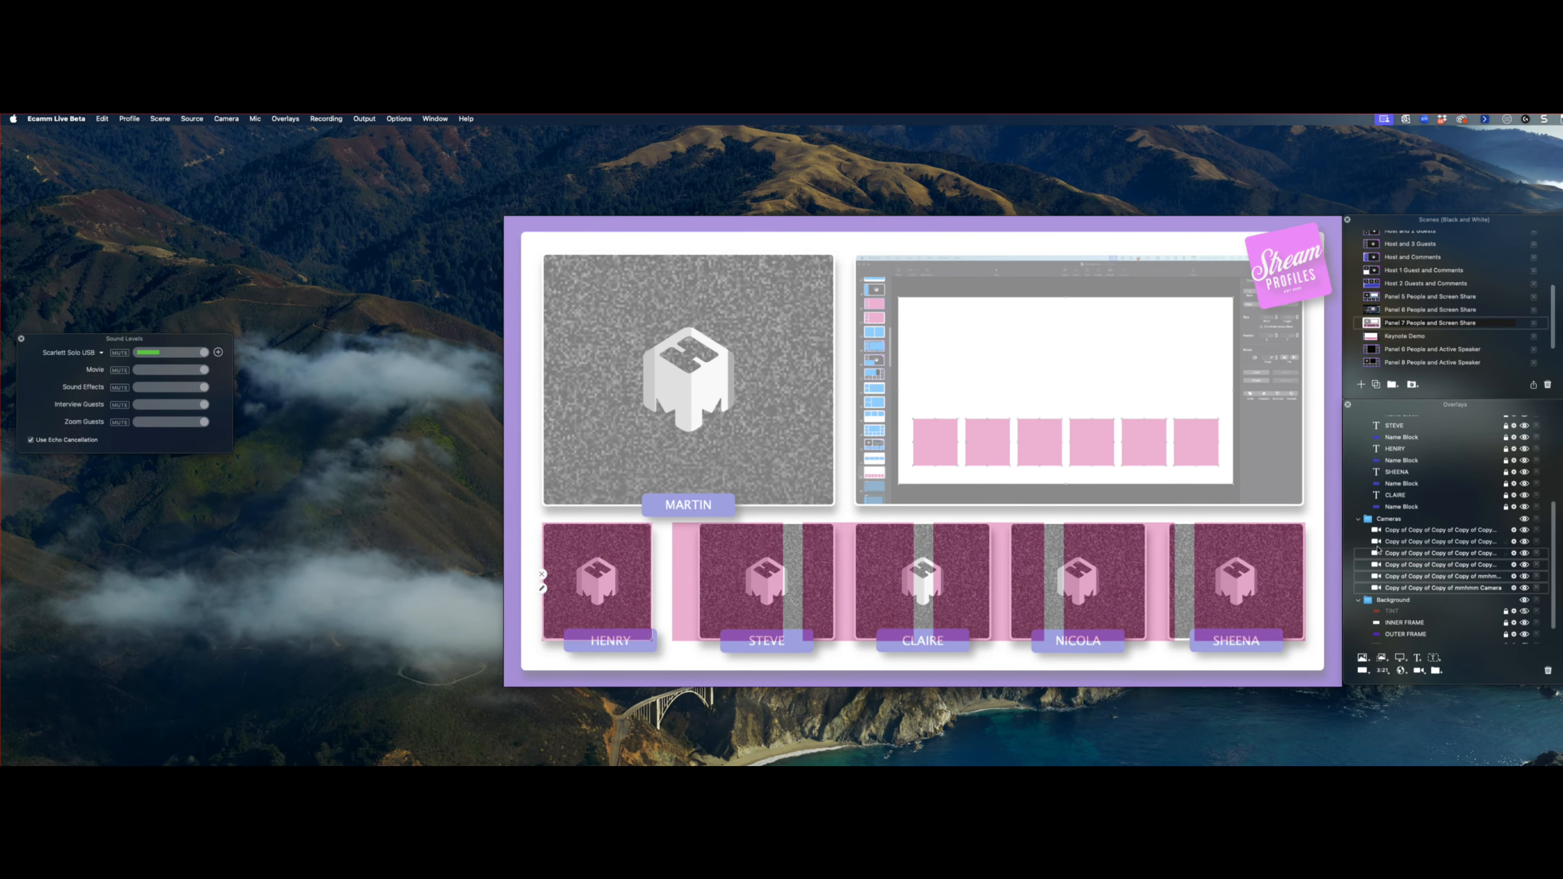
left_click_drag(1390, 554, 1549, 670)
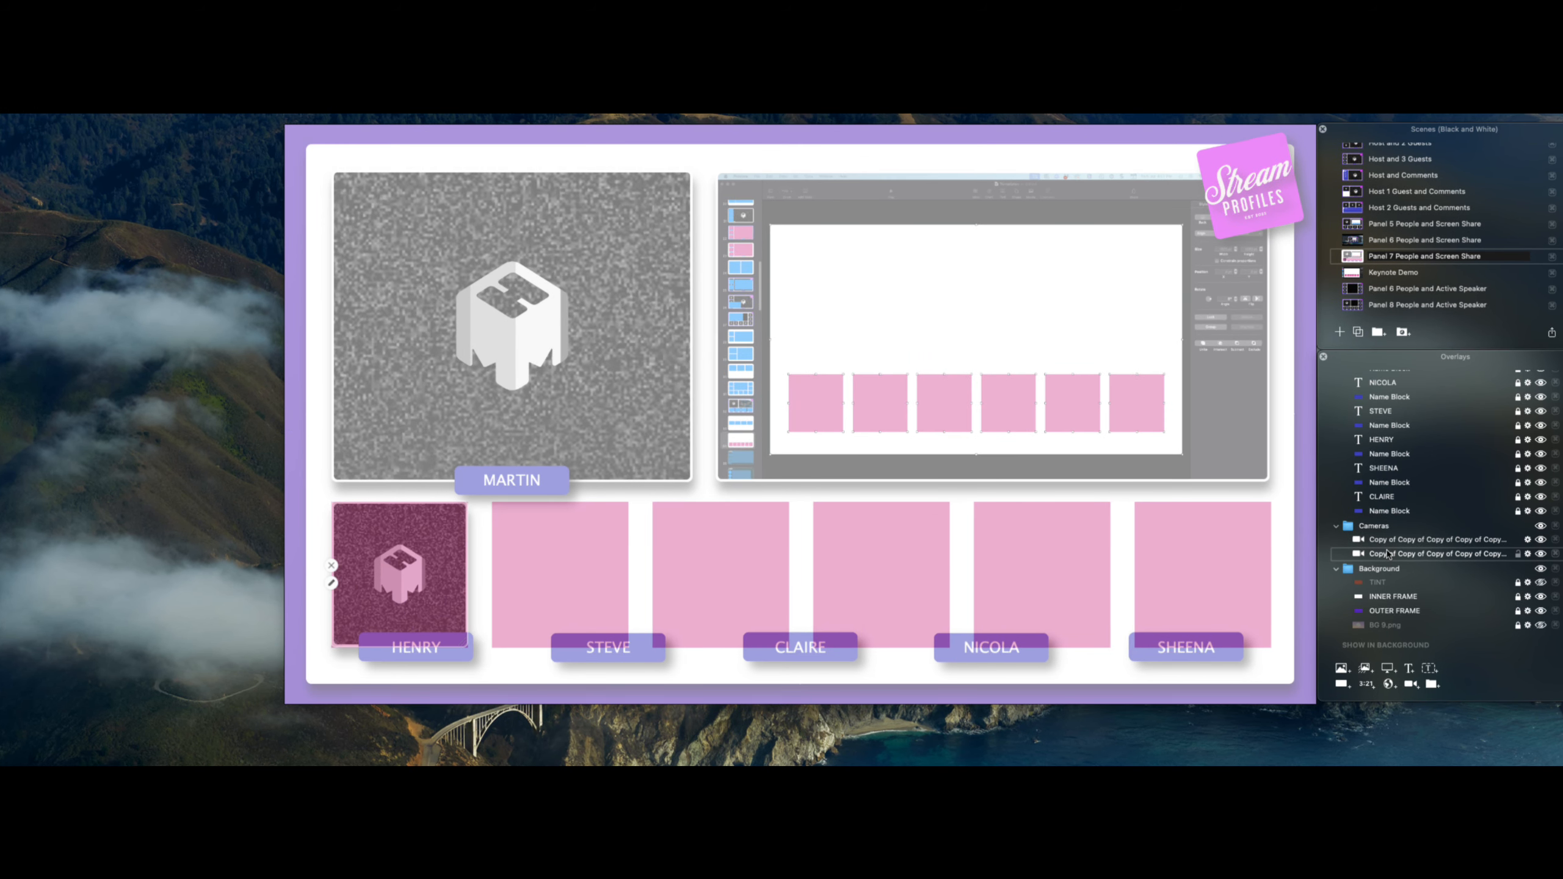
- Duplicate the resized camera overlay twice and place the copies over the second and third pink panels
right_click(419, 527)
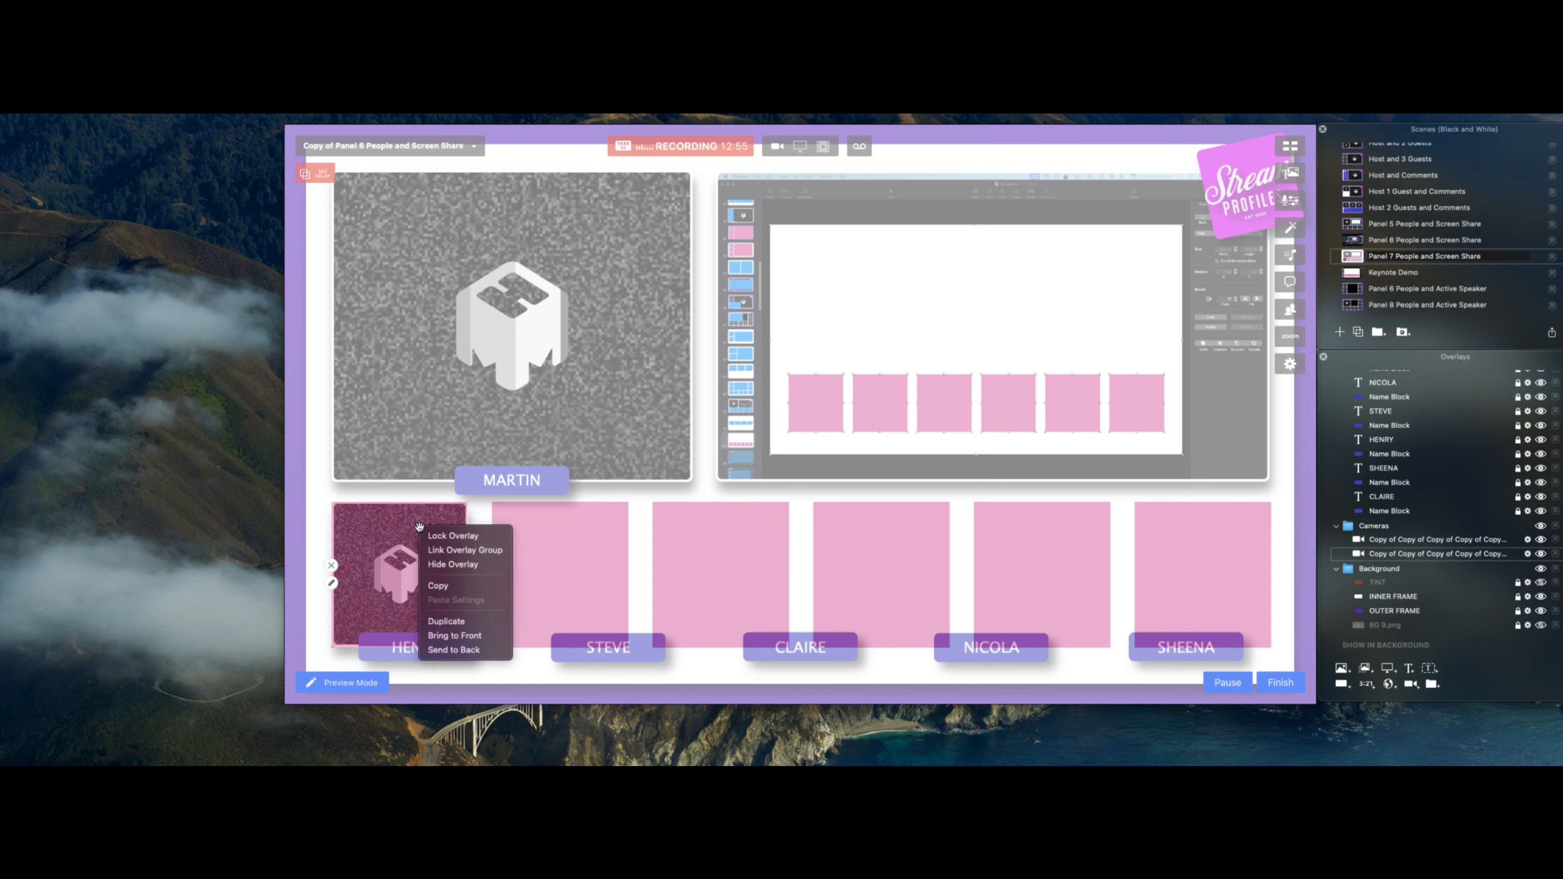
left_click(456, 621)
left_click_drag(411, 548, 566, 547)
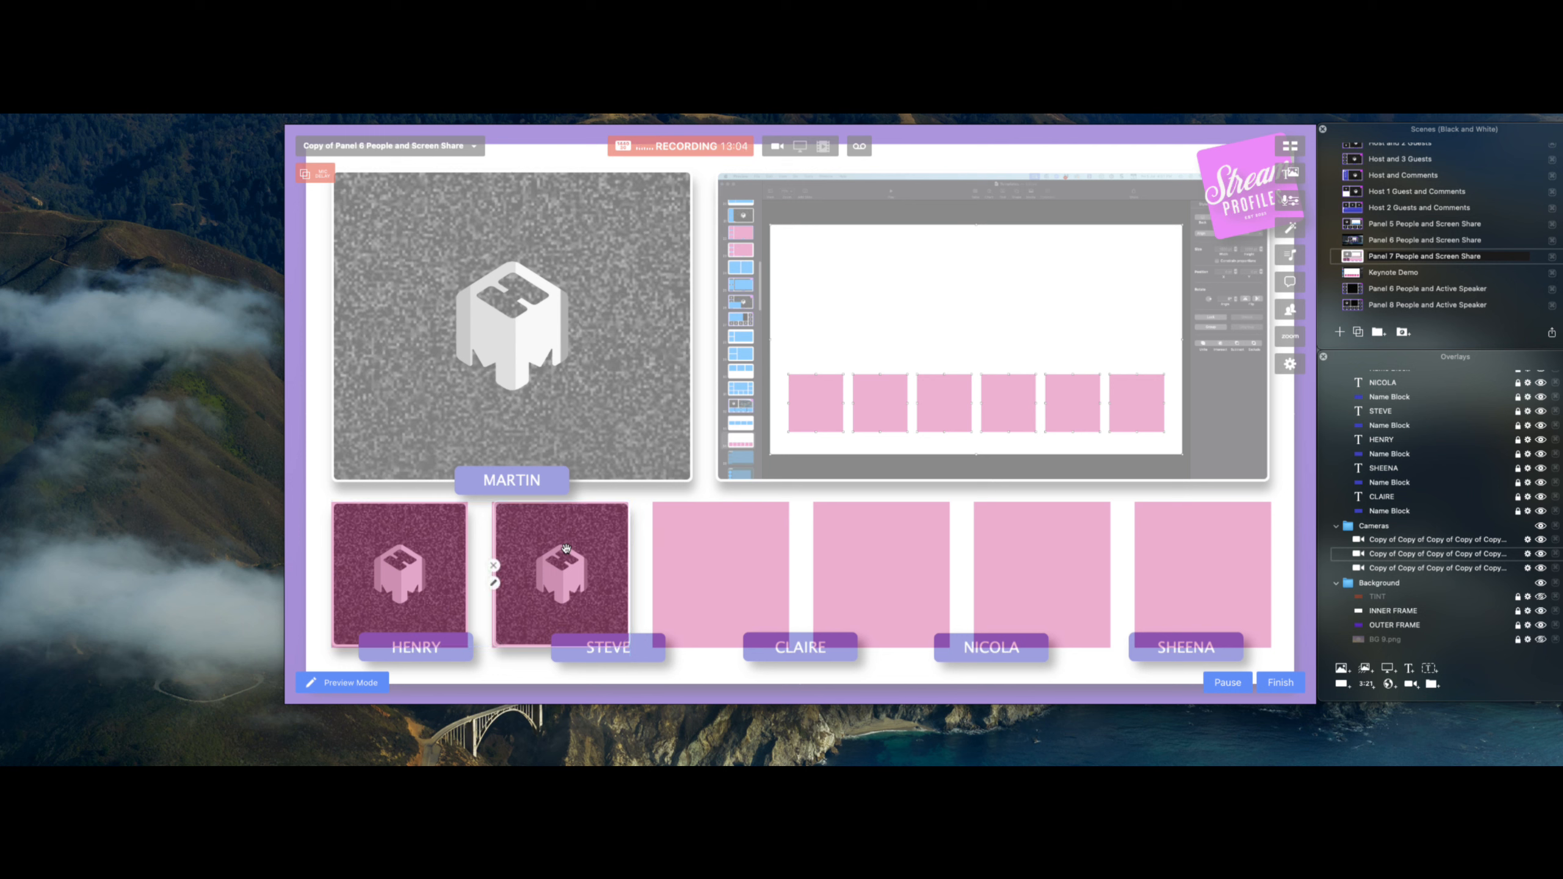
right_click(566, 547)
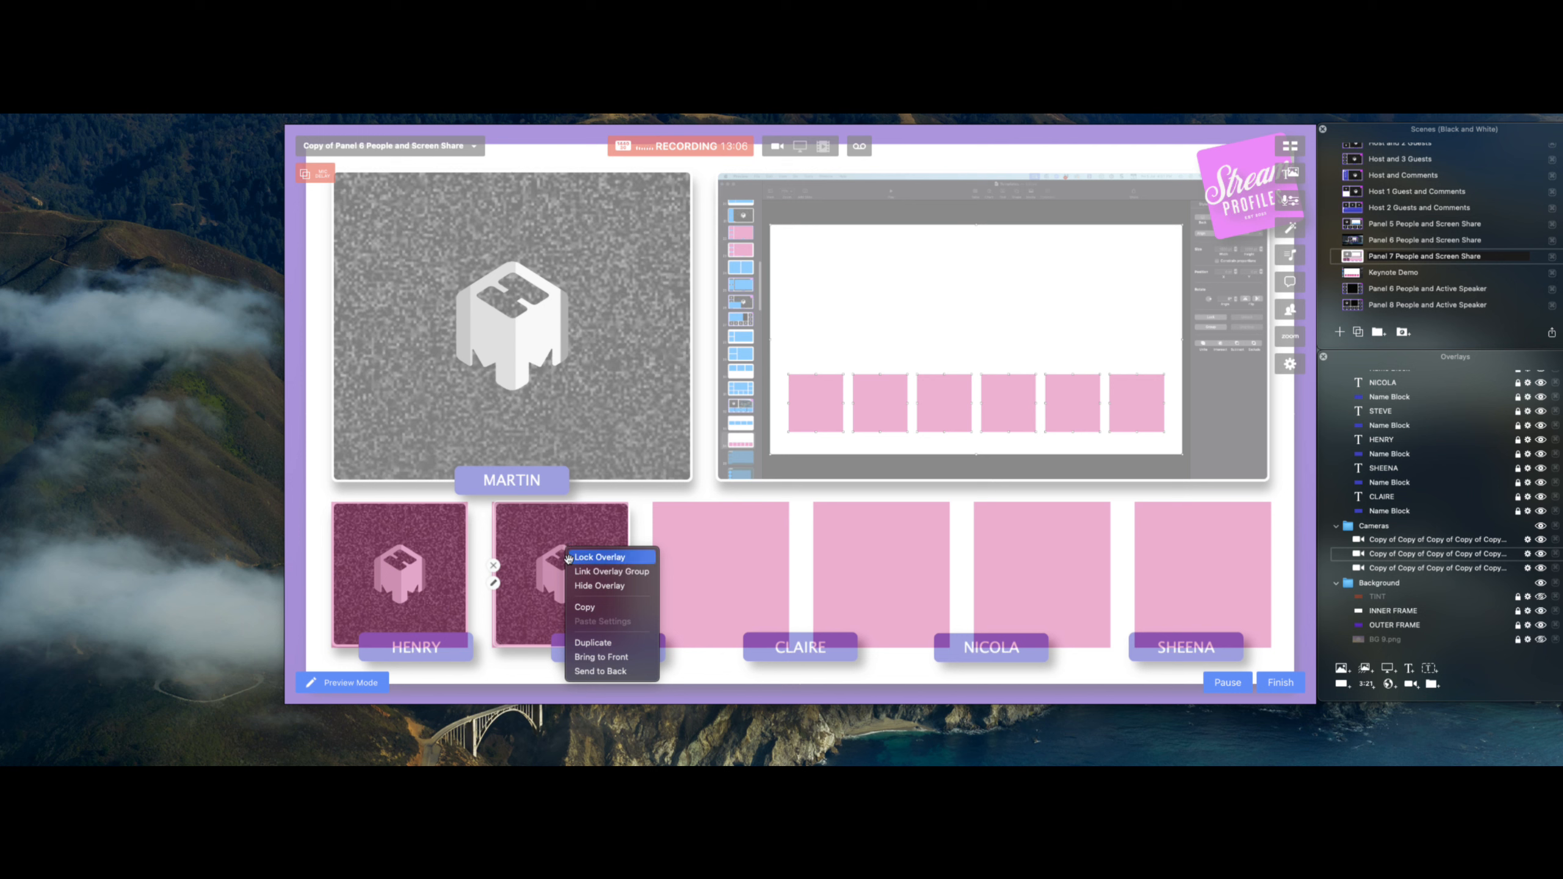
left_click(598, 642)
left_click_drag(581, 577, 720, 558)
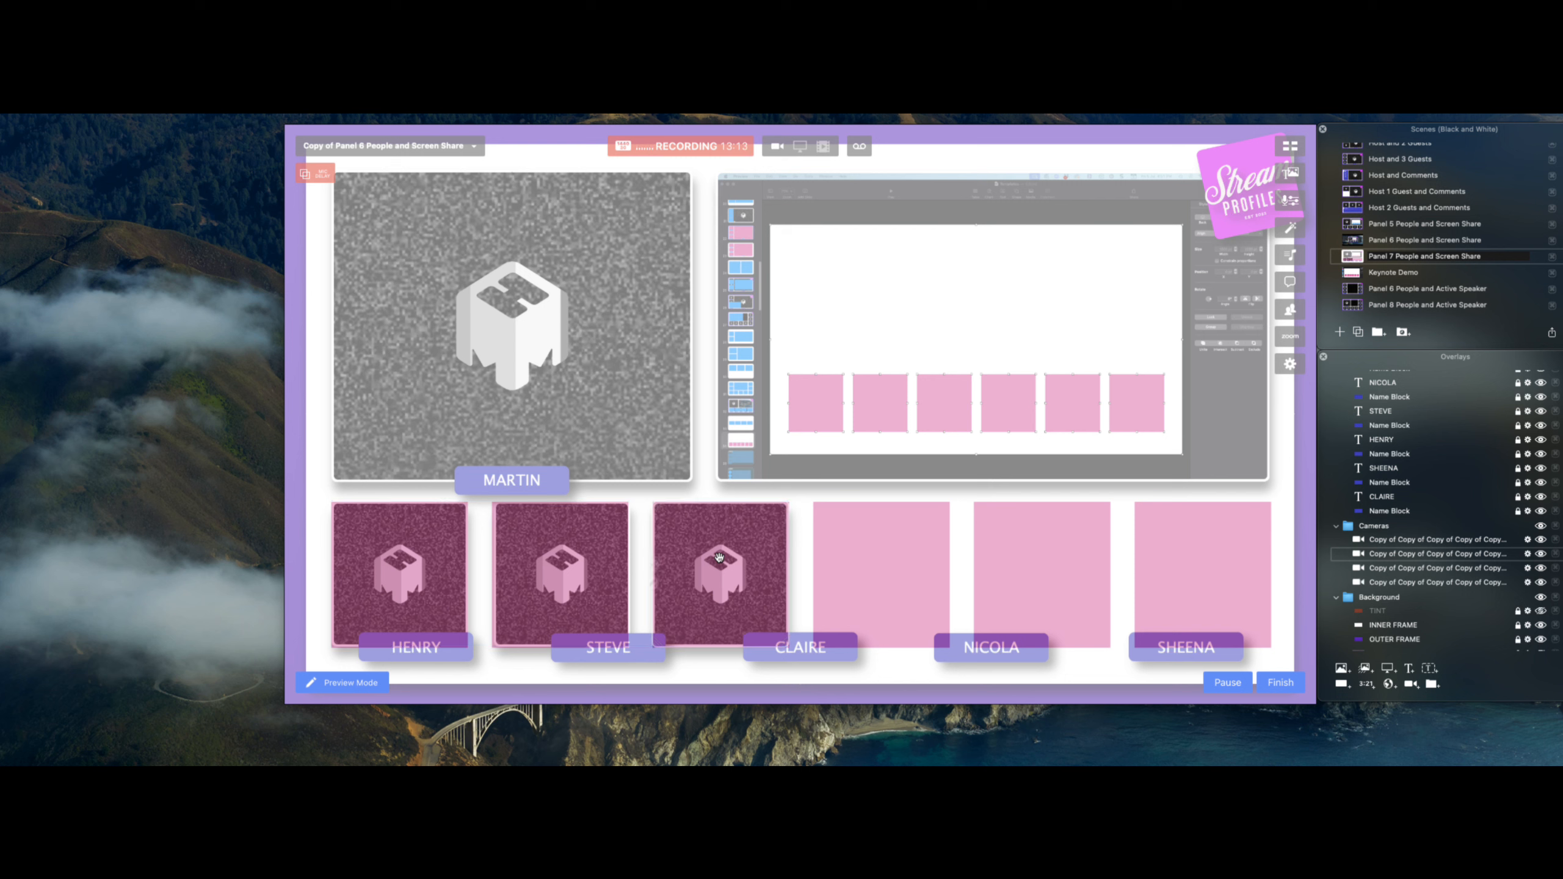
- Nudge the second bottom-row camera horizontally to line it up with its pink panel
left_click(608, 537)
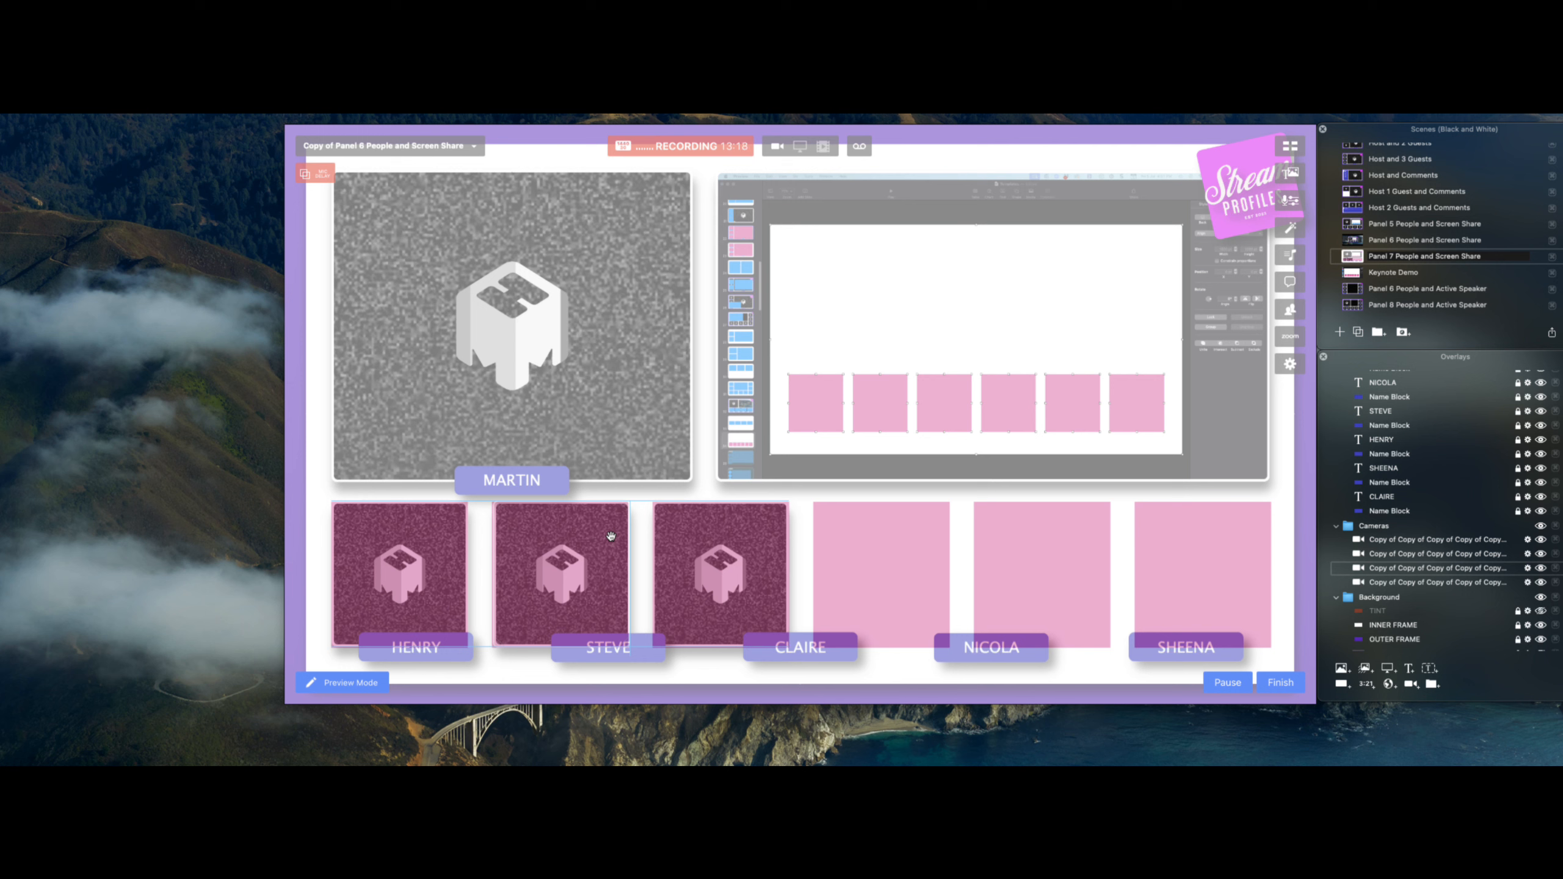
key("Right")
key("Right")
key("Right")
key("Left")
key("Left")
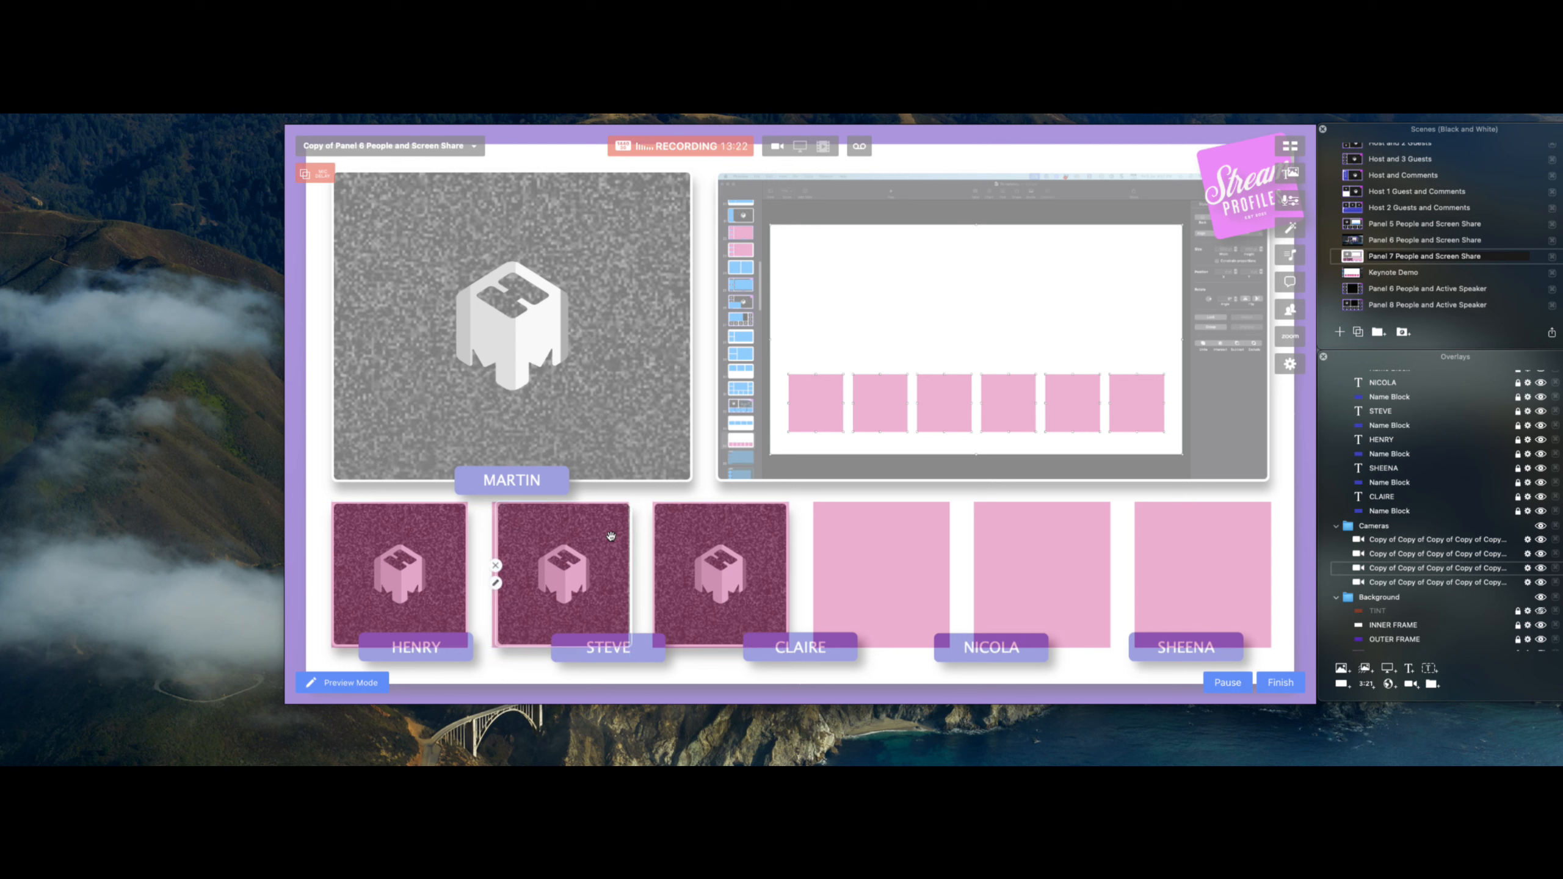
key("Left")
key("Left")
key("Left")
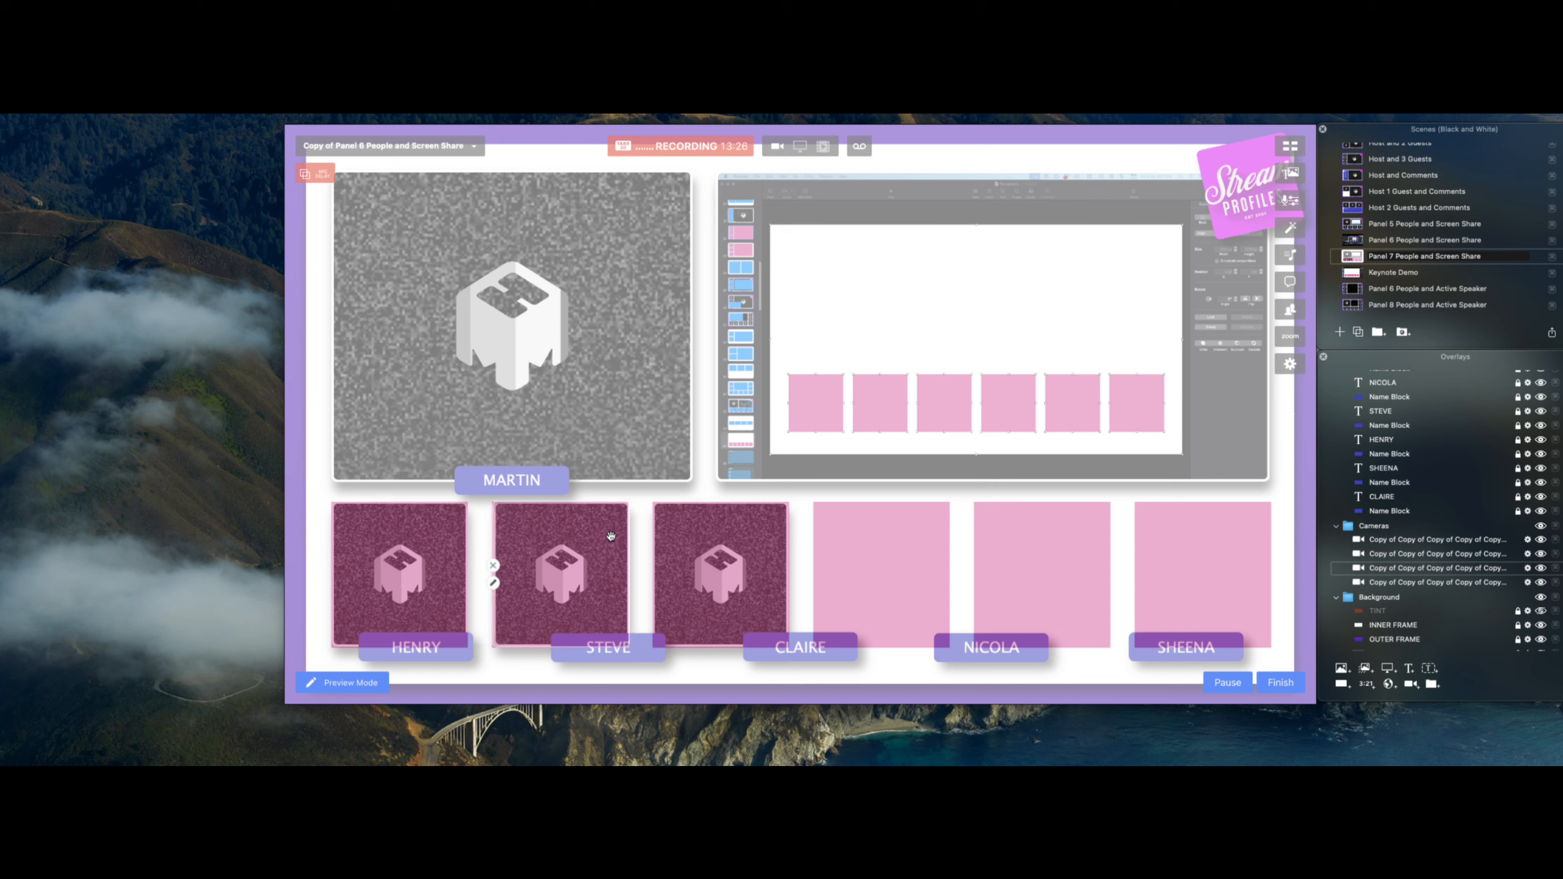
- Duplicate the camera overlay twice more and place the copies over the fourth and fifth pink panels
right_click(732, 542)
left_click(763, 637)
left_click_drag(715, 553, 881, 553)
right_click(877, 547)
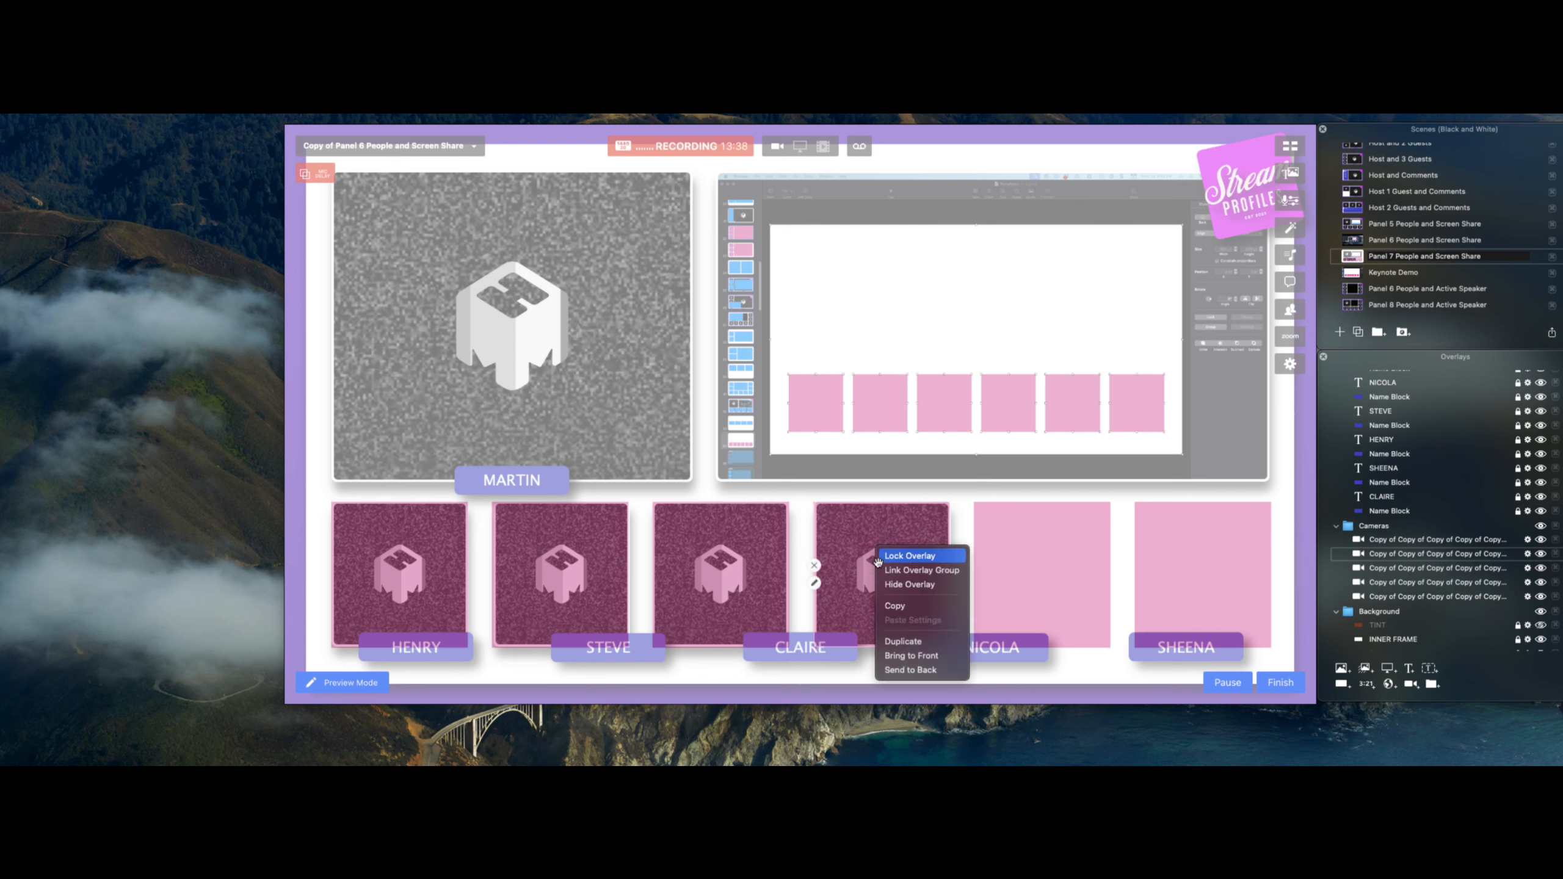
left_click(905, 642)
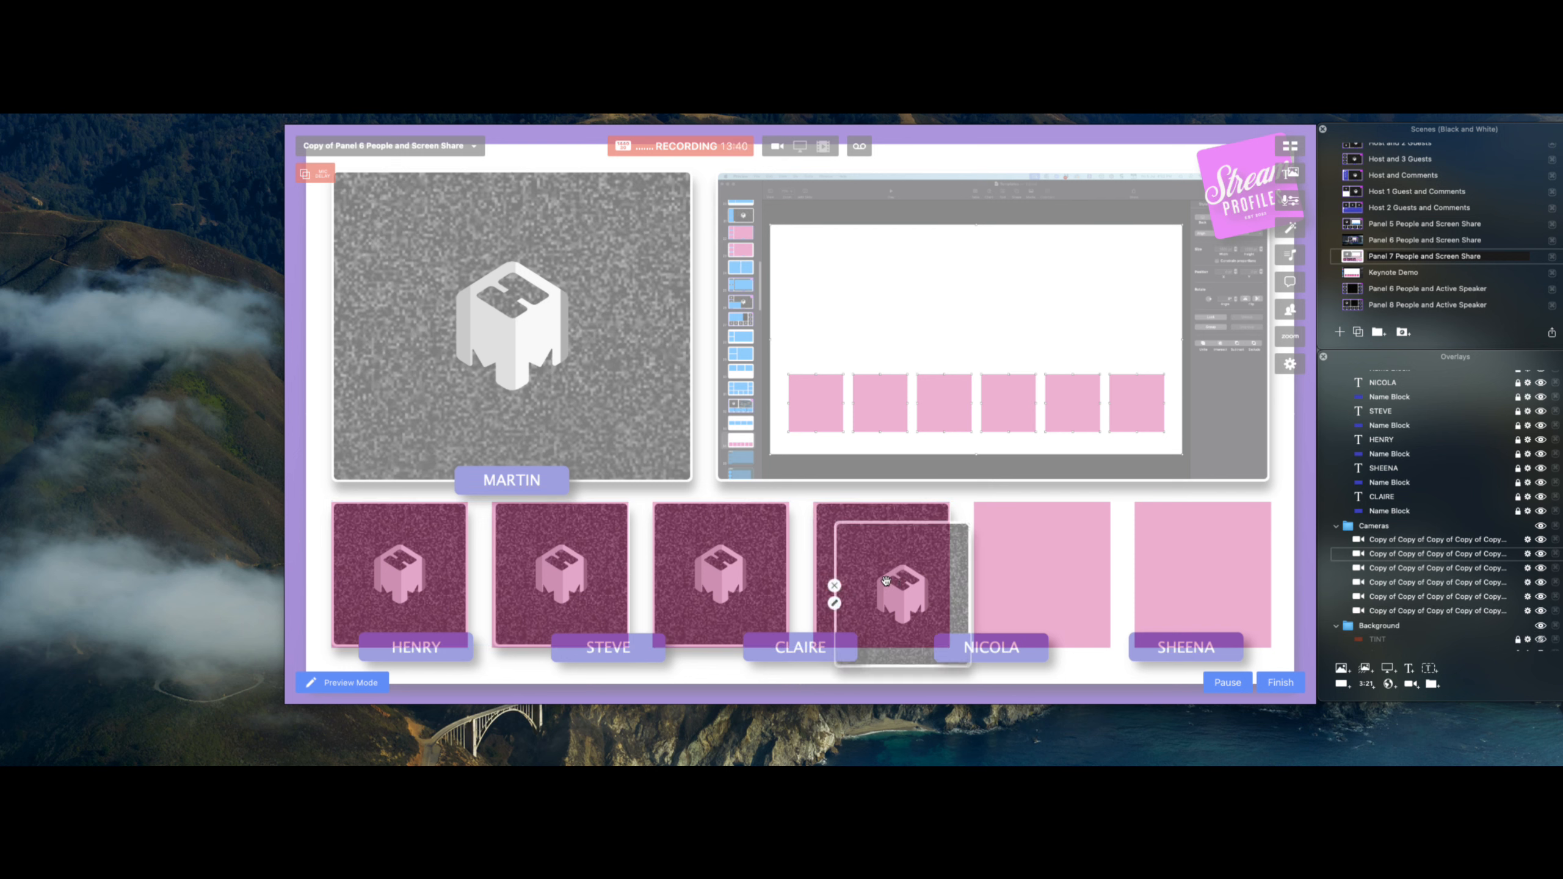
left_click_drag(886, 579, 1025, 559)
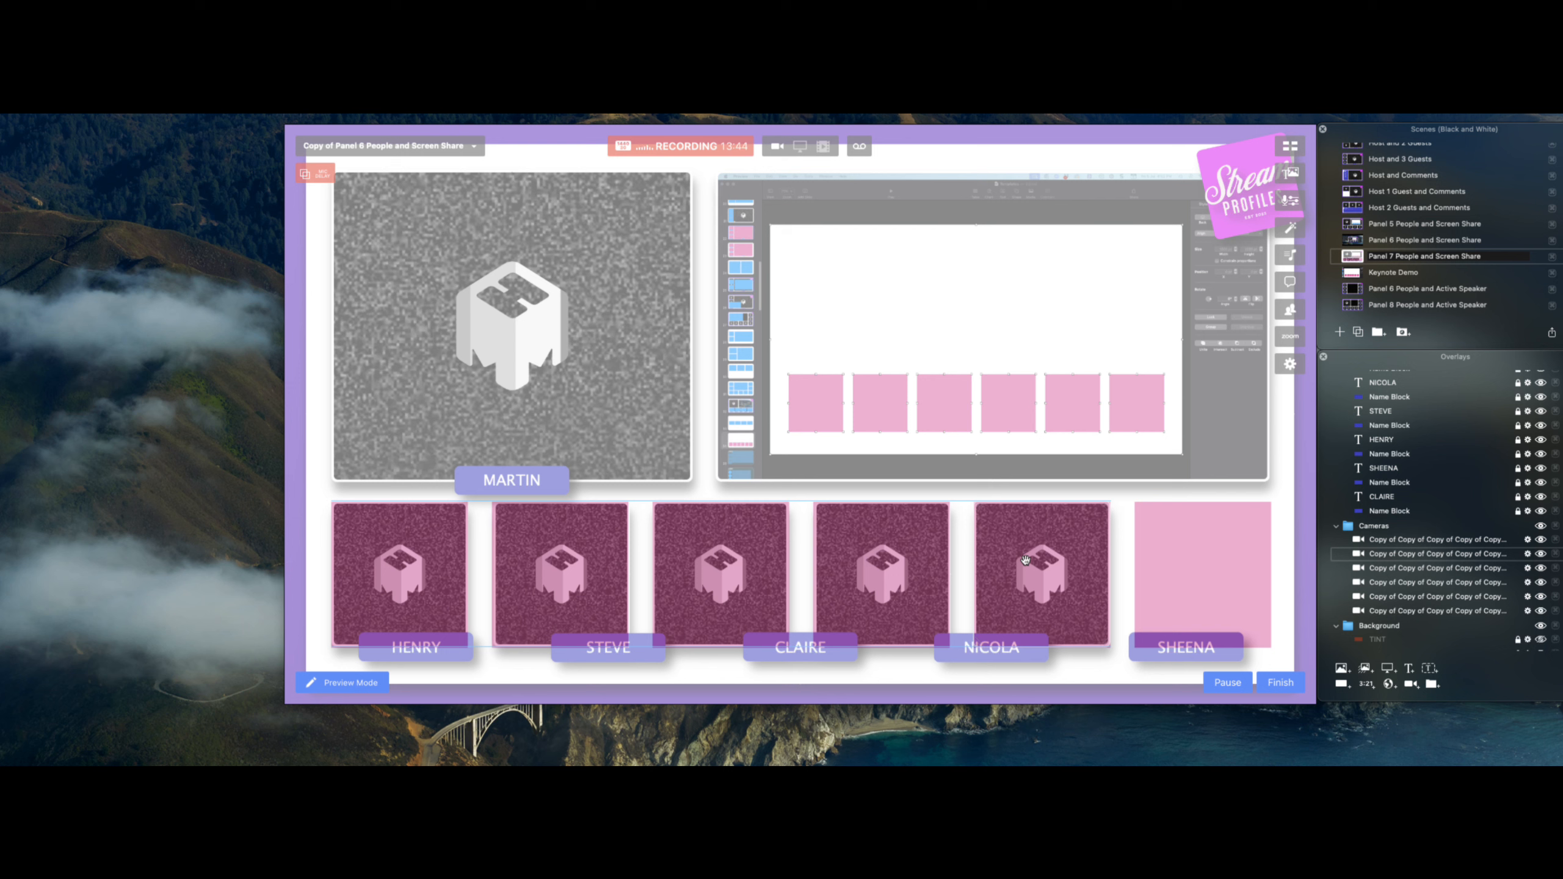
left_click_drag(1025, 560, 1026, 560)
- Place another duplicate camera over the sixth pink panel and delete the T11.png template overlay
right_click(1026, 560)
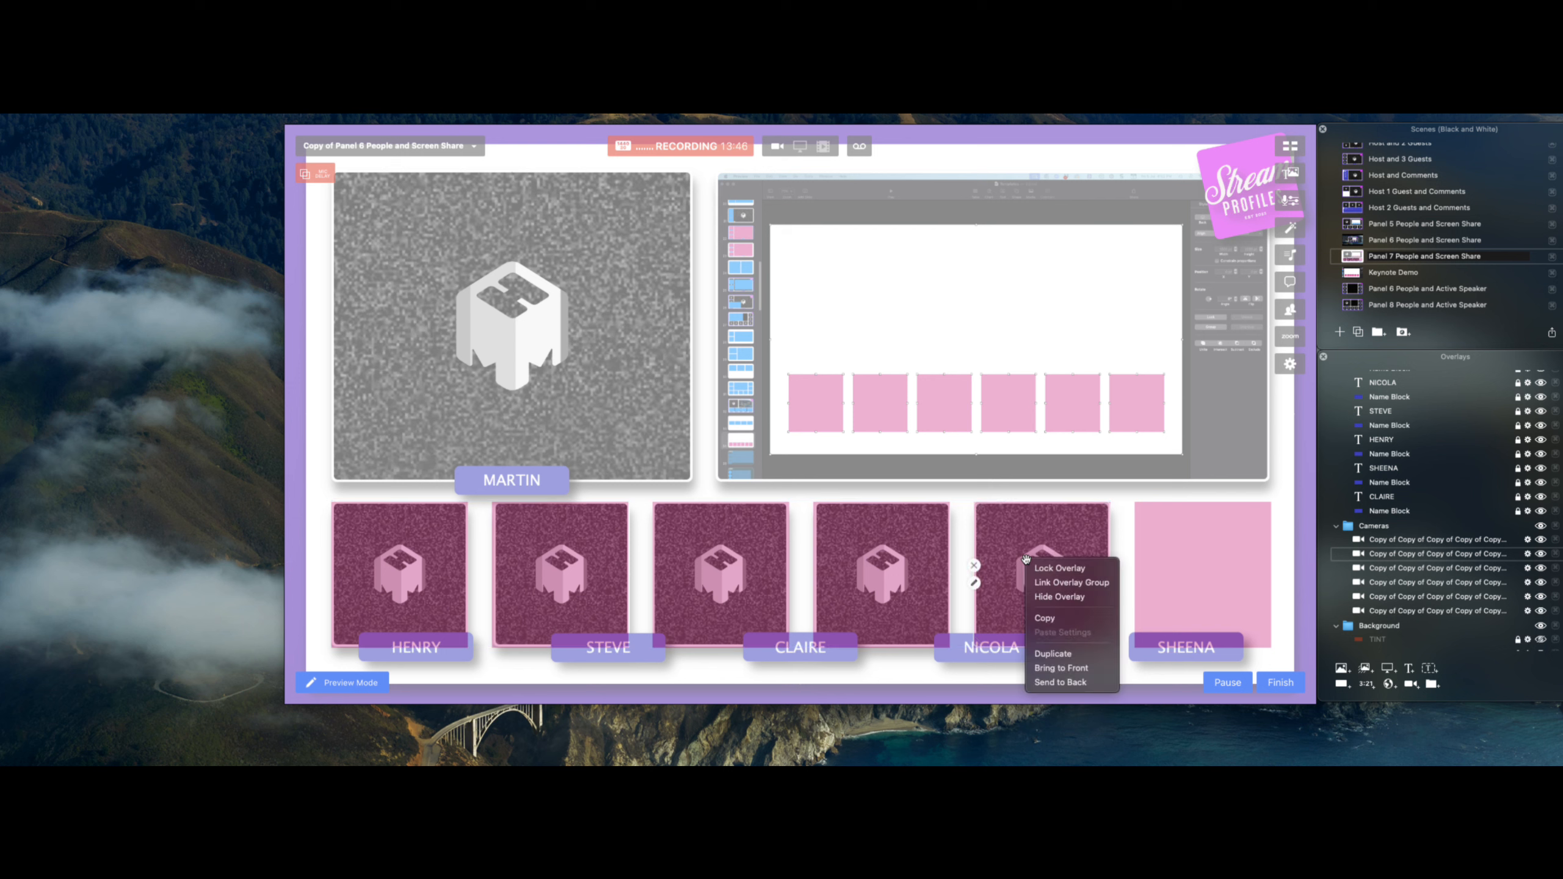
left_click(1050, 654)
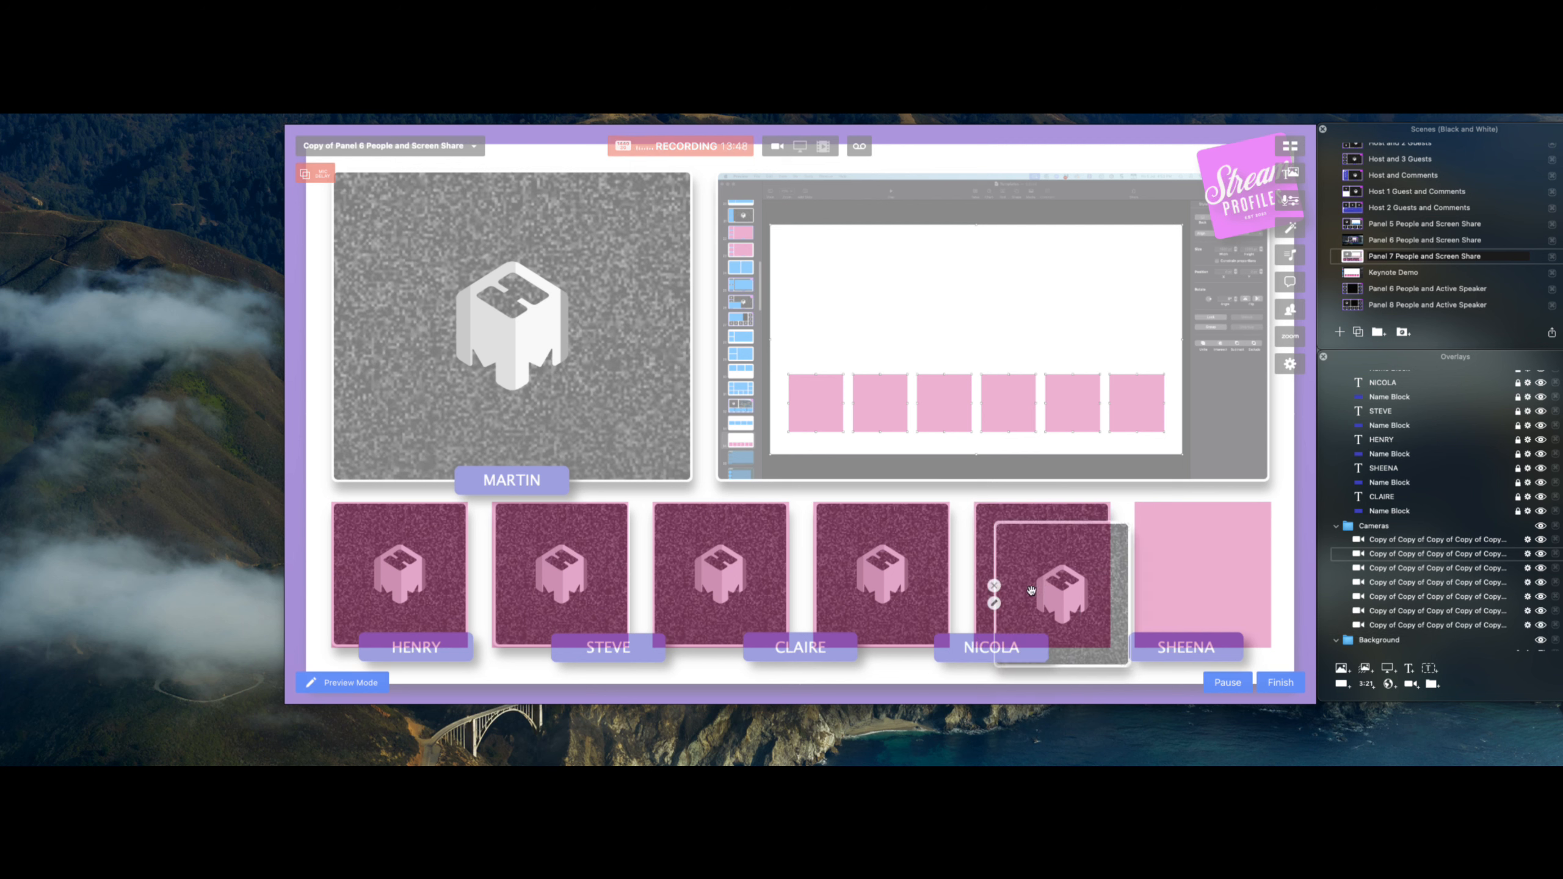
left_click_drag(1026, 561, 1183, 560)
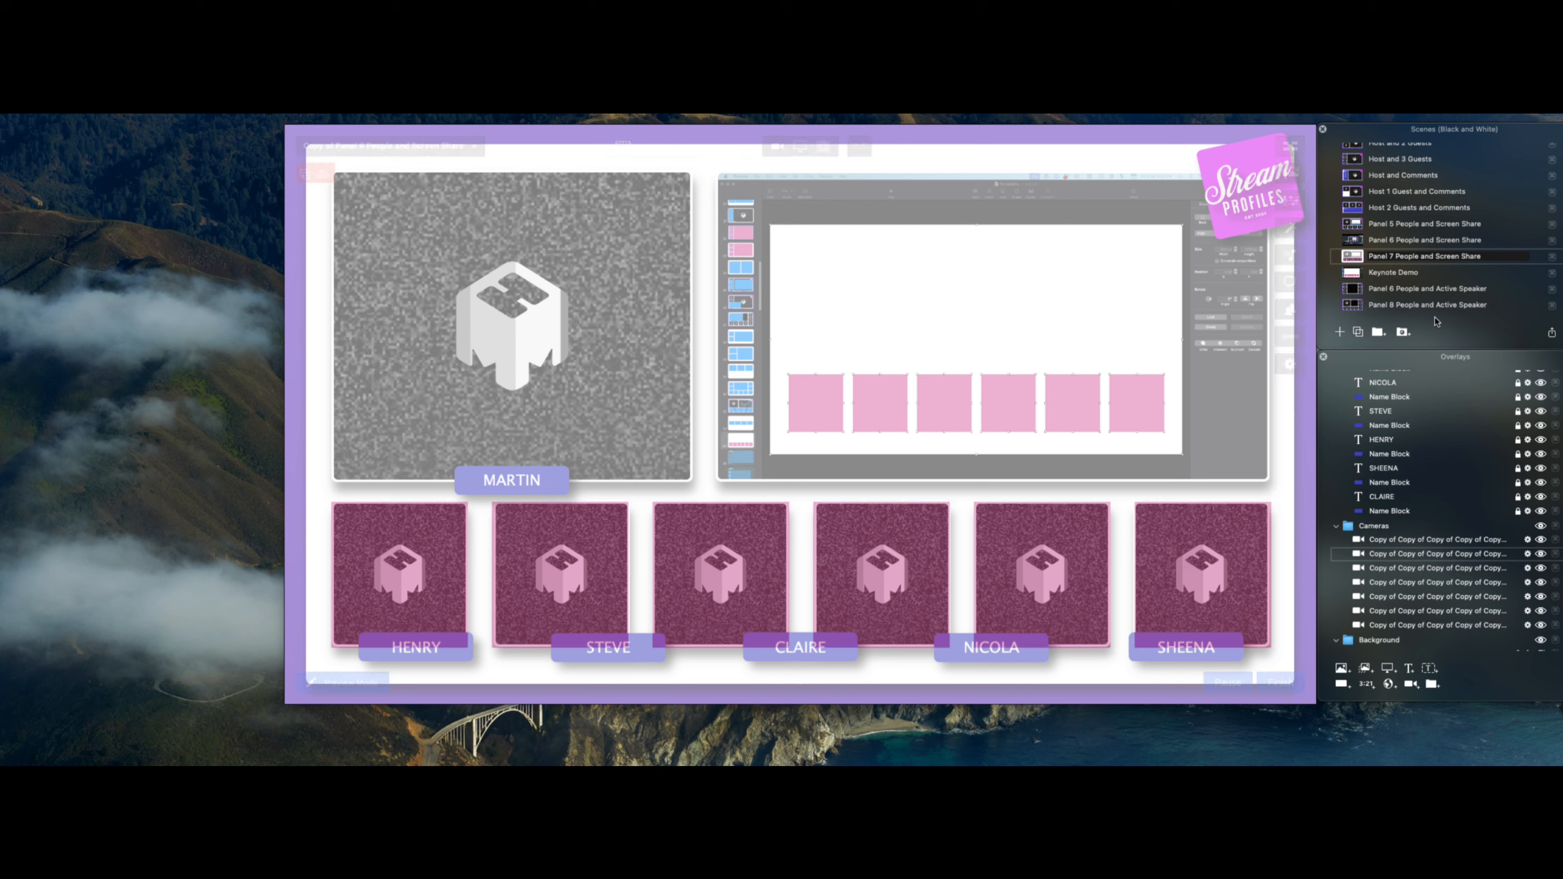
scroll(1477, 455, "up", 5)
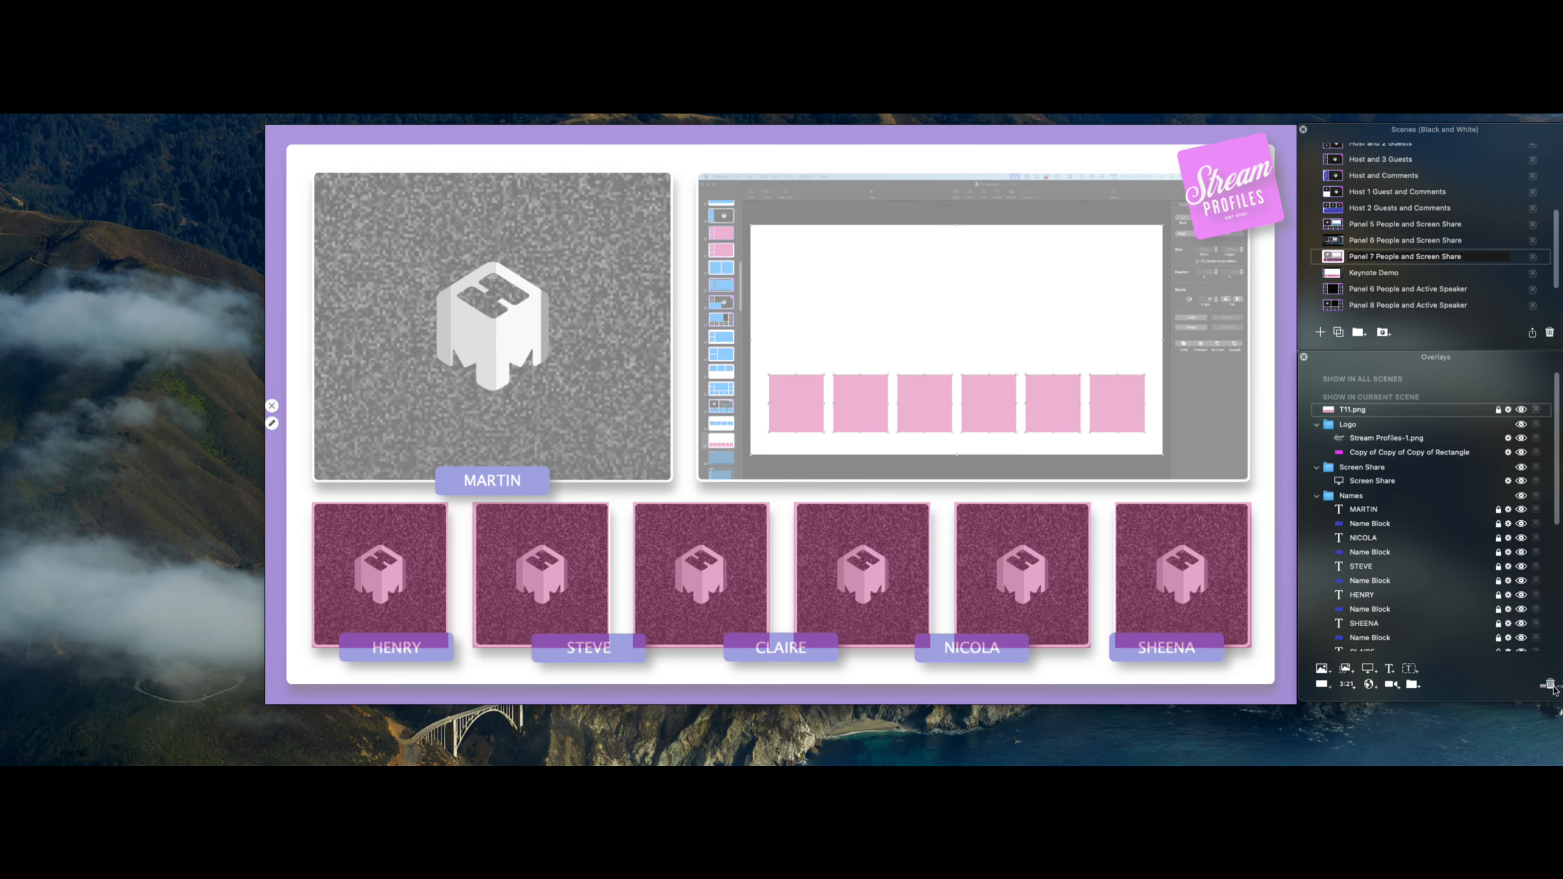
left_click(1551, 685)
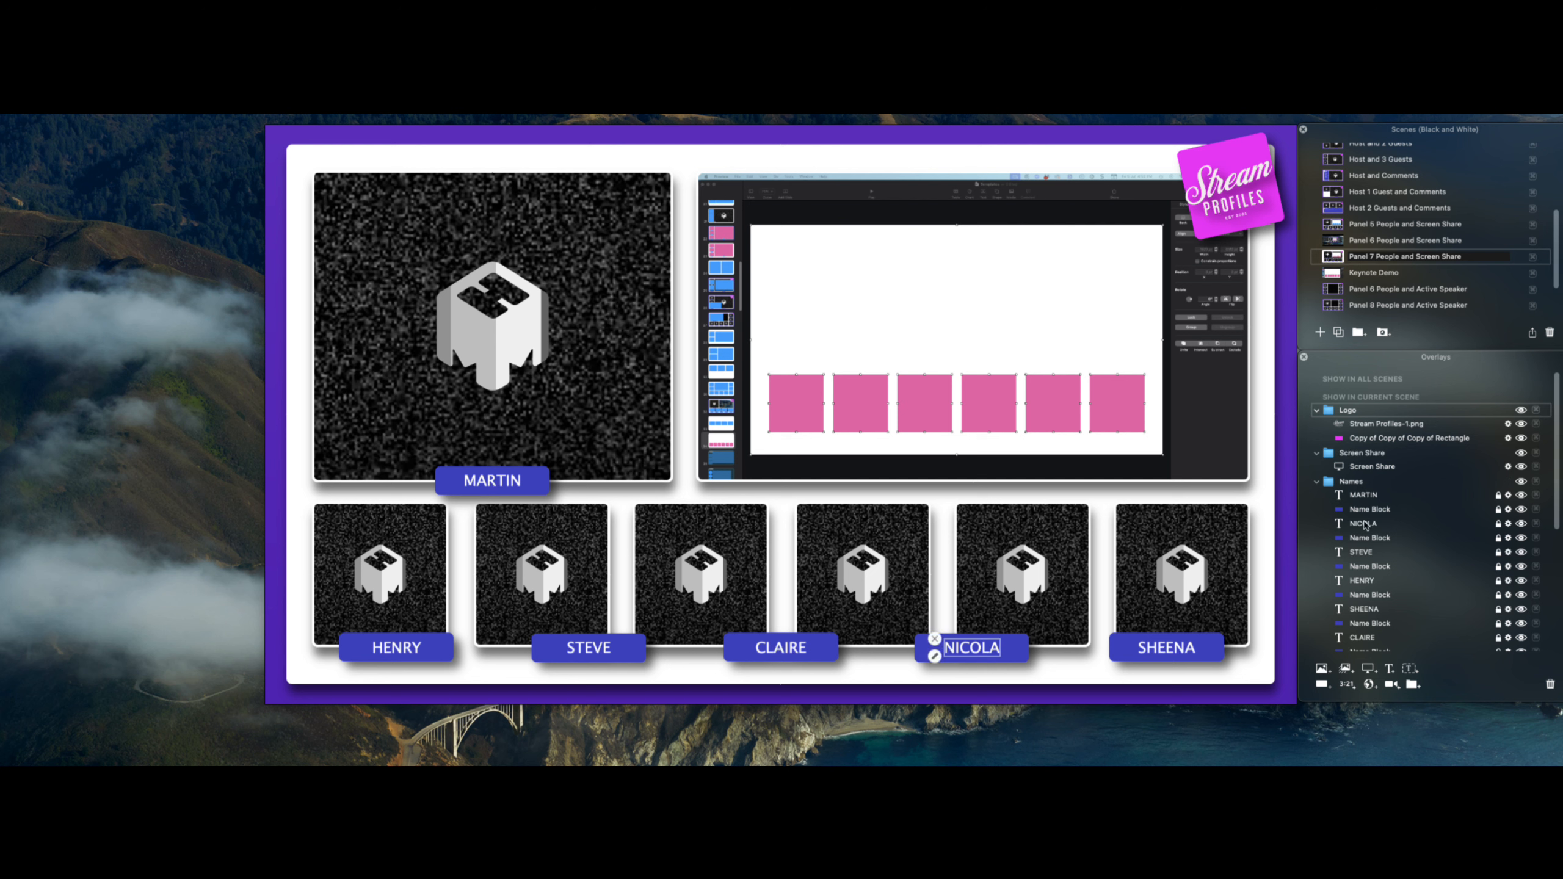
- Move the first bottom panel's name text and its Name Block out of the Names group into a new overlay group
left_click(1358, 584)
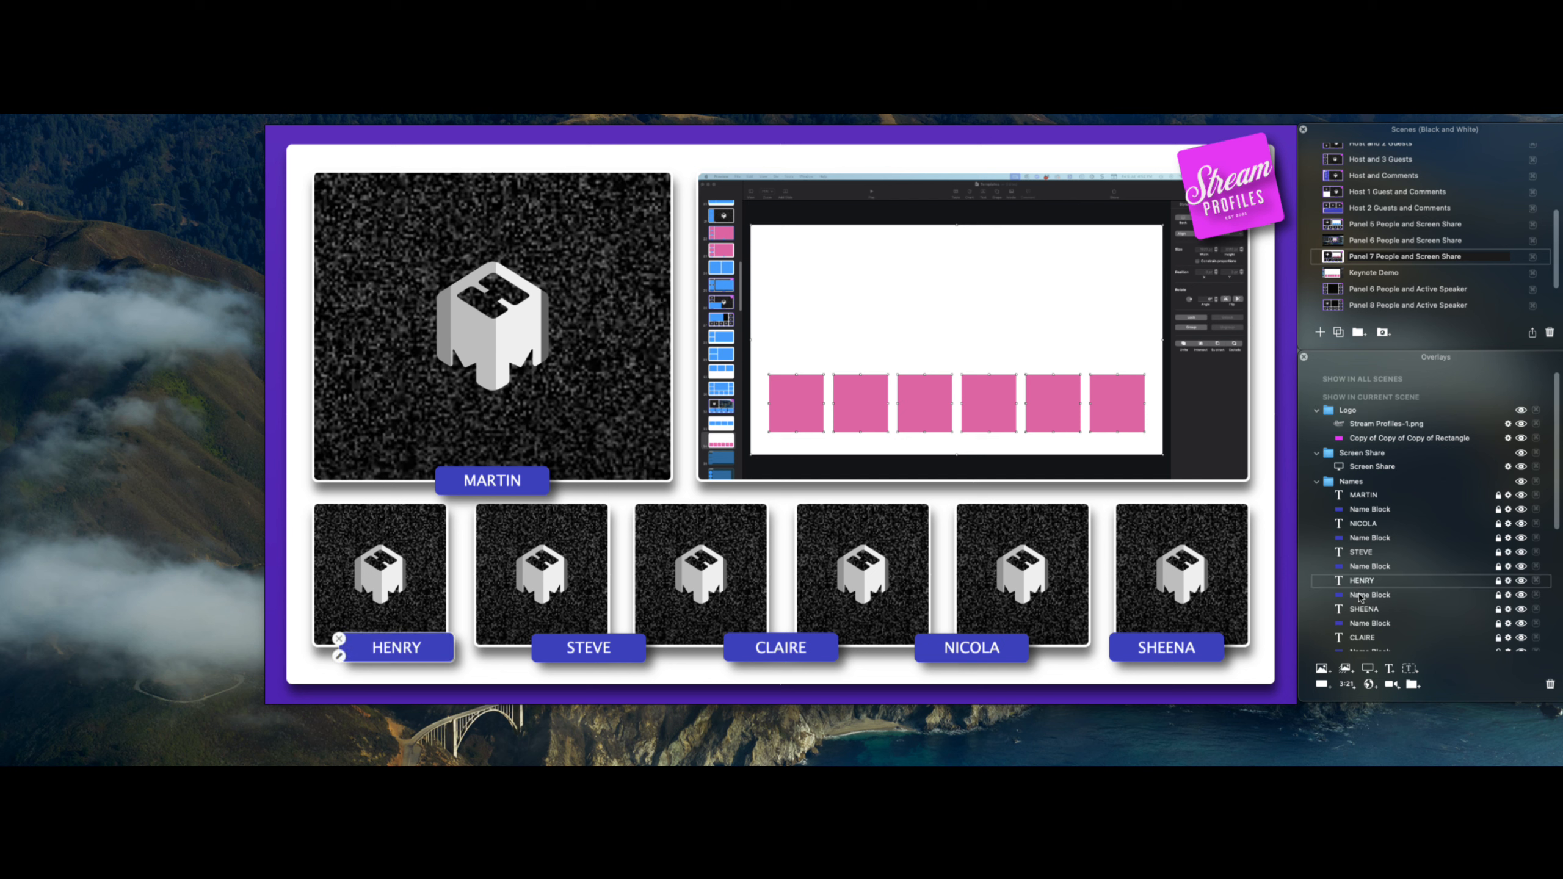
left_click(1359, 596)
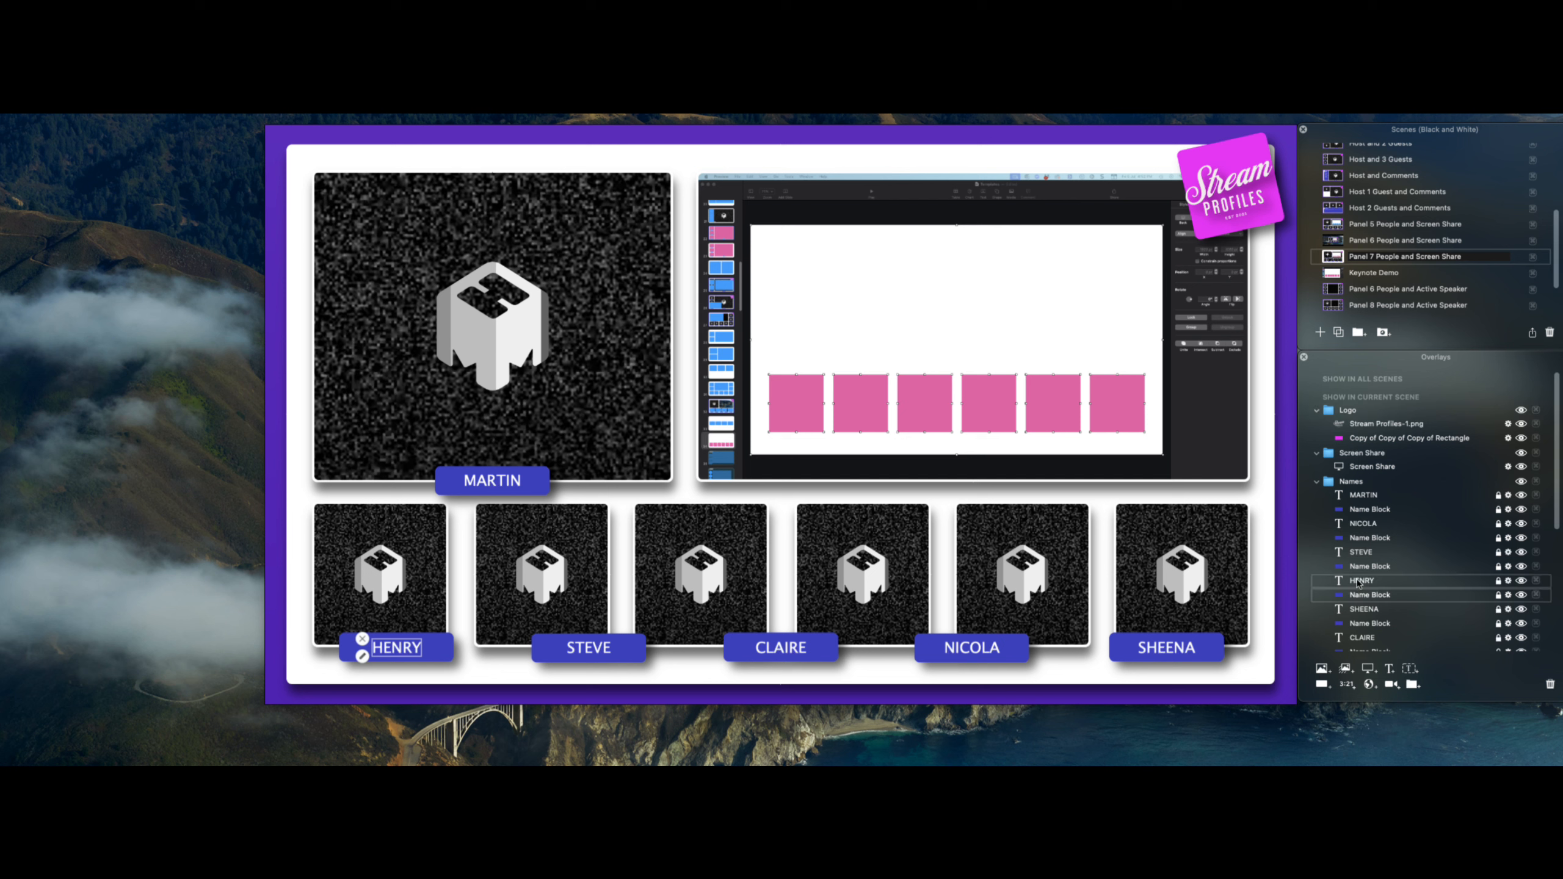
left_click_drag(1358, 584, 1359, 411)
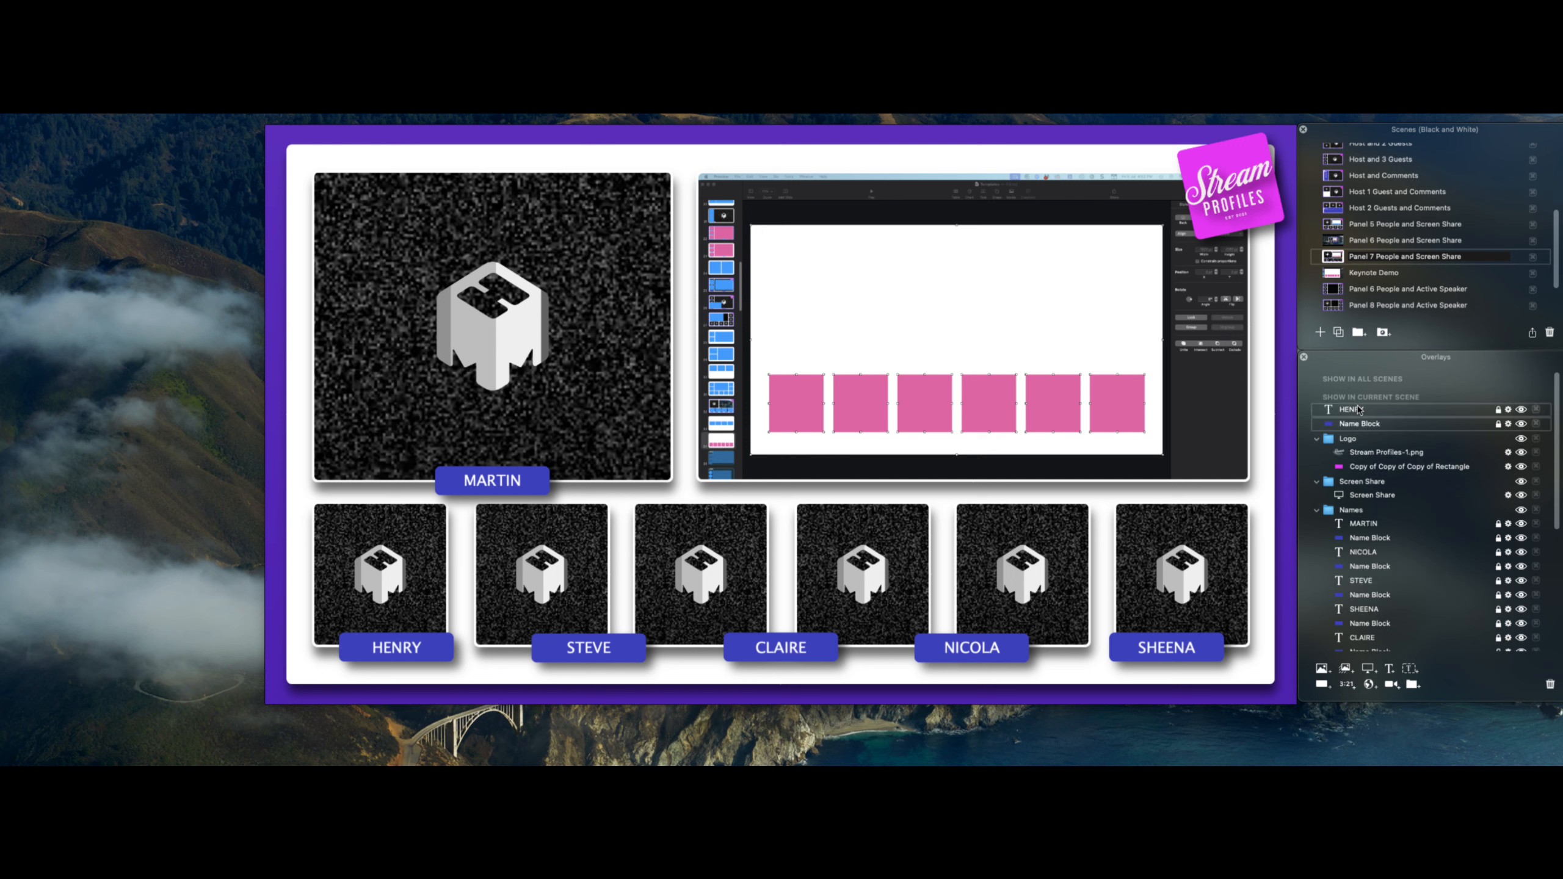
left_click(1413, 685)
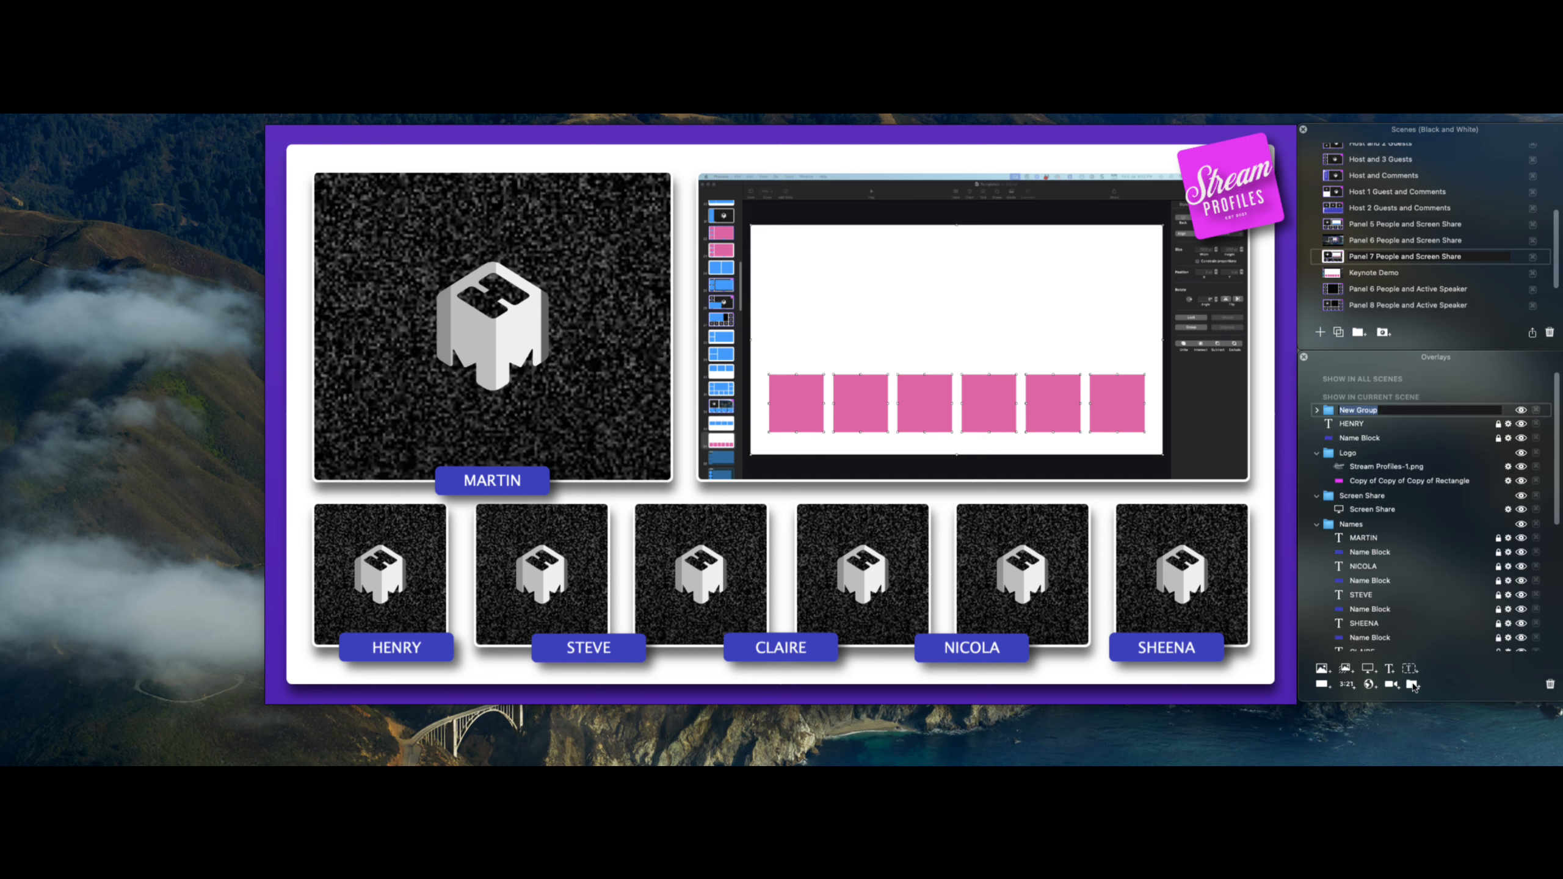
left_click(1354, 438, "shift")
left_click_drag(1343, 426, 1365, 416)
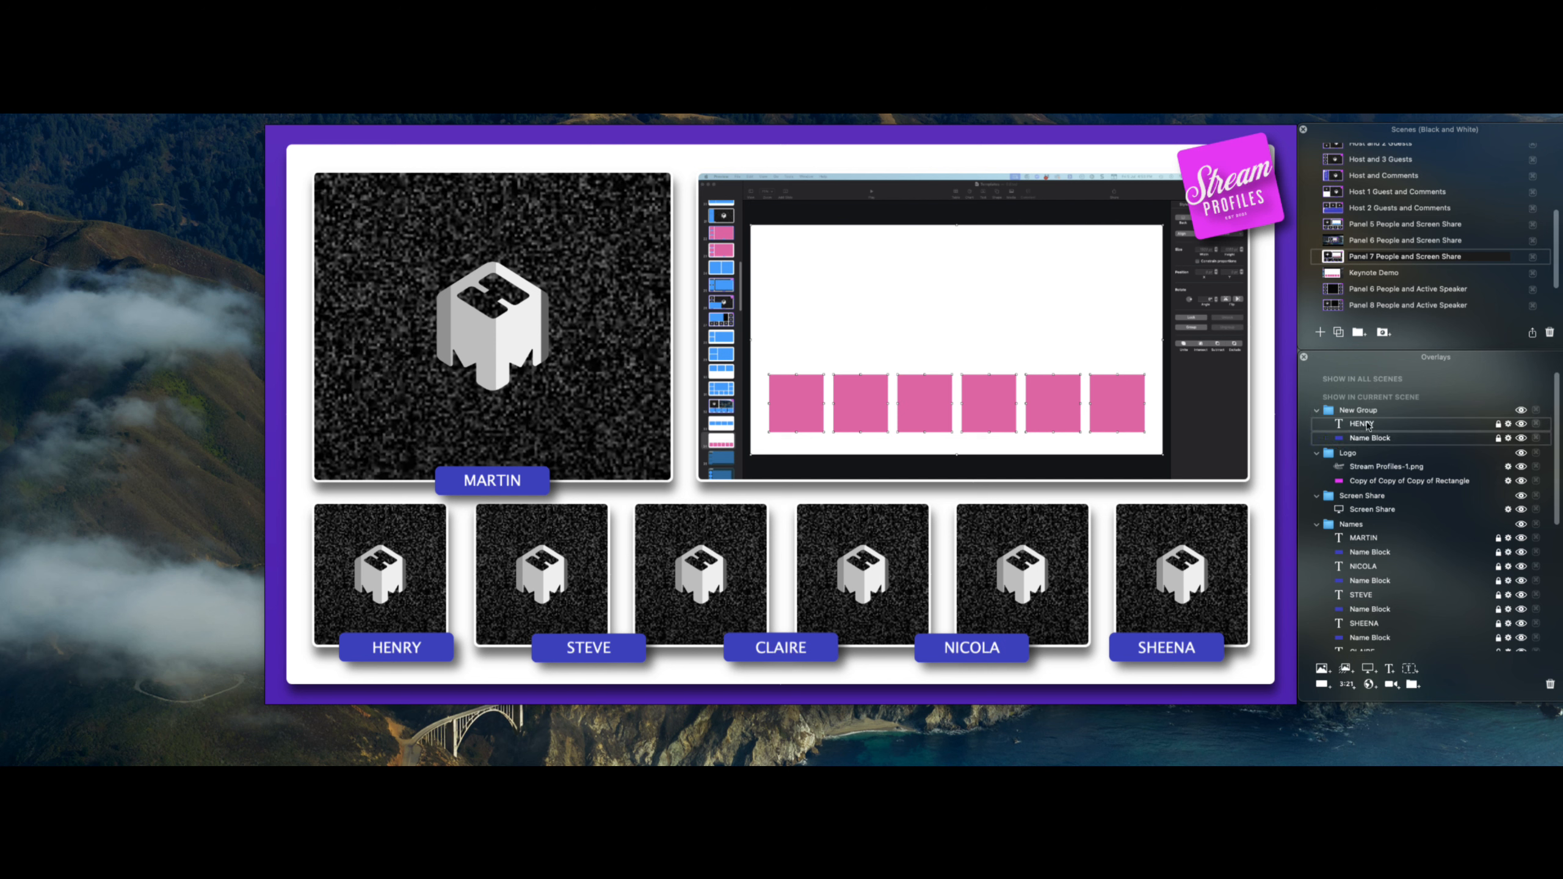
- Link the new overlay group and centre the first bottom panel's name label under its camera
left_click(1509, 411)
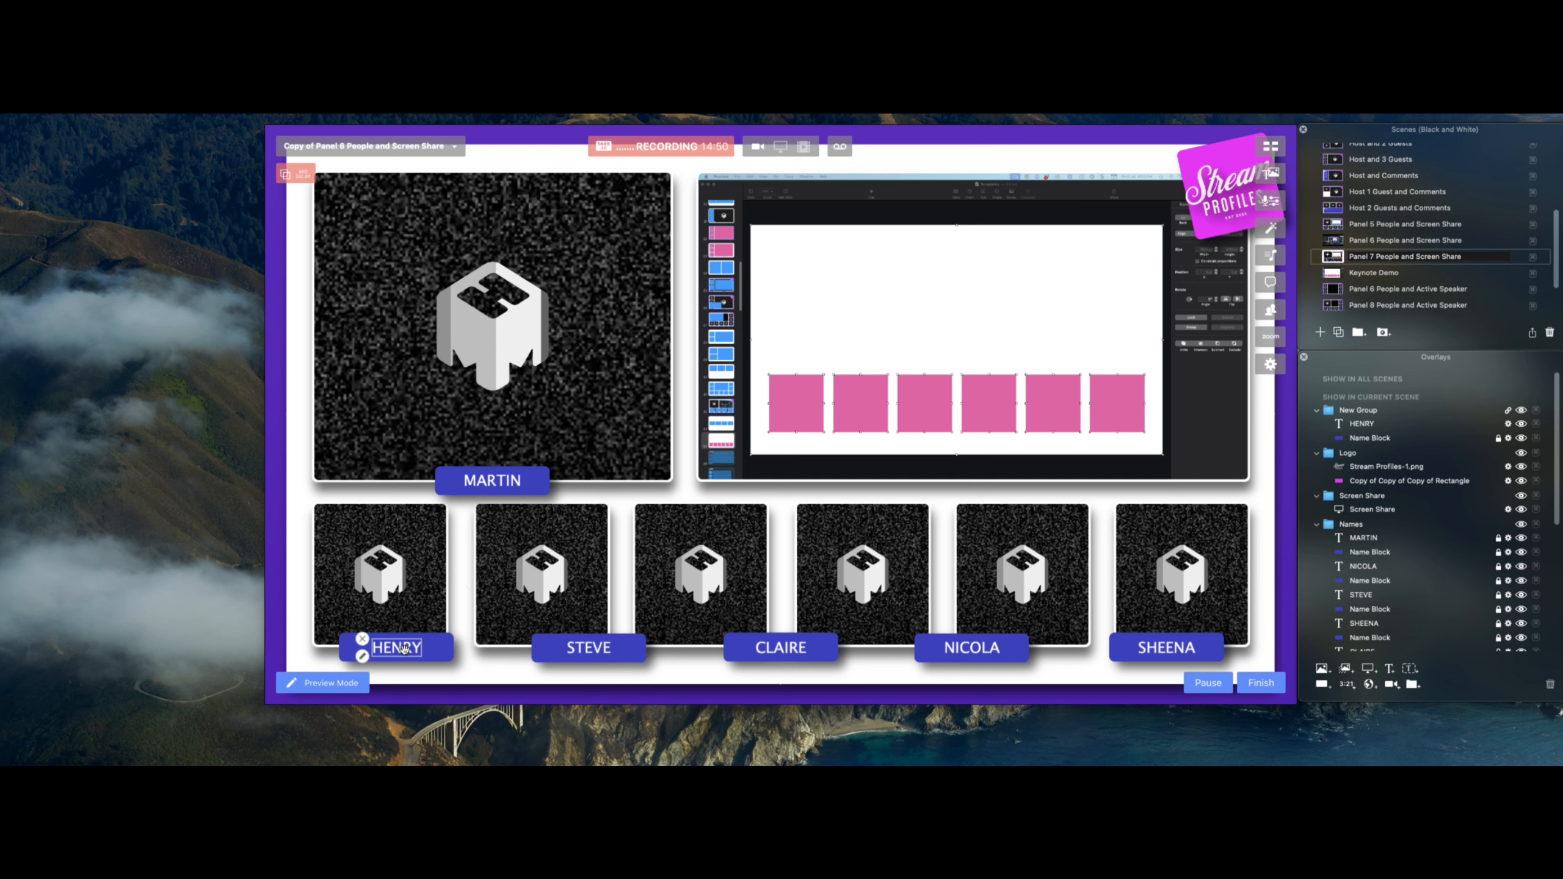
left_click_drag(406, 654, 384, 651)
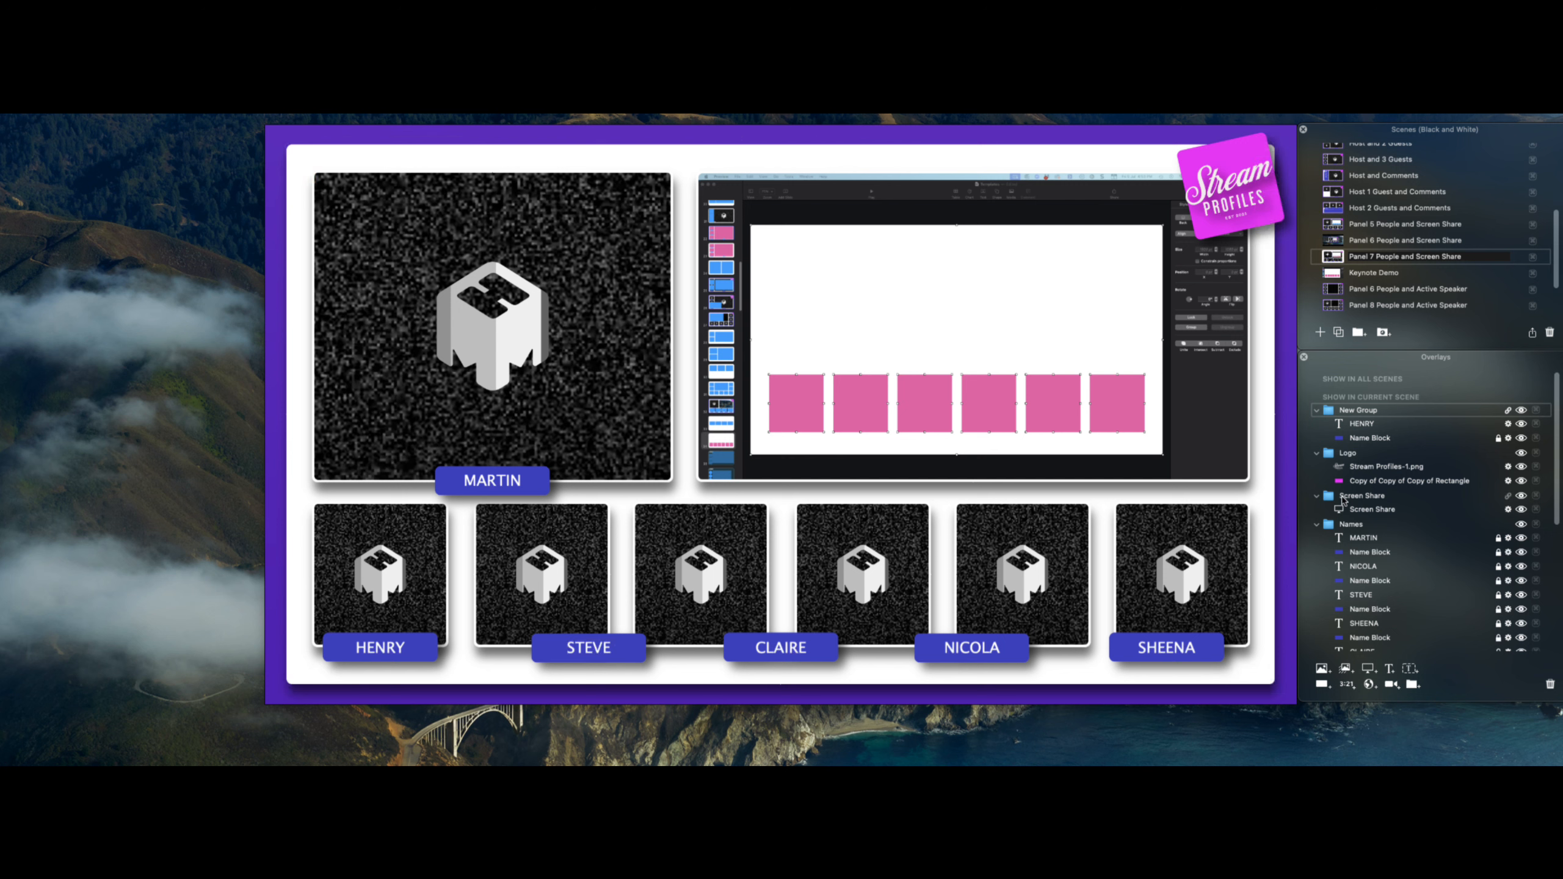
- Move the first bottom panel's name text and Name Block back into the Names group, below the host's label
left_click(1360, 425)
left_click(1364, 441, "shift")
left_click_drag(1357, 427, 1360, 562)
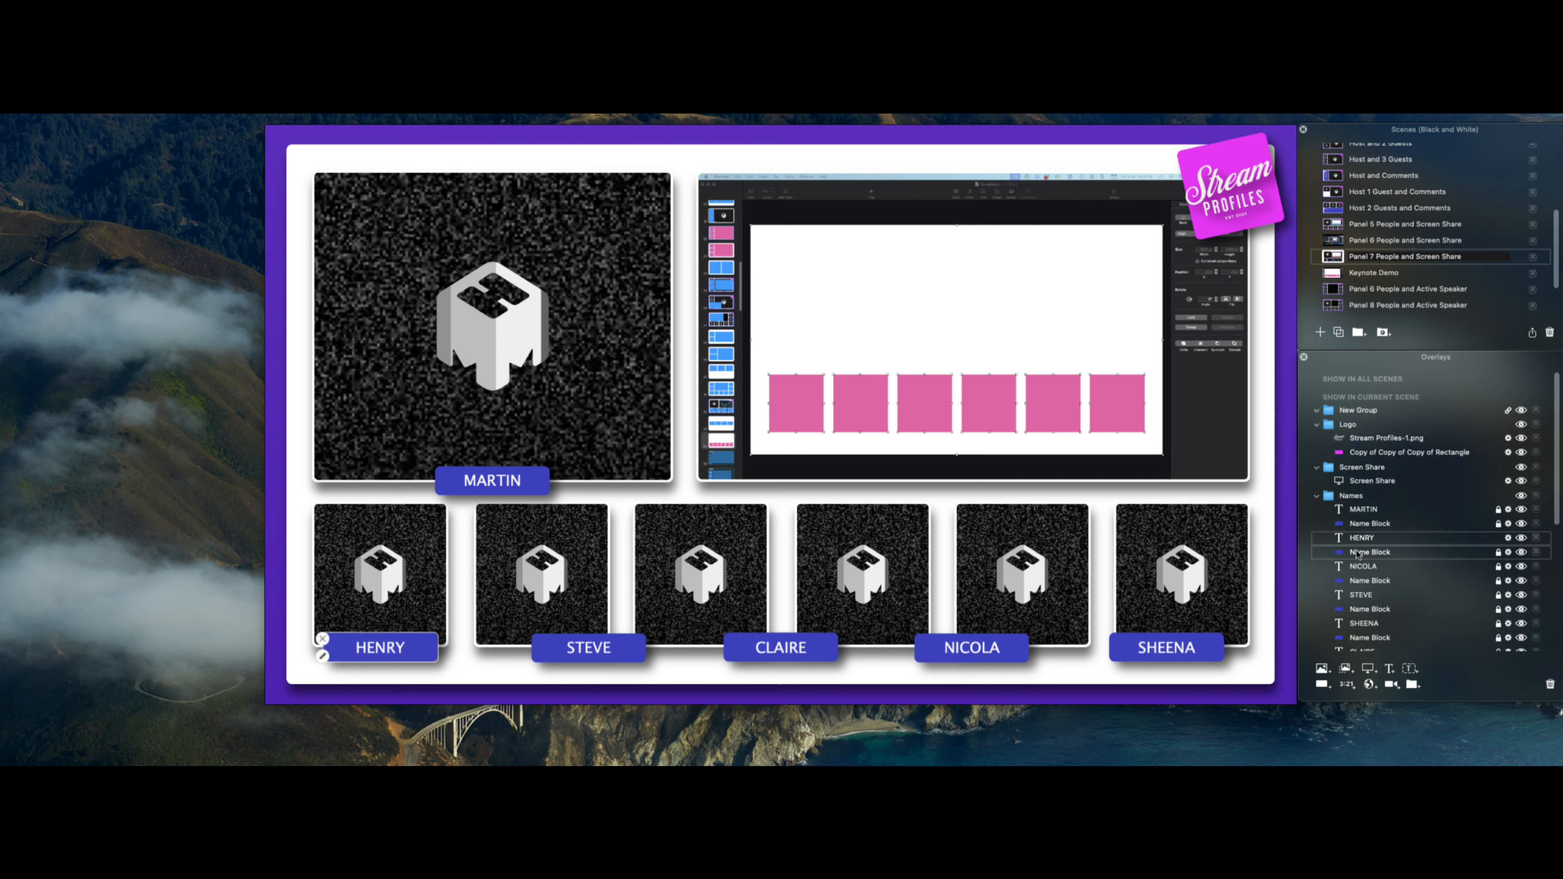
- Move the second bottom panel's name text and Name Block from the Names group into the linked New Group and unlock the text
left_click(1358, 597)
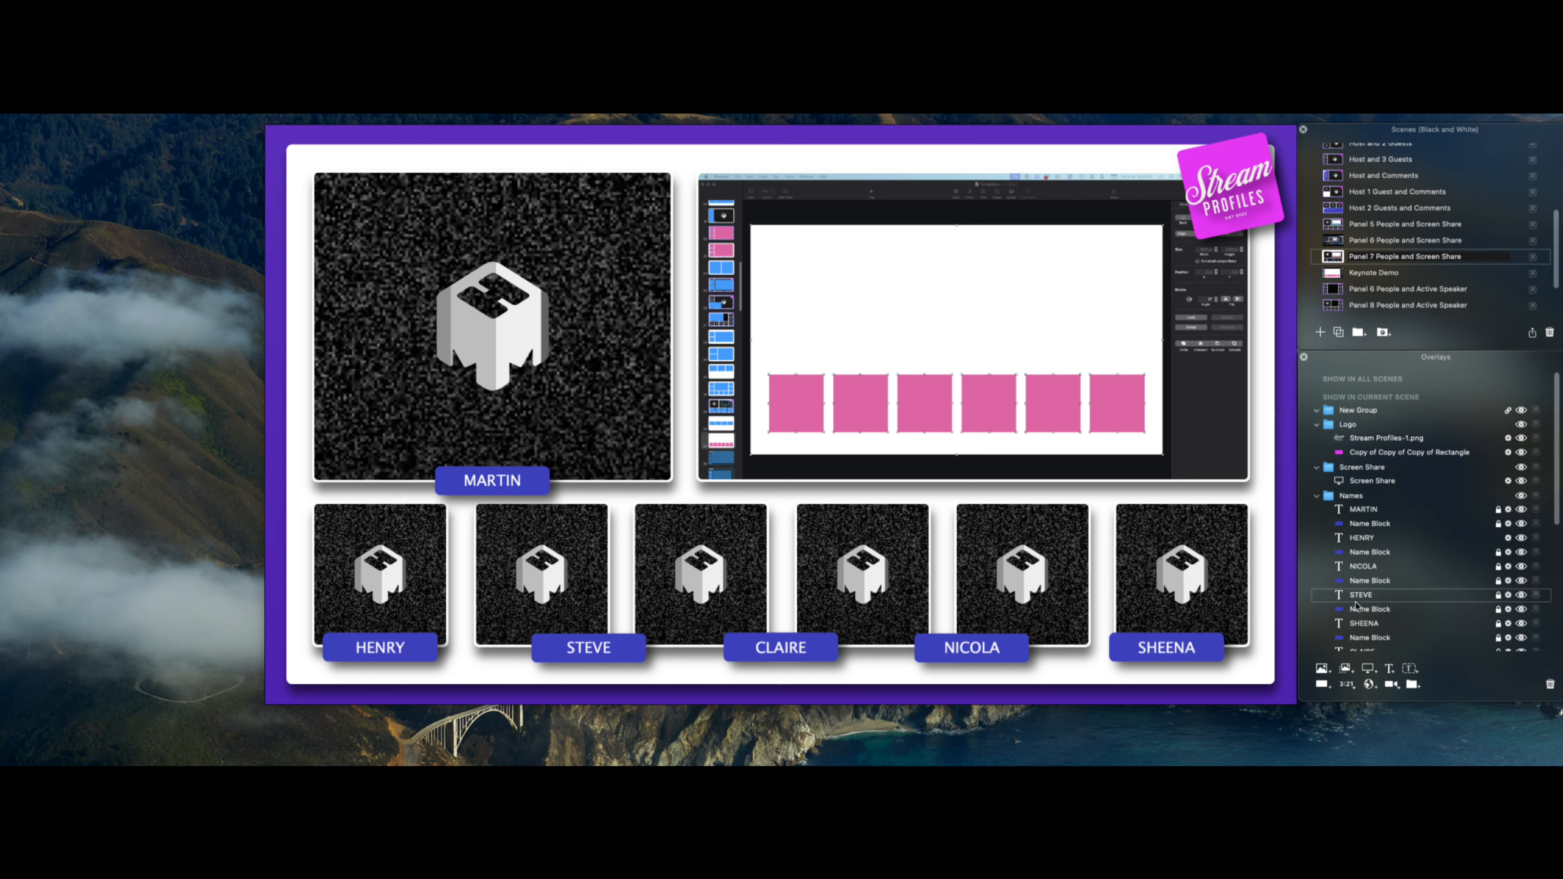
left_click(1357, 610, "shift")
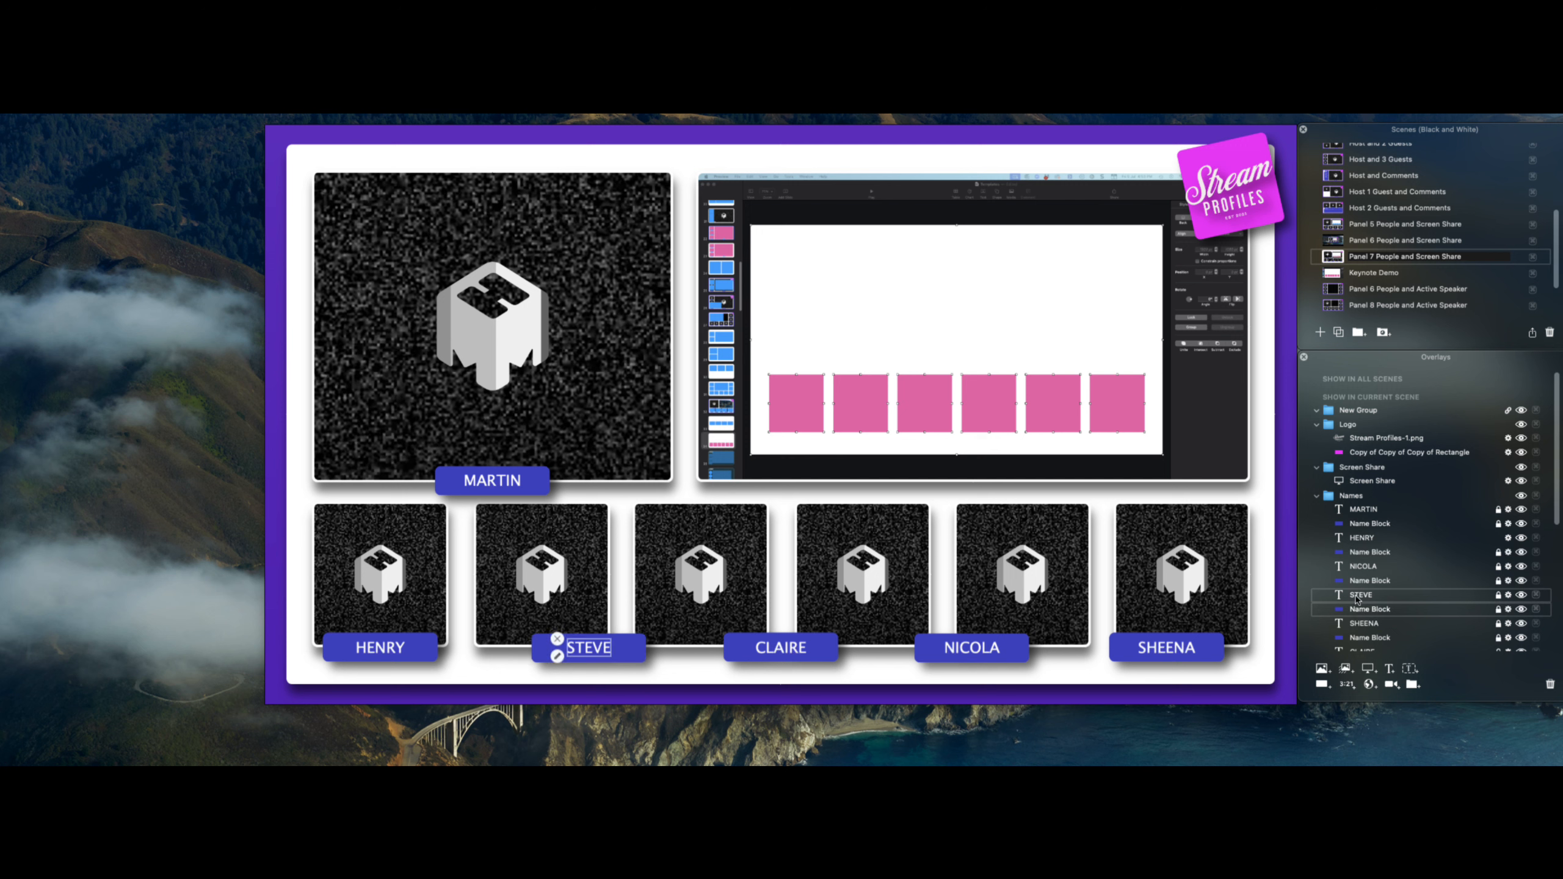
left_click_drag(1356, 596, 1361, 424)
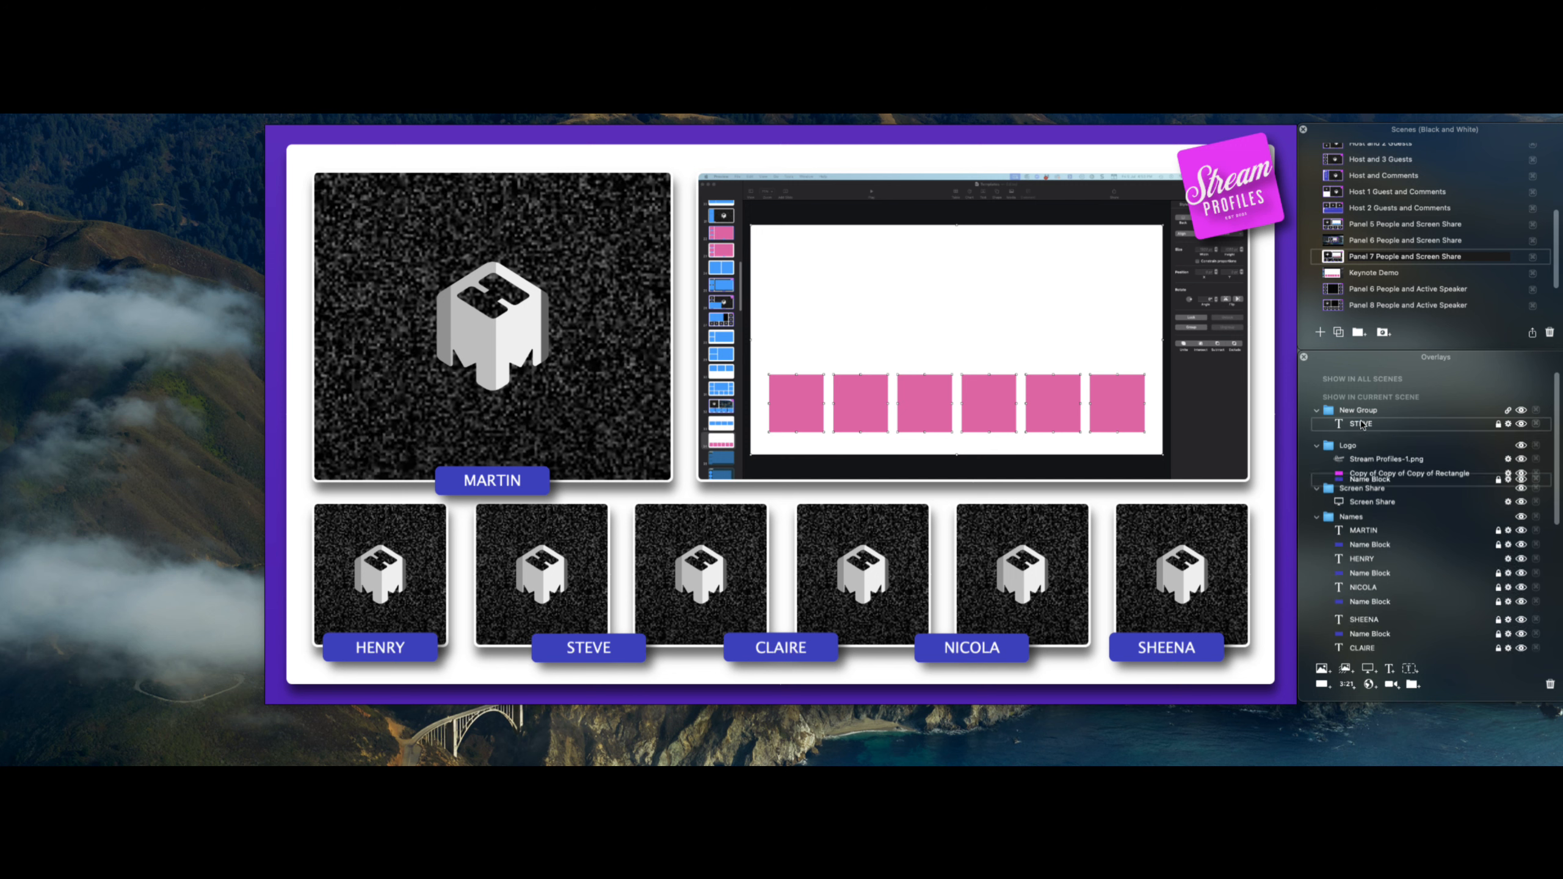
left_click(1498, 425)
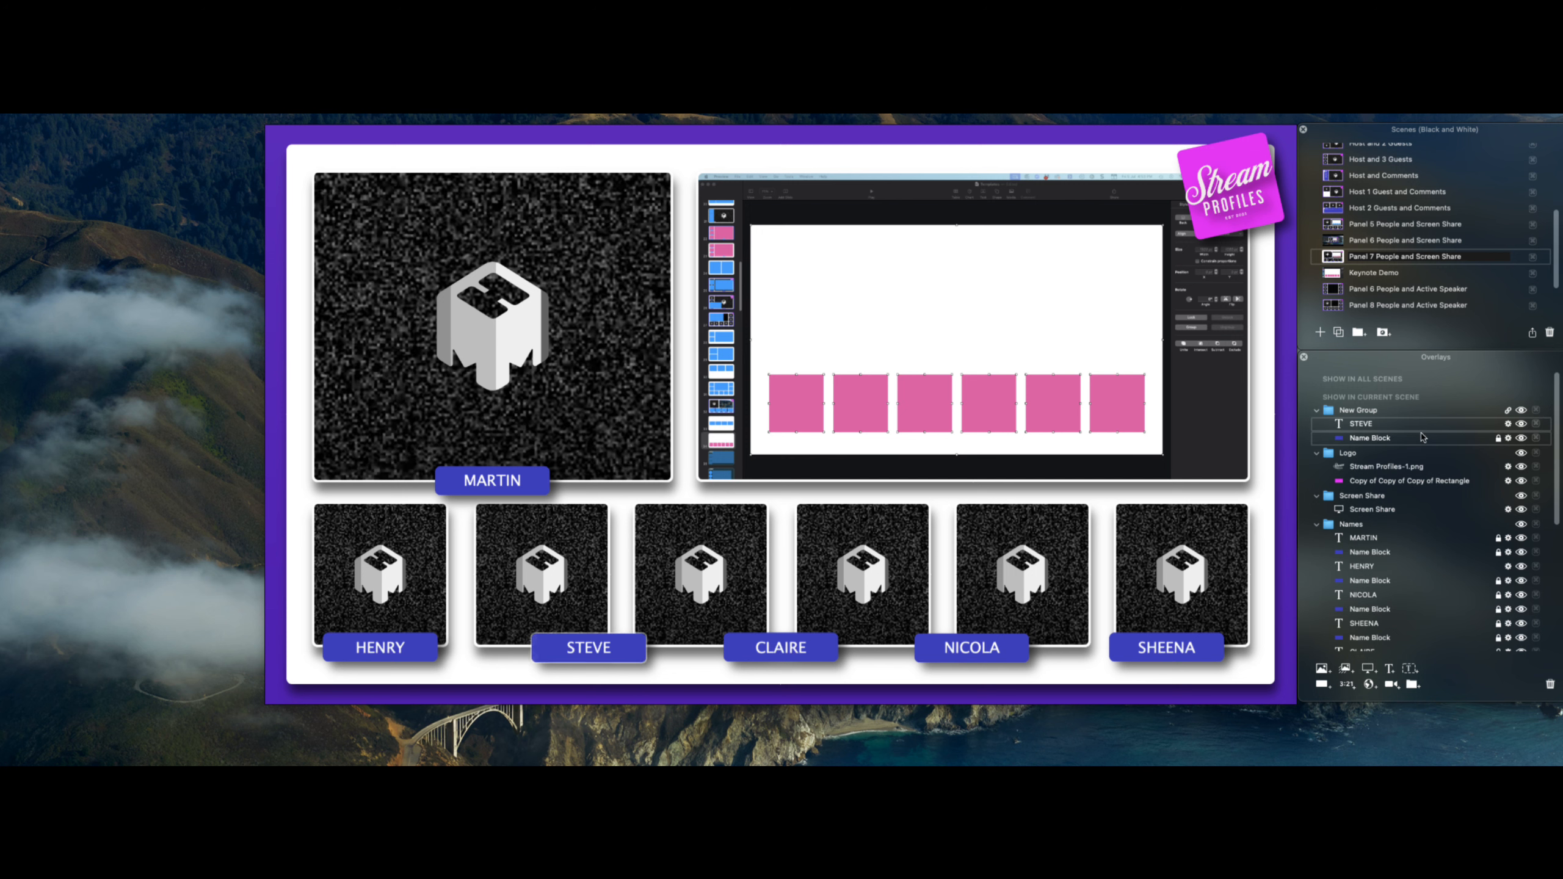
- Centre the second bottom panel's name label under its camera
left_click_drag(590, 647, 542, 644)
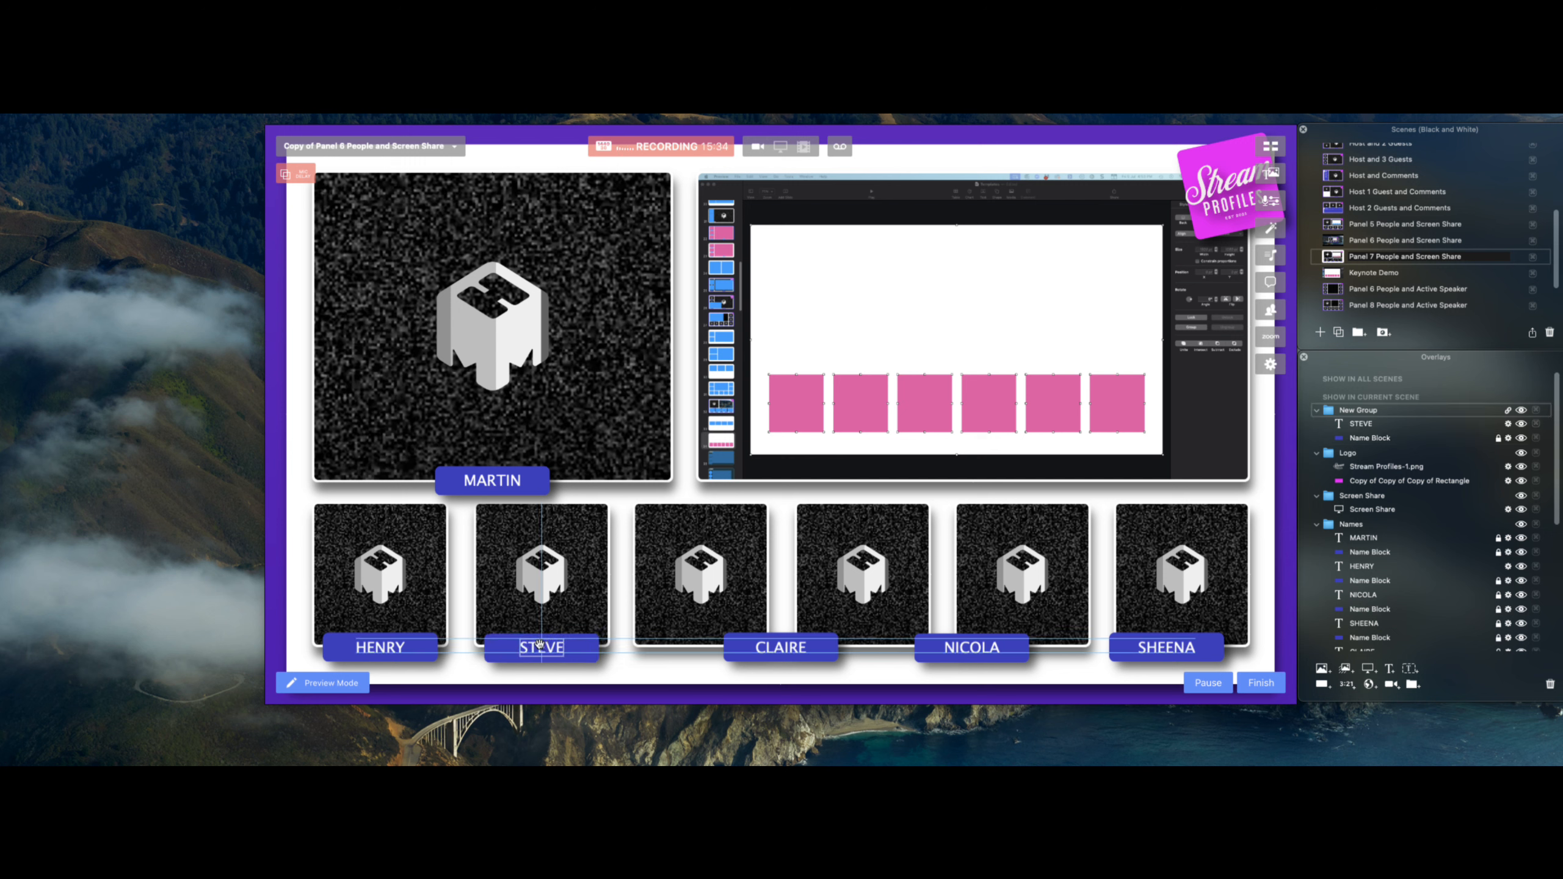
left_click_drag(540, 645, 541, 644)
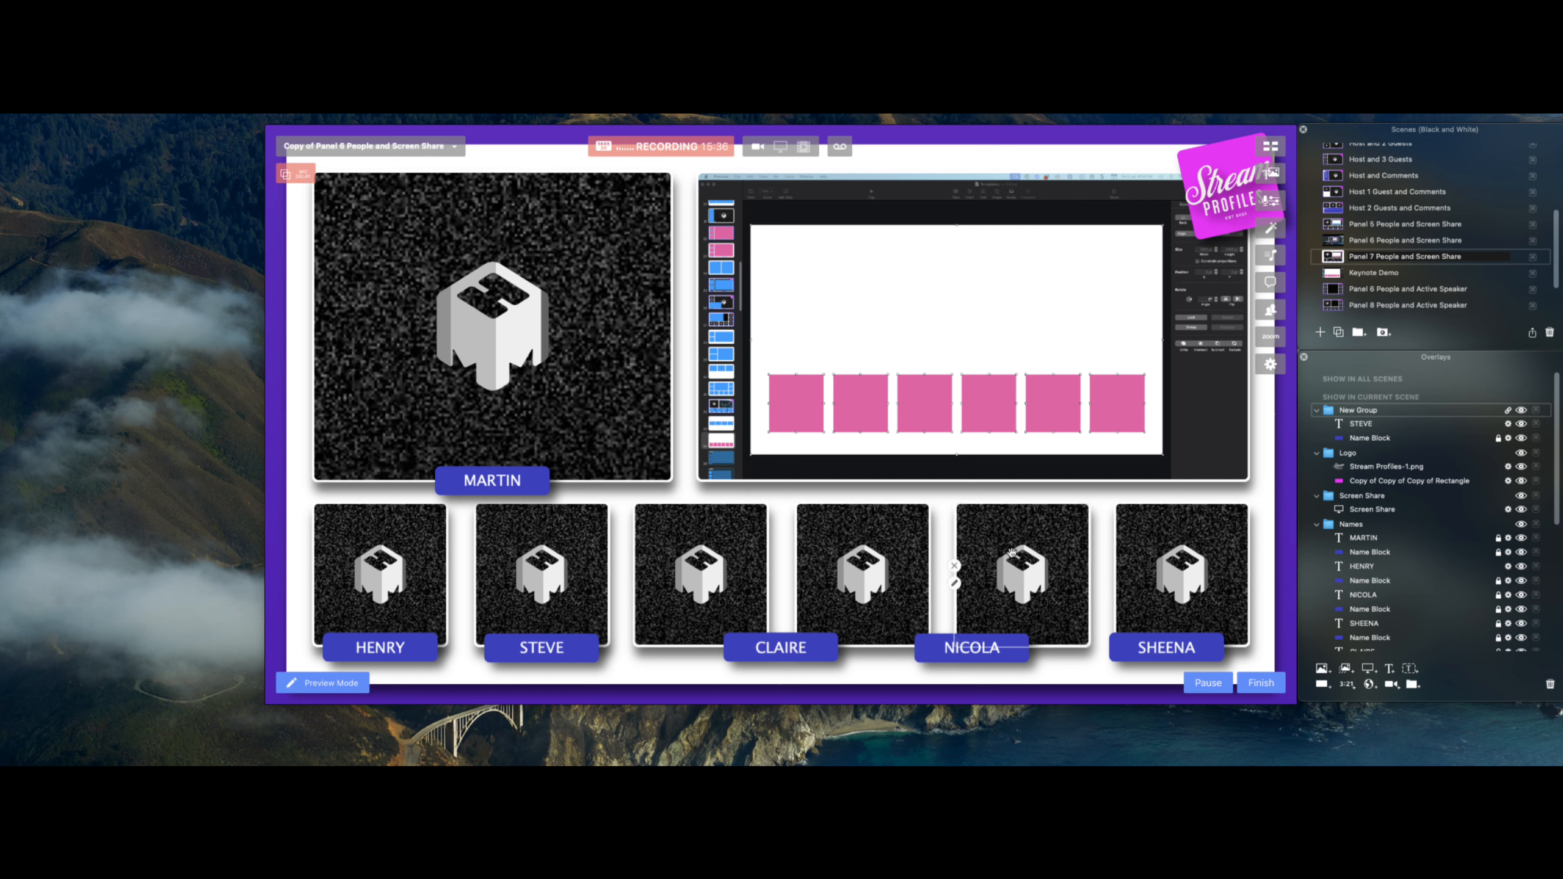
left_click(1357, 425)
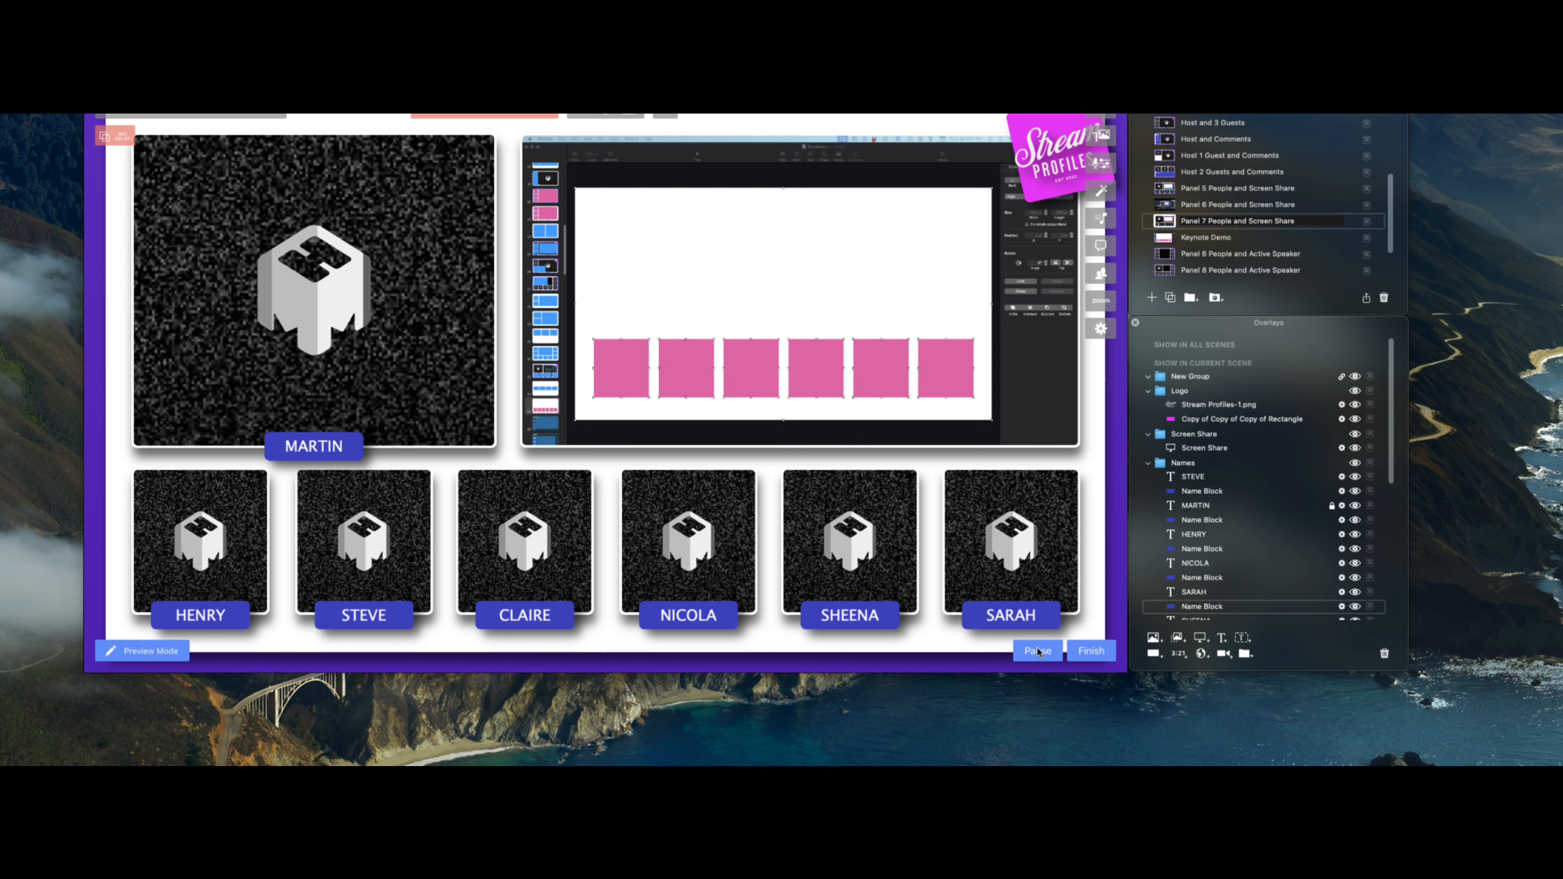
- Delete the empty New Group, and lock the Stream Profiles logo, its rectangle and the Screen Share overlay
left_click(1180, 379)
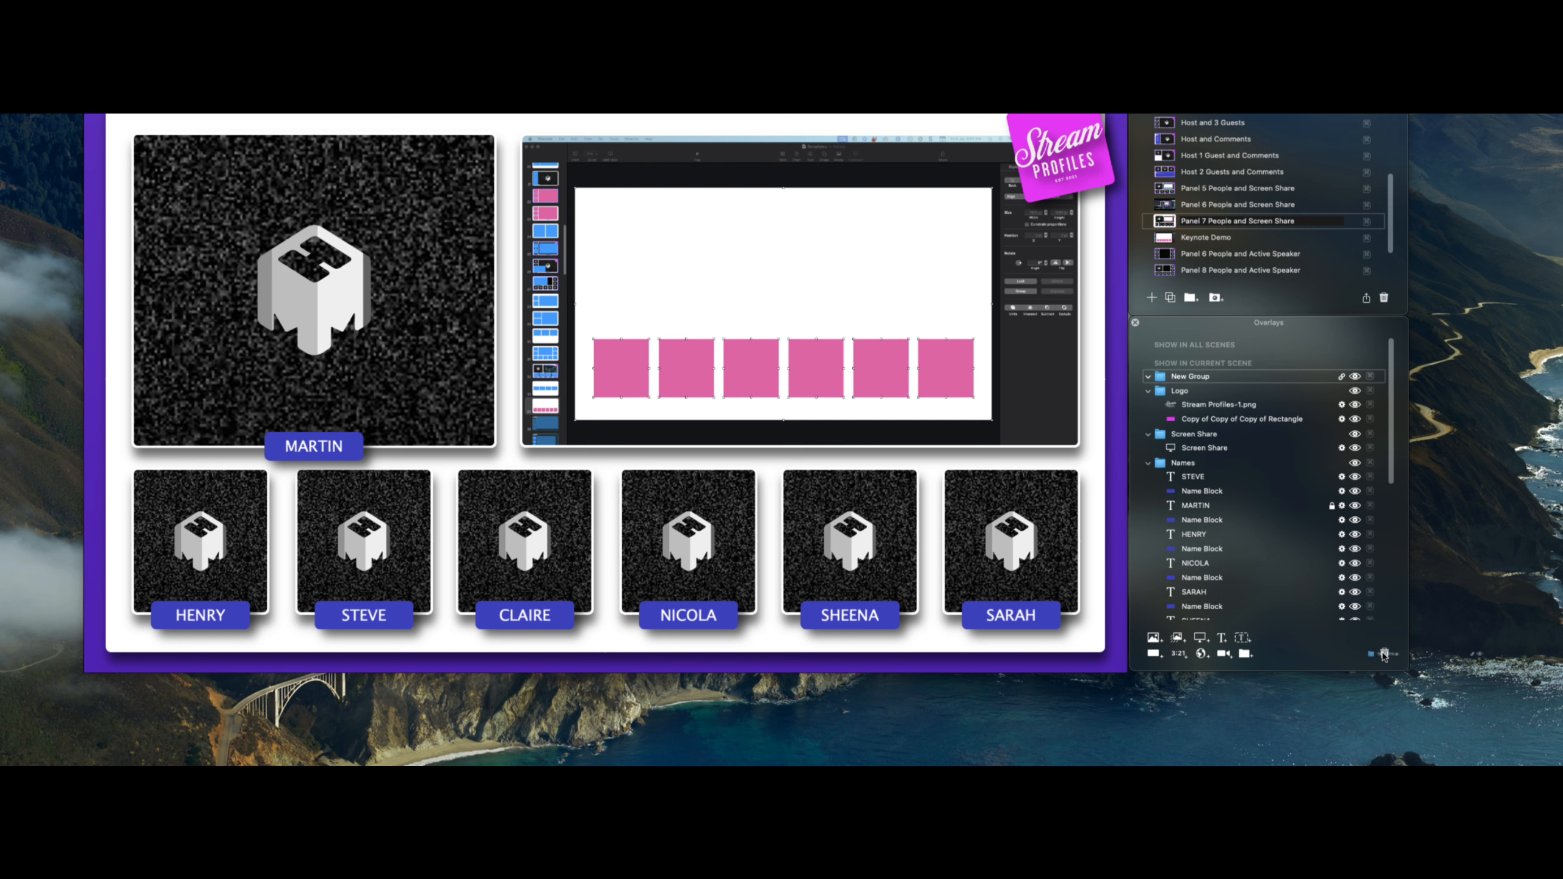
left_click(1383, 654)
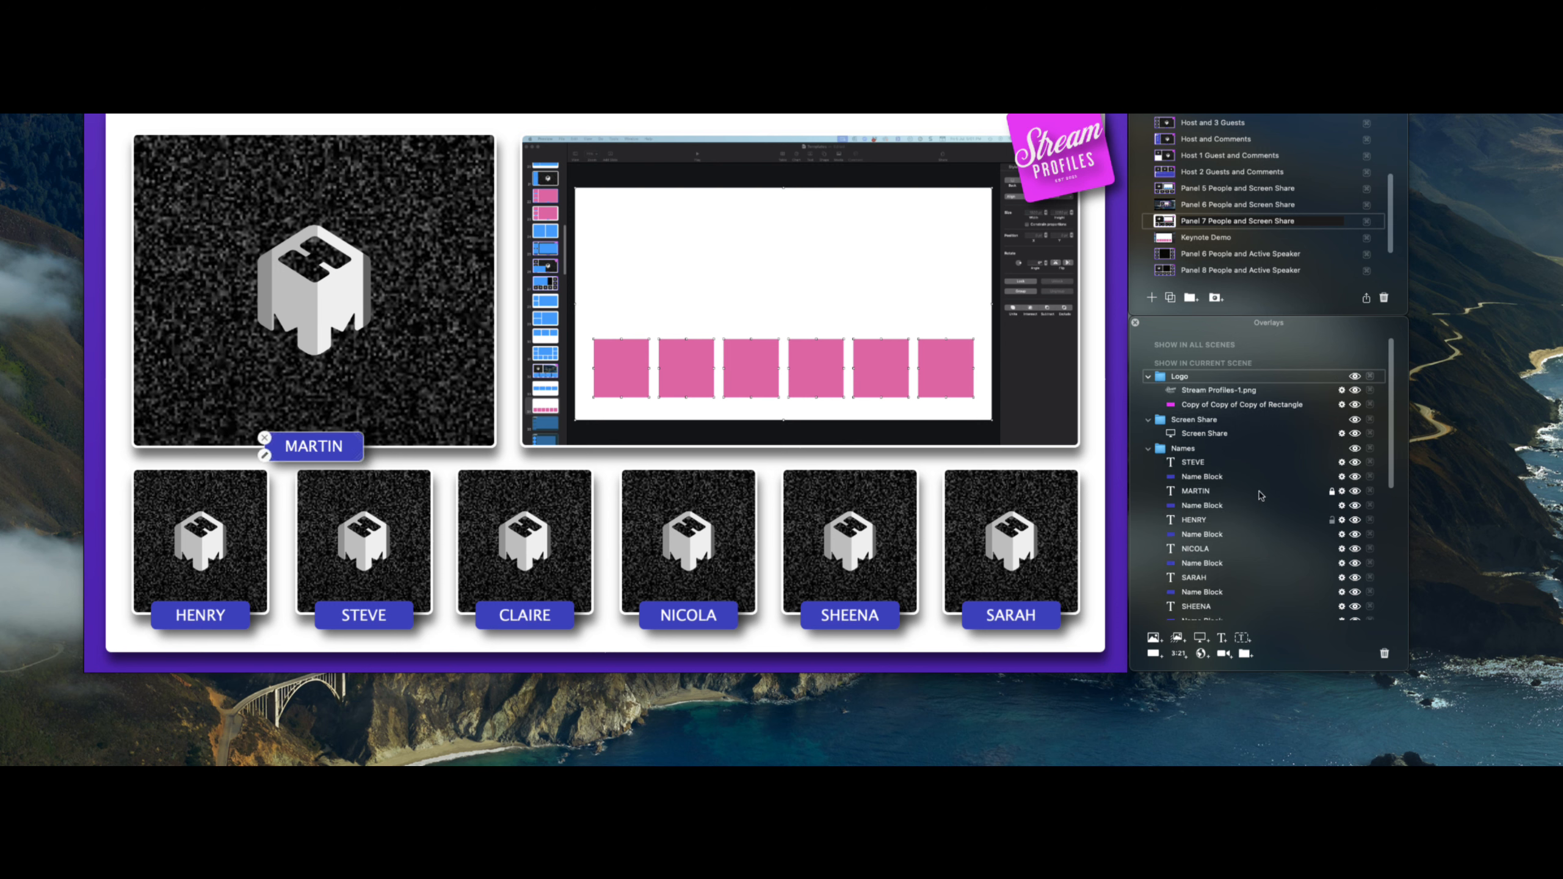
left_click(1331, 389)
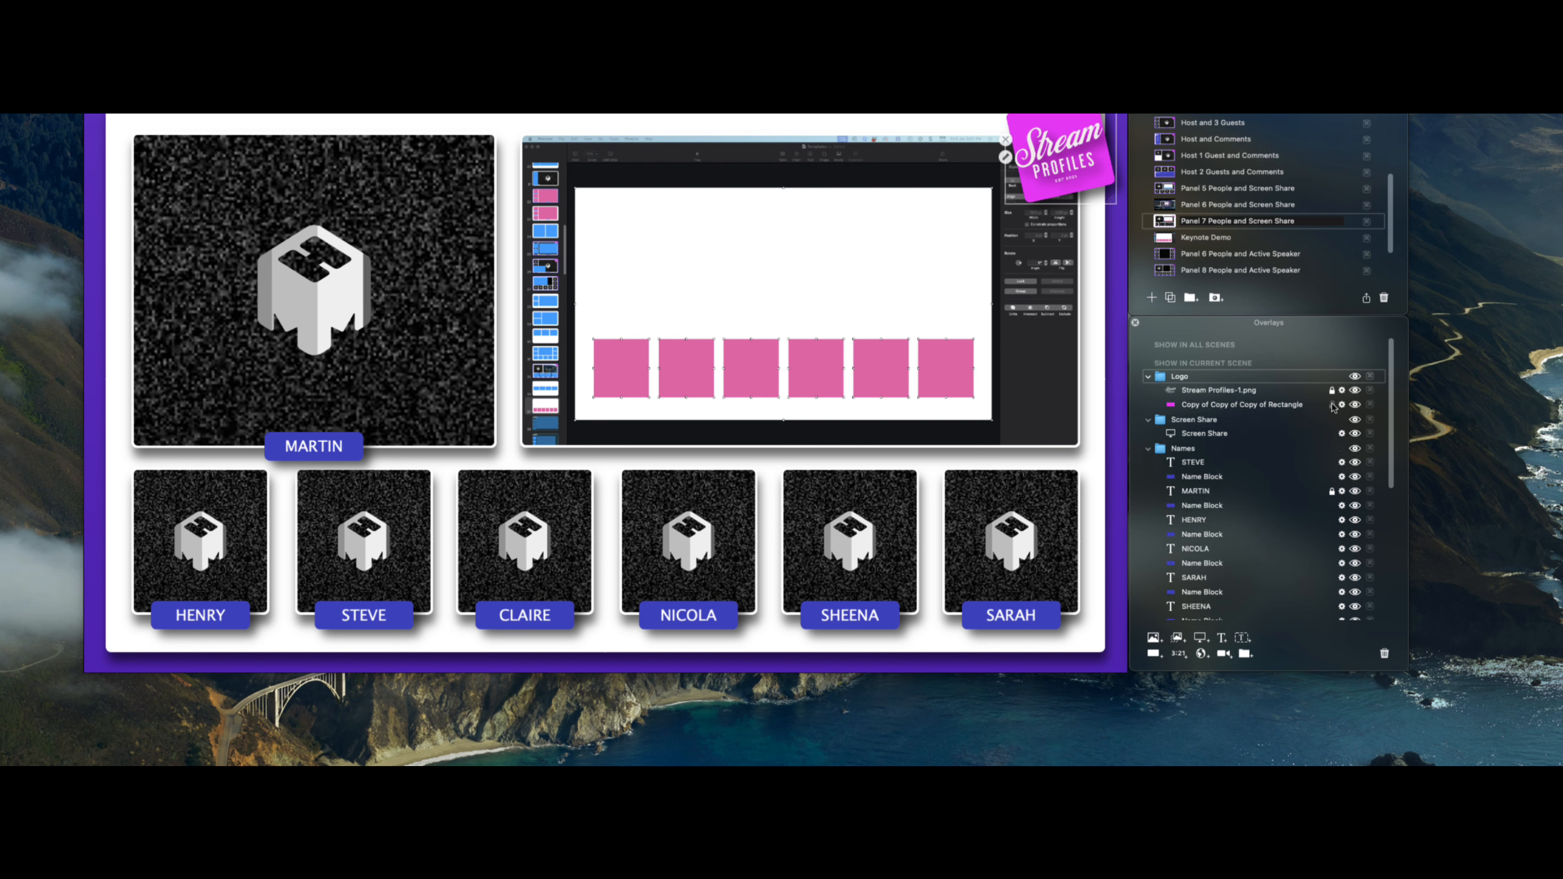
left_click(1331, 404)
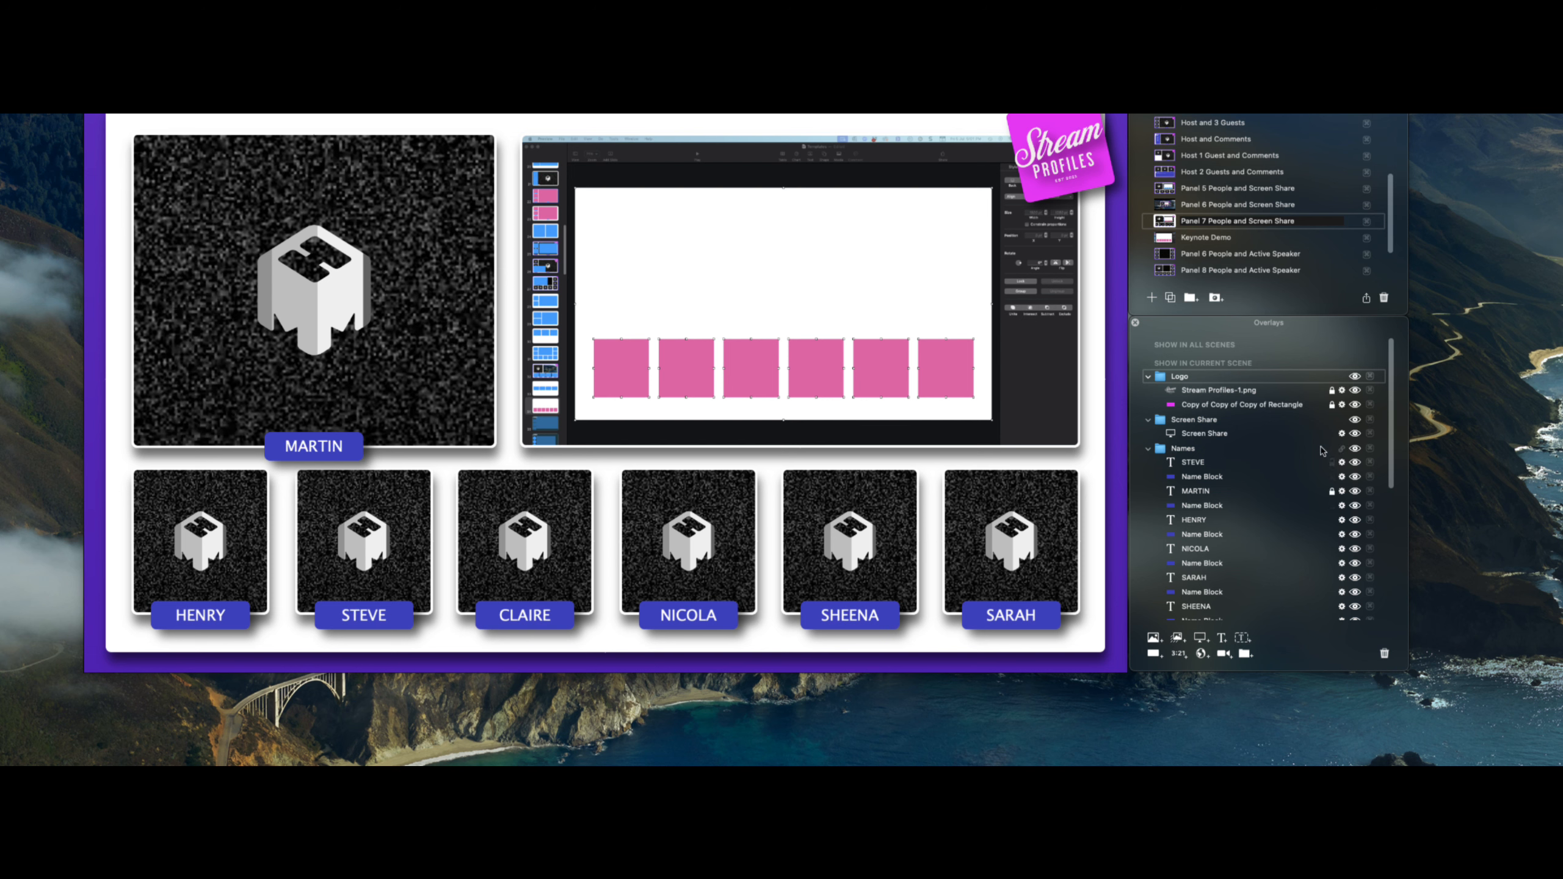
left_click(1331, 434)
- Reorder the Names group so the host's text and Name Block come first, followed by the first bottom panel's pair
scroll(1211, 496, "down", 2)
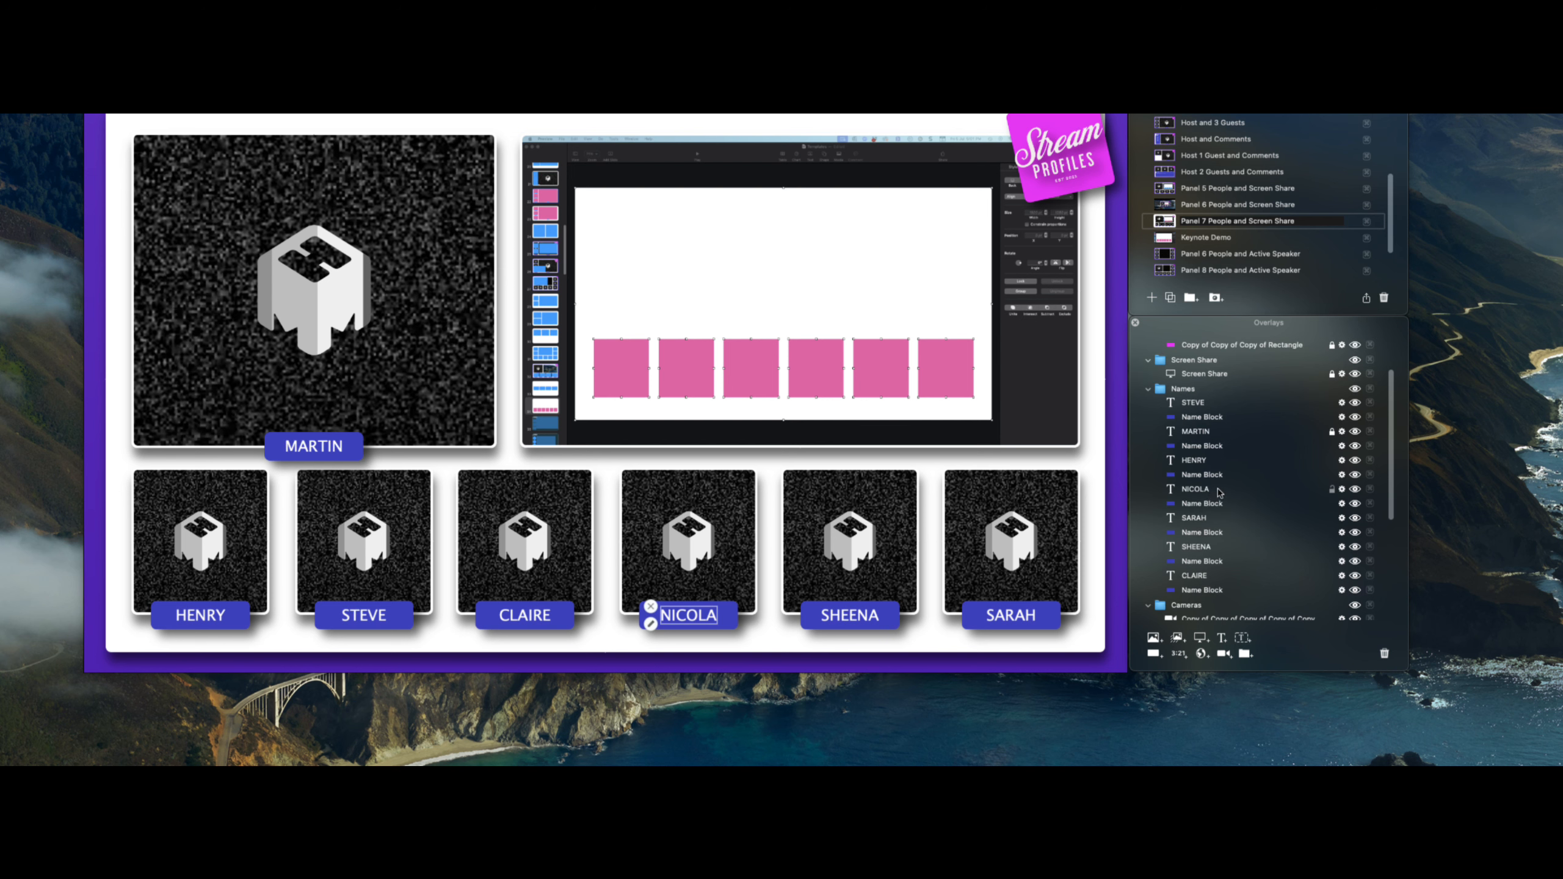
left_click(1195, 433)
left_click(1199, 449, "shift")
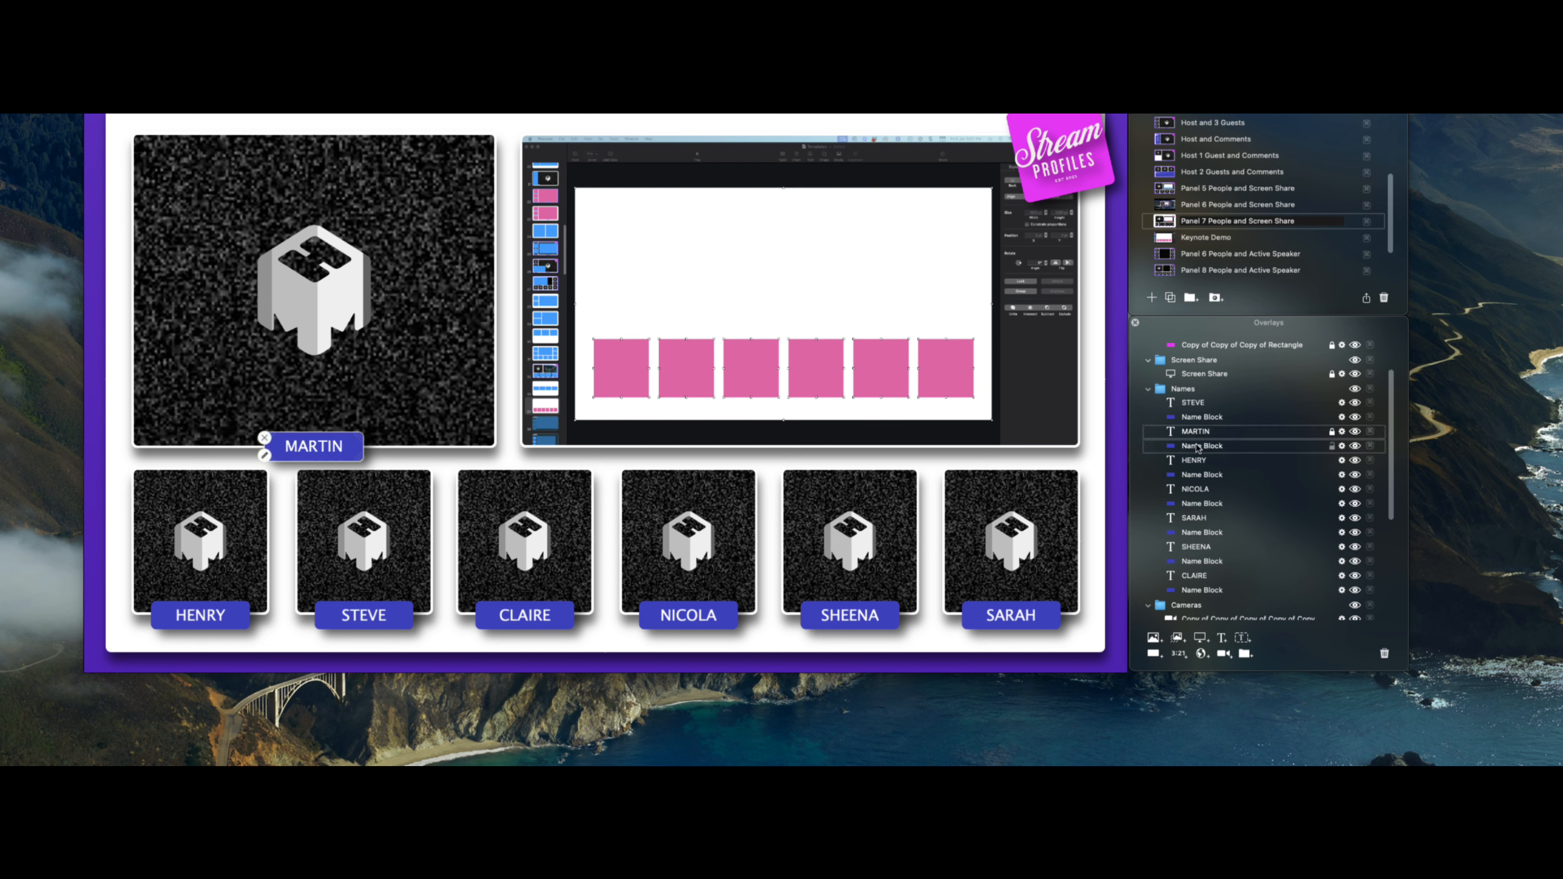
left_click_drag(1194, 435, 1197, 406)
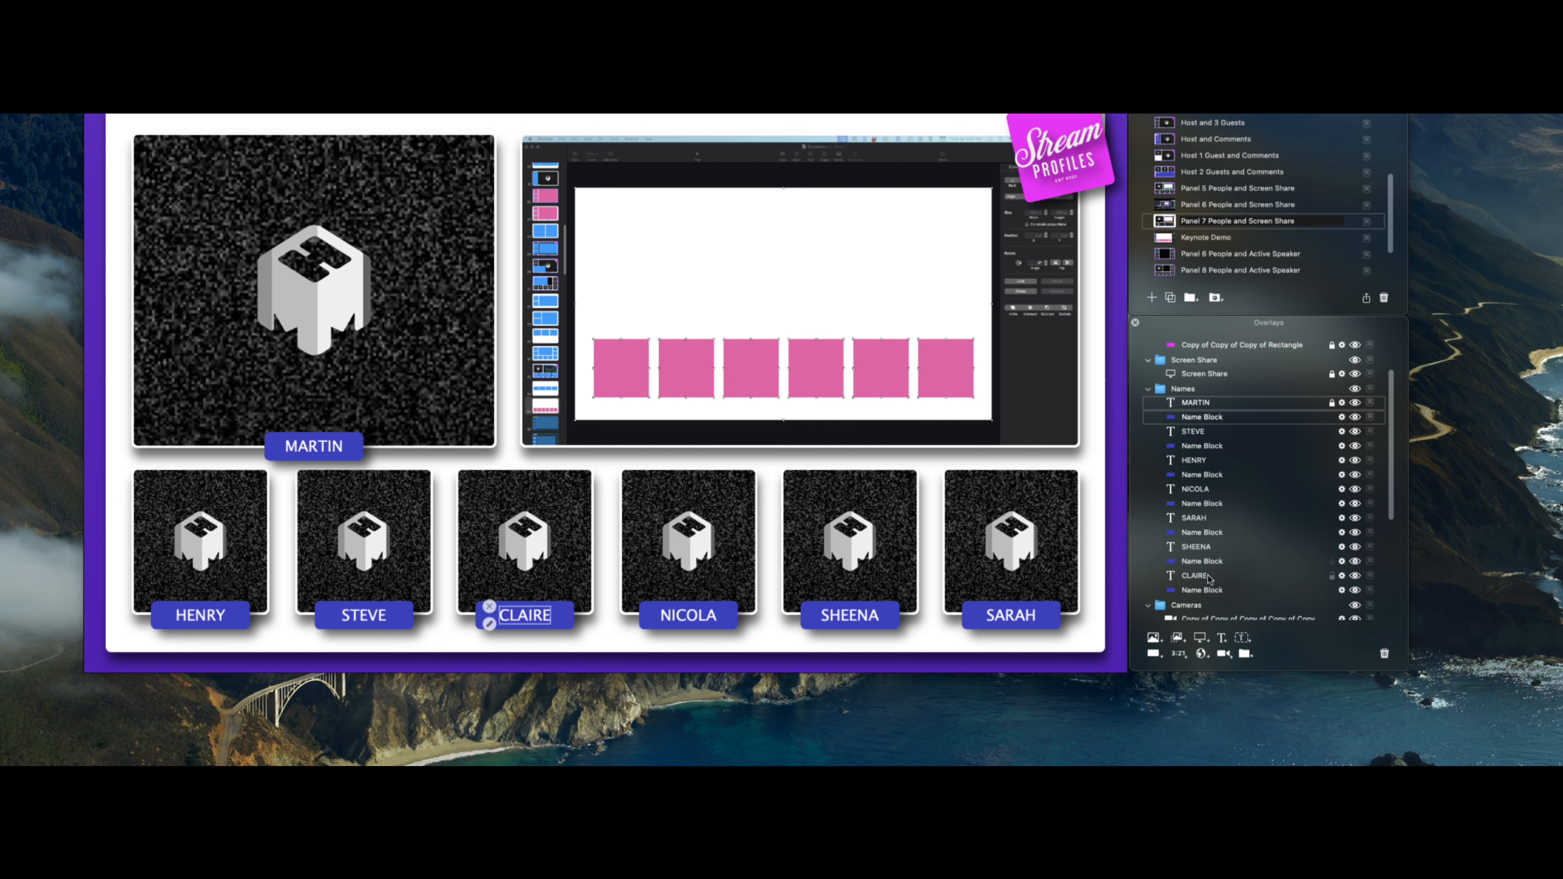
left_click(1191, 462)
left_click(1188, 477, "shift")
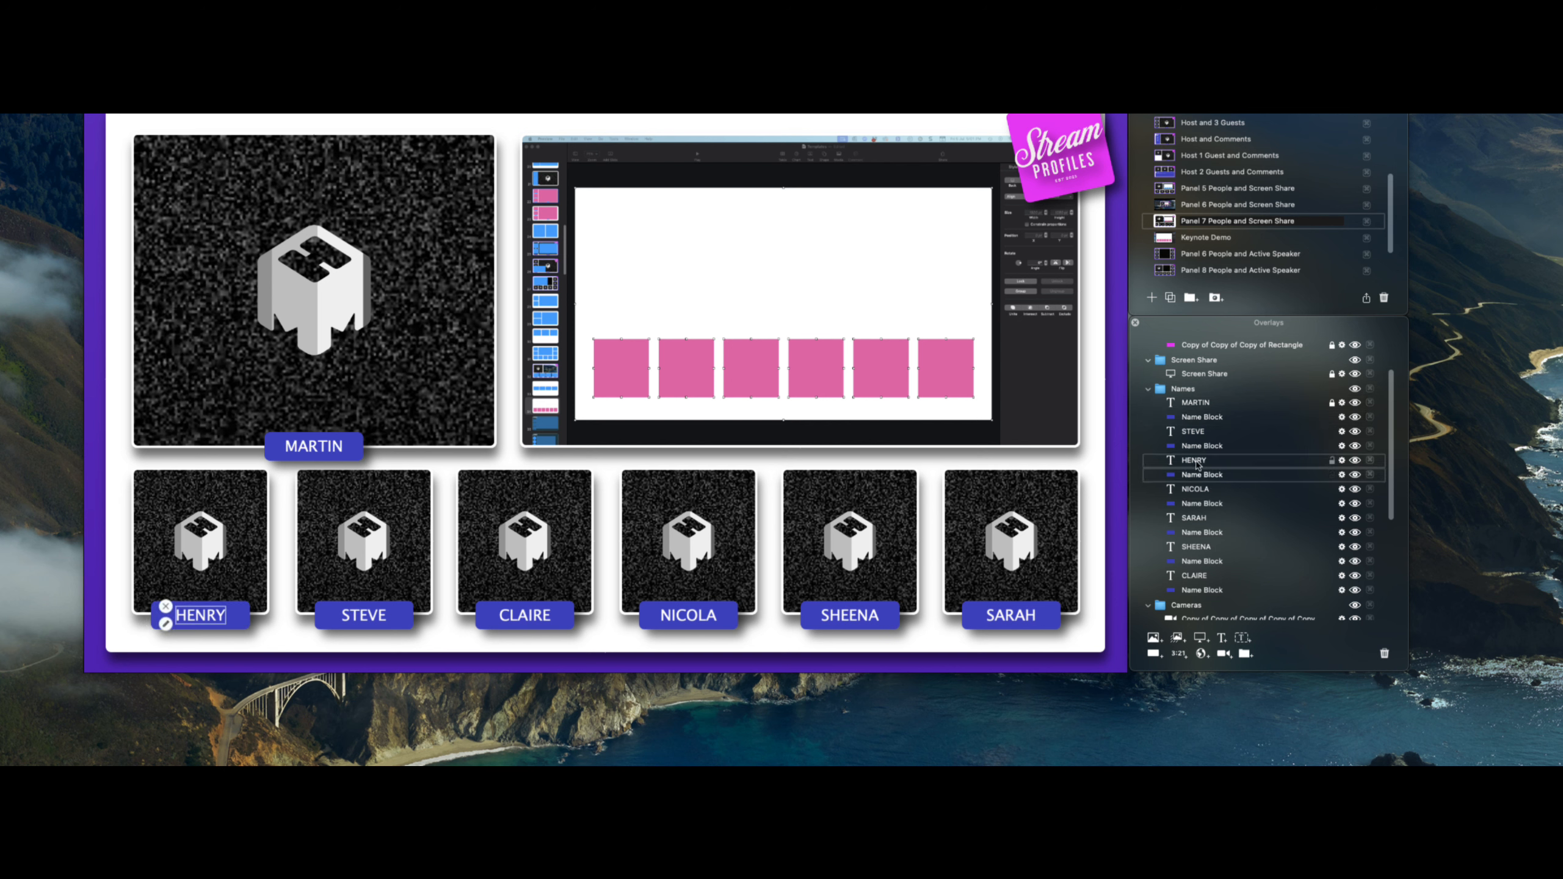
left_click_drag(1191, 462, 1192, 426)
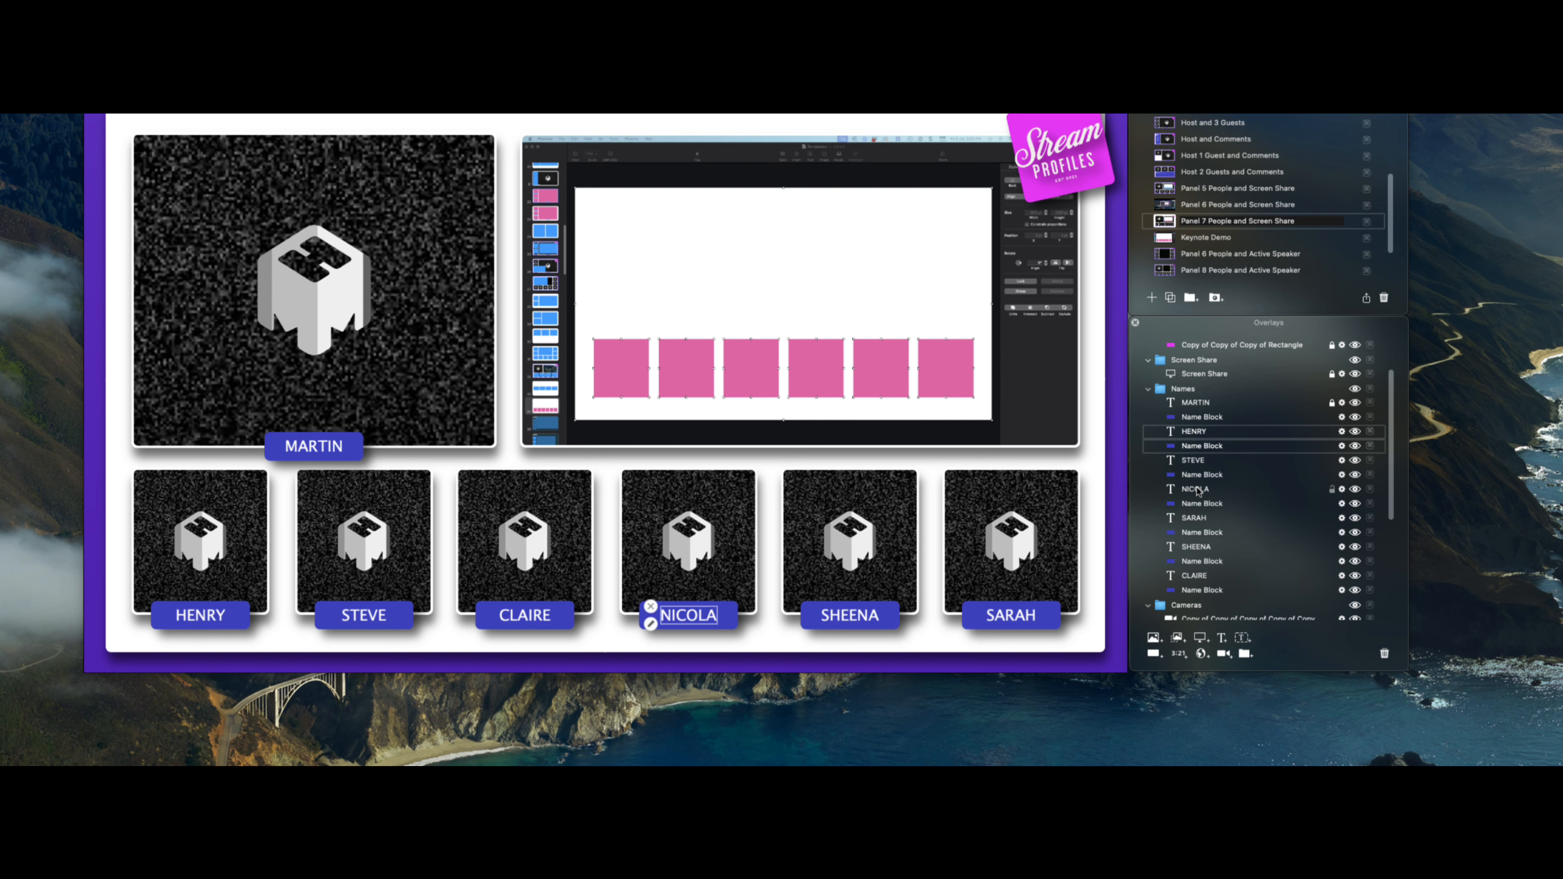
- Move the third bottom panel's text and Name Block above the fourth's in the Names group, and the fifth's pair above the sixth's
left_click(1194, 576)
left_click(1197, 593, "shift")
left_click_drag(1194, 579, 1204, 513)
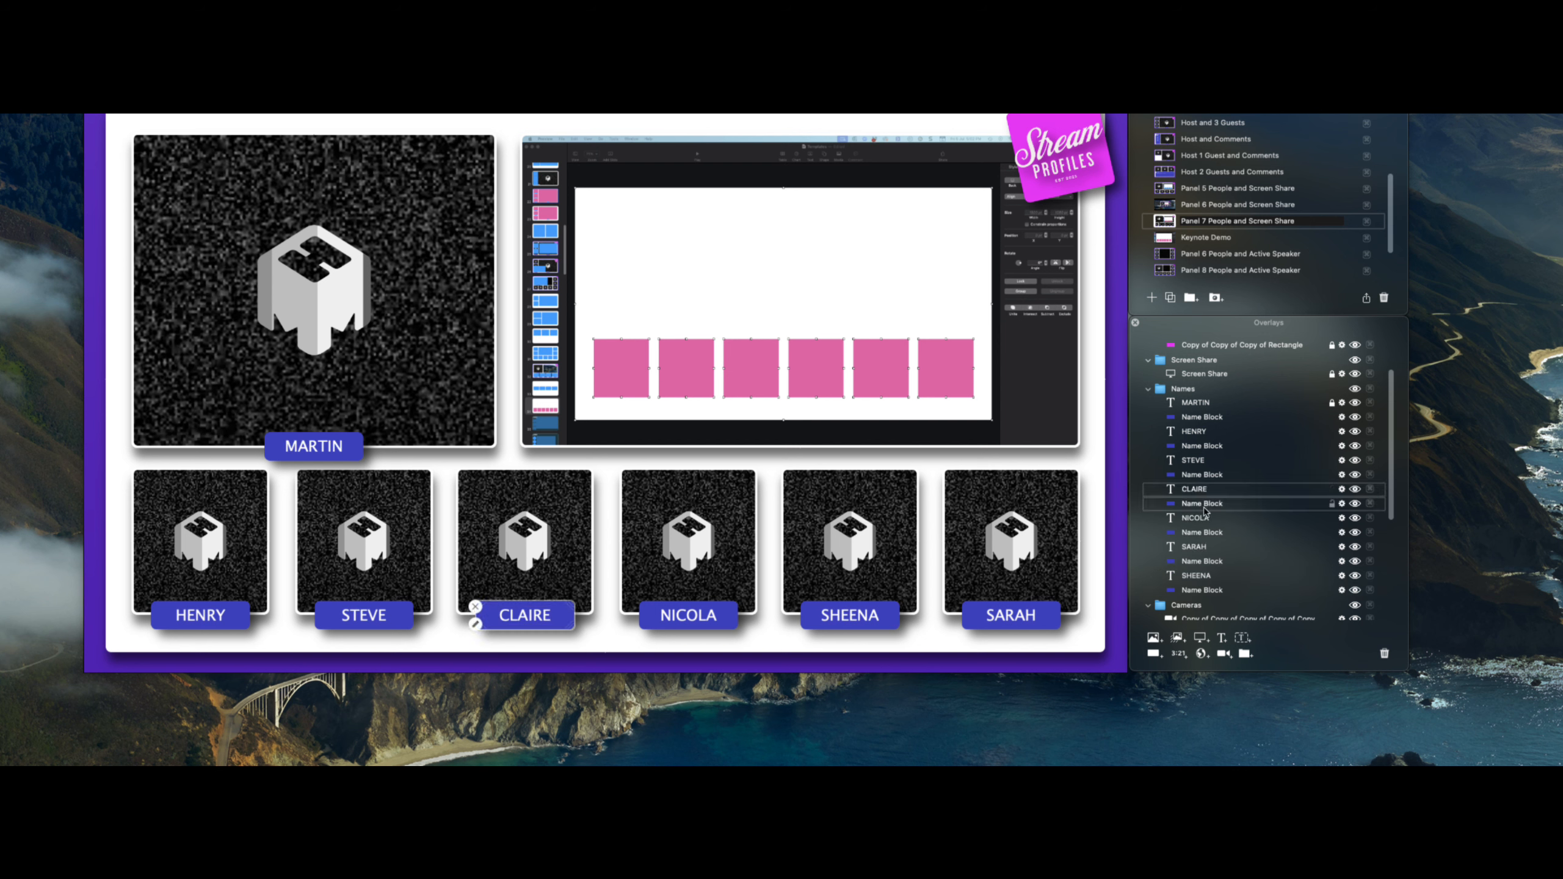
left_click(1197, 576)
left_click(1201, 591, "shift")
left_click_drag(1192, 578, 1194, 536)
- Lock all the remaining unlocked name texts and Name Blocks in the Names group
left_click(1332, 418)
left_click(1332, 432)
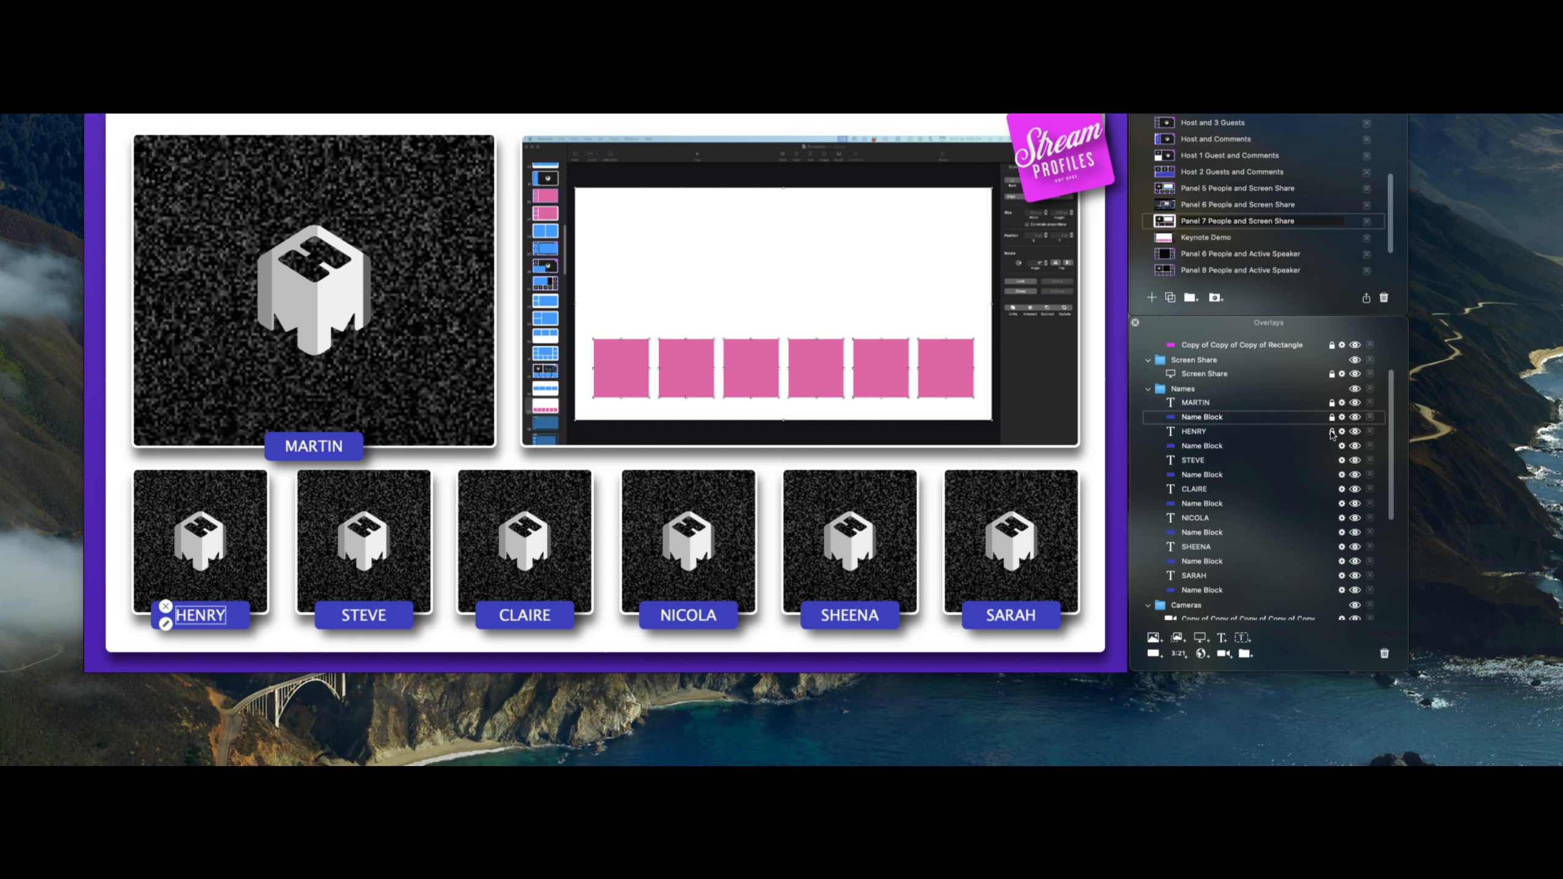
left_click(1332, 459)
left_click(1332, 474)
left_click(1332, 489)
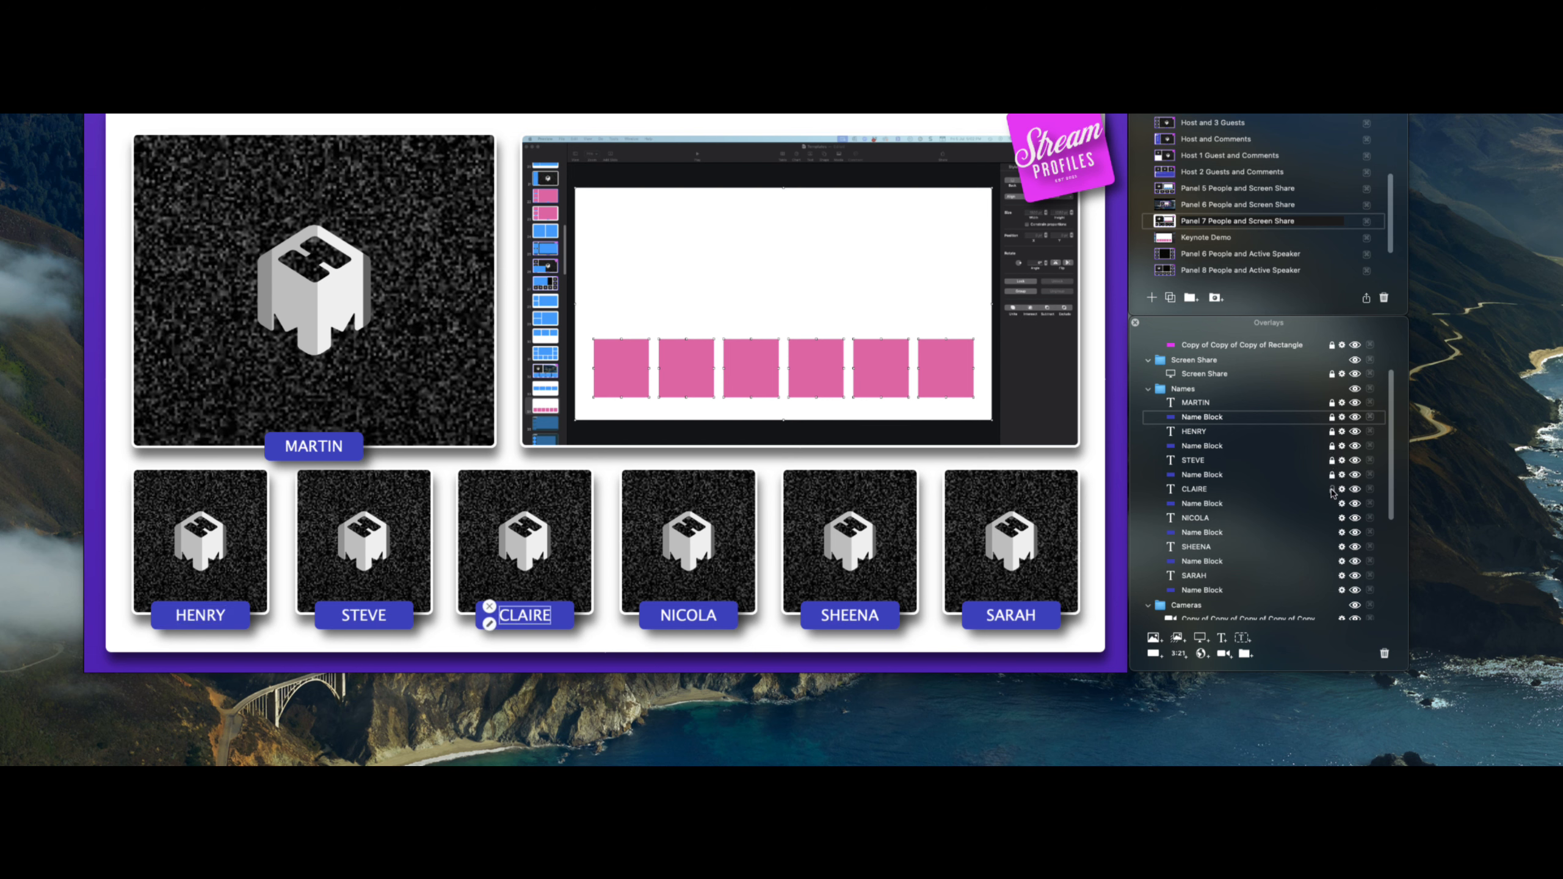
left_click(1332, 503)
left_click(1332, 518)
left_click(1332, 532)
left_click(1332, 546)
left_click(1332, 561)
left_click(1332, 575)
left_click(1332, 590)
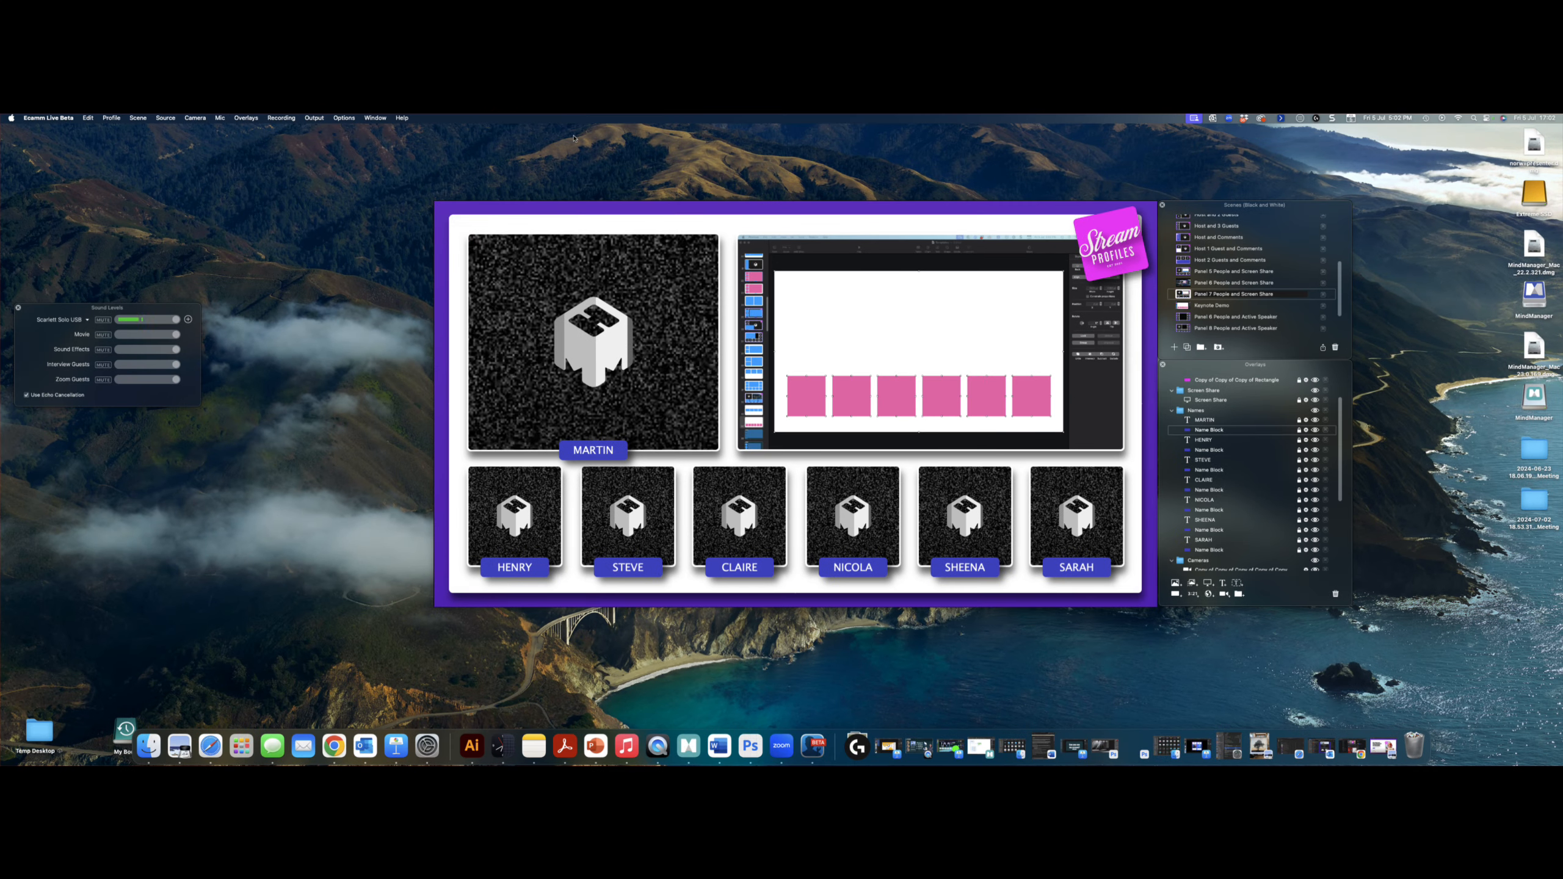
left_click(366, 119)
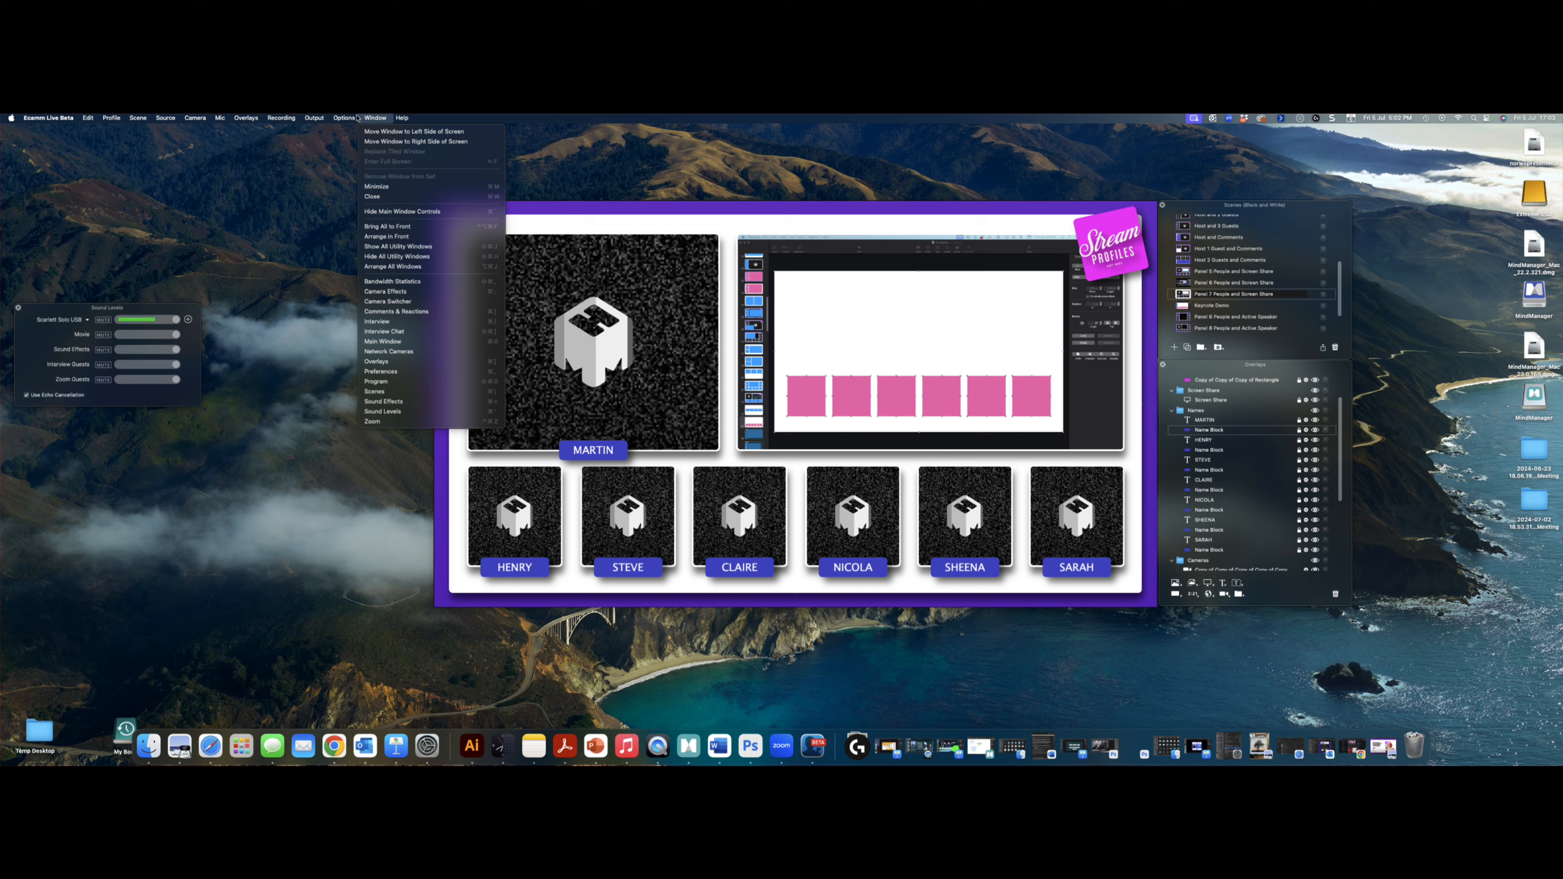
mouse_move(344, 119)
left_click(356, 261)
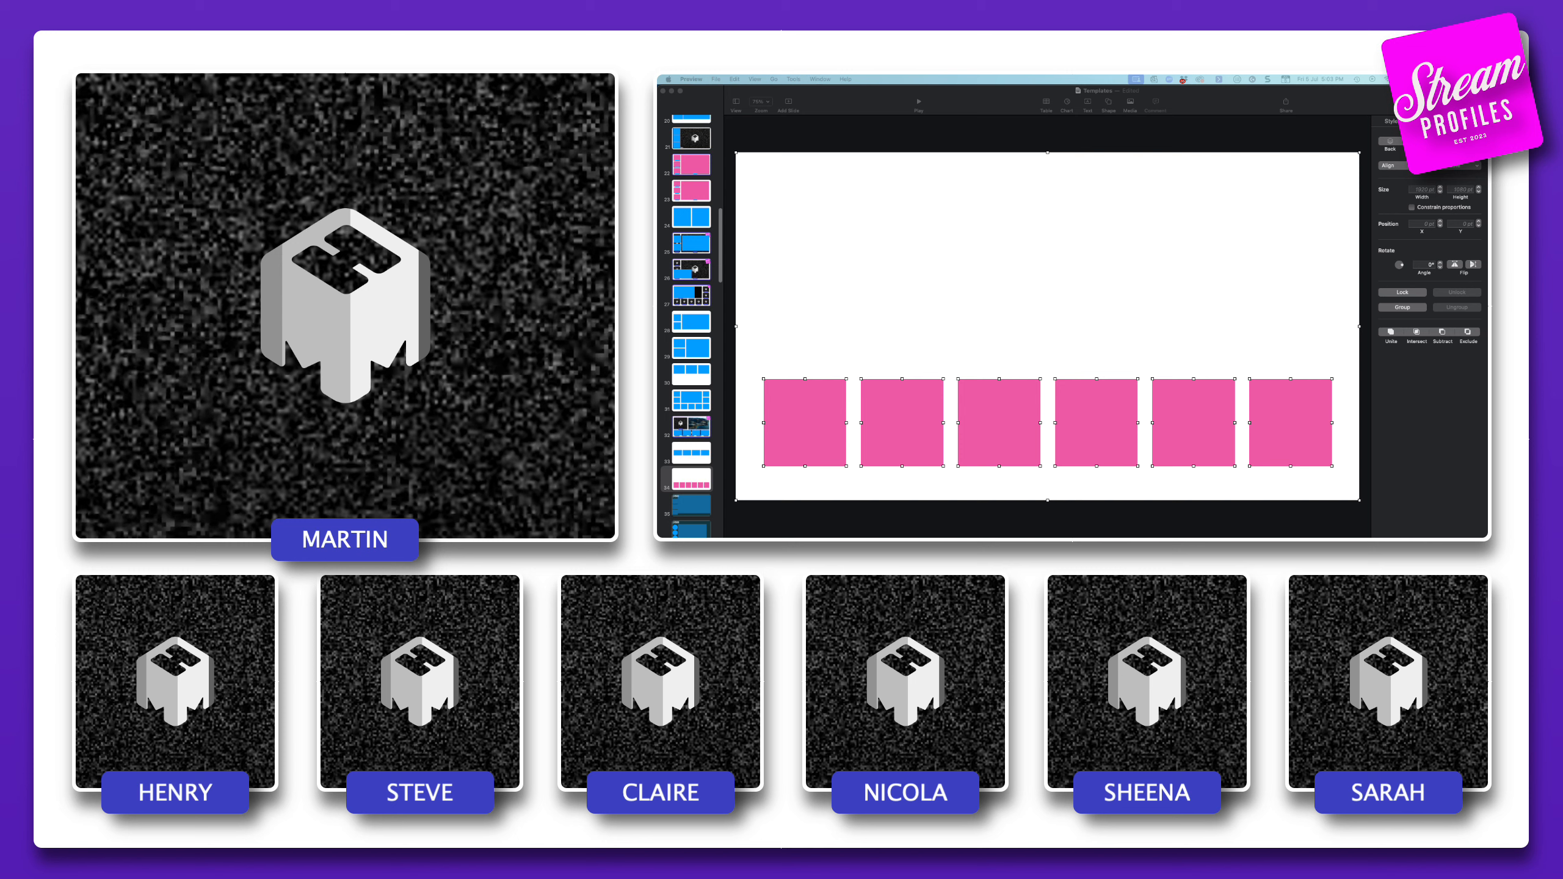
- Deselect the shapes on the shared Keynote slide and minimise the Templates window to leave the desktop showing
left_click(767, 139)
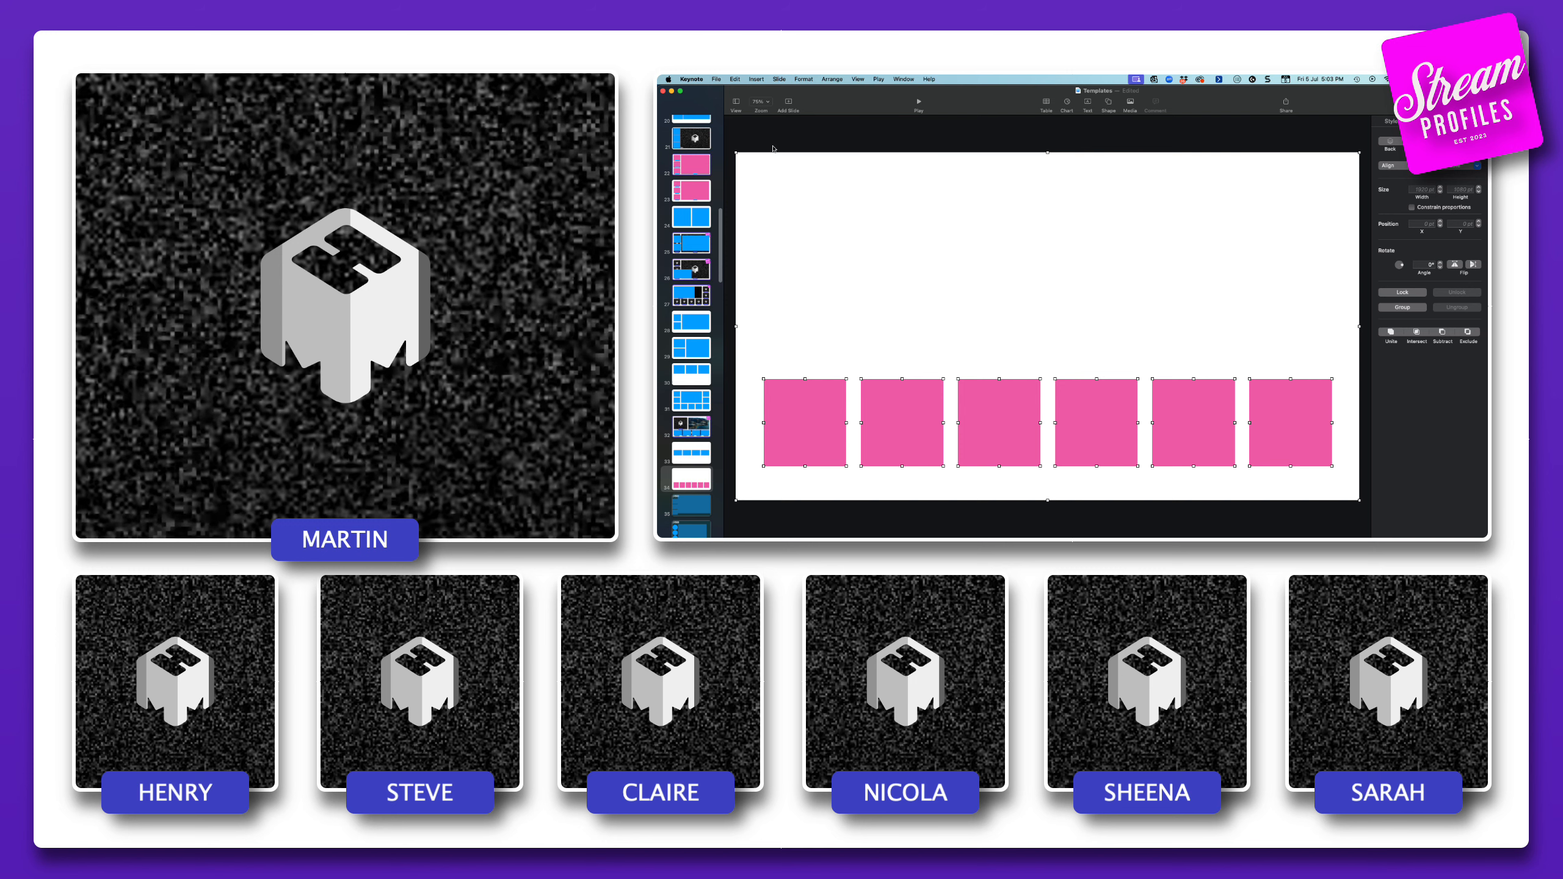
left_click(773, 148)
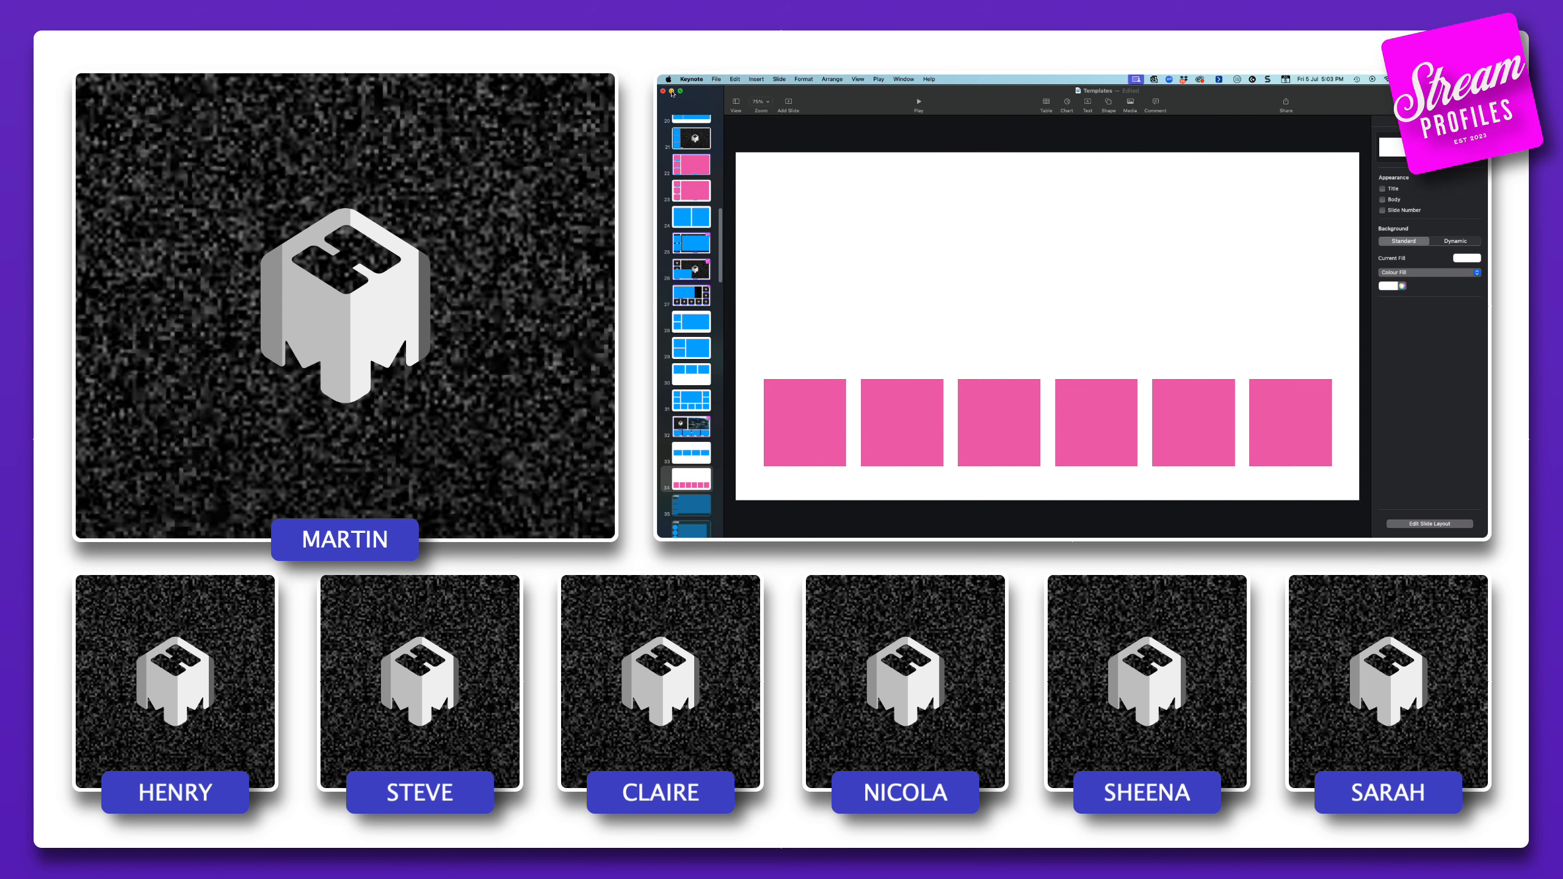
left_click(673, 91)
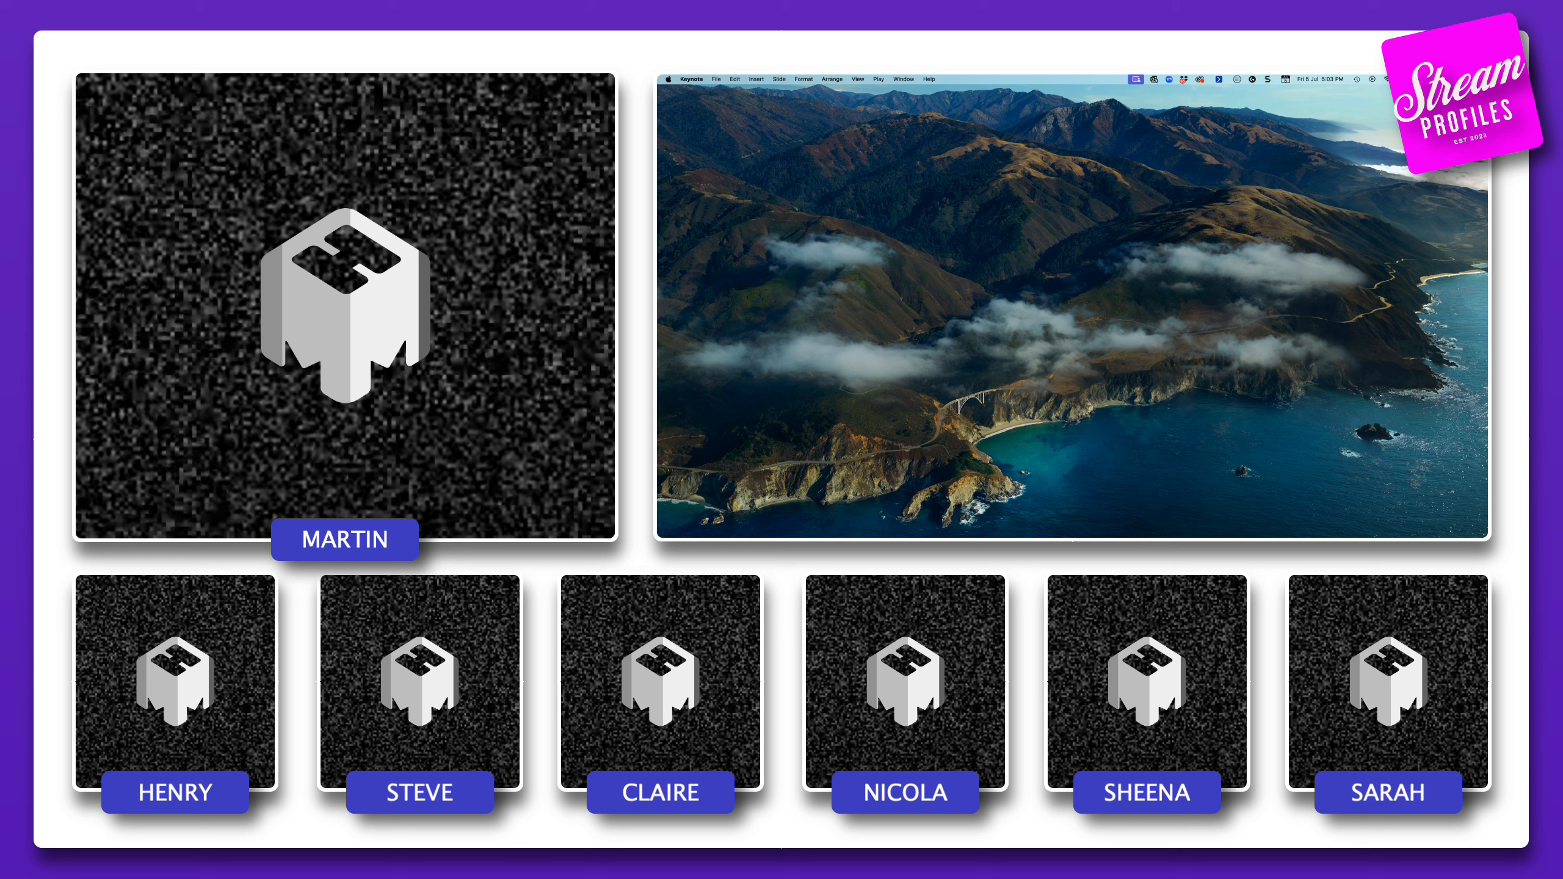